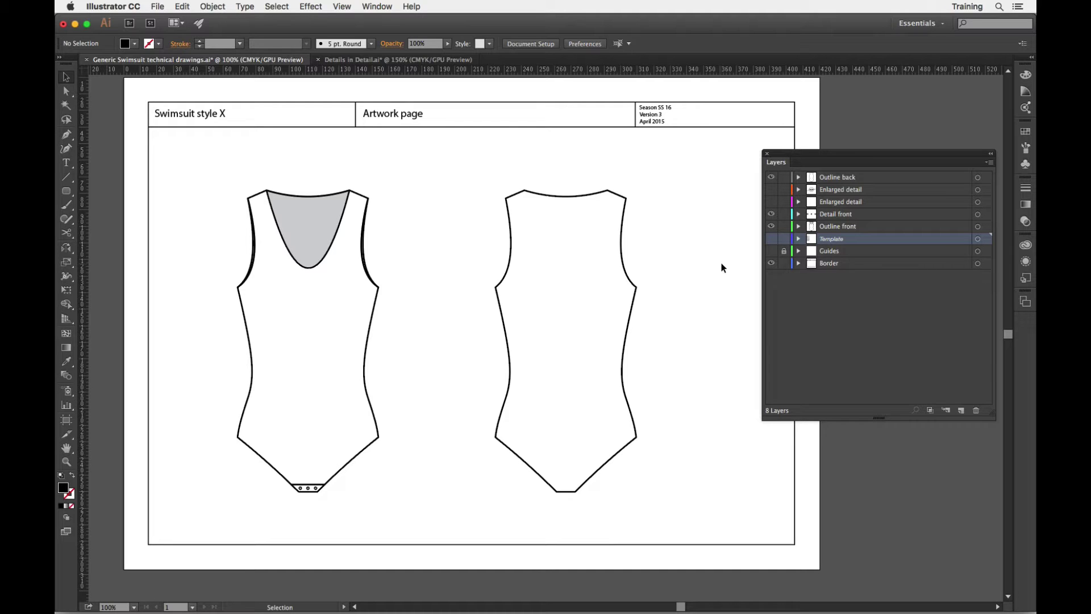
Fill the back swimsuit outline with the green and orange leaf pattern swatch.
drag(810, 153, 812, 125)
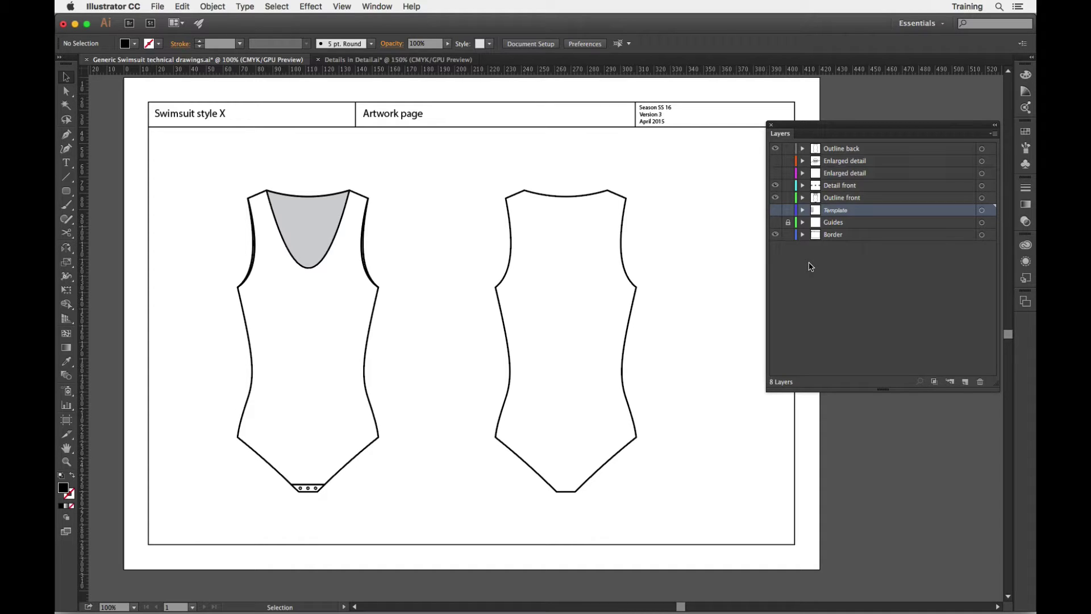
click(584, 198)
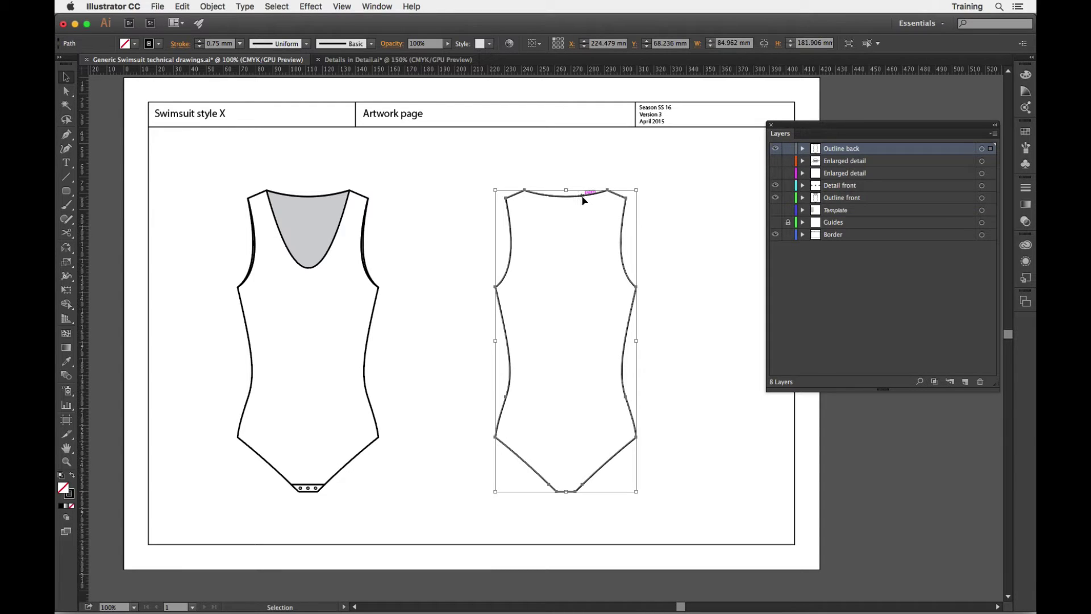
click(135, 43)
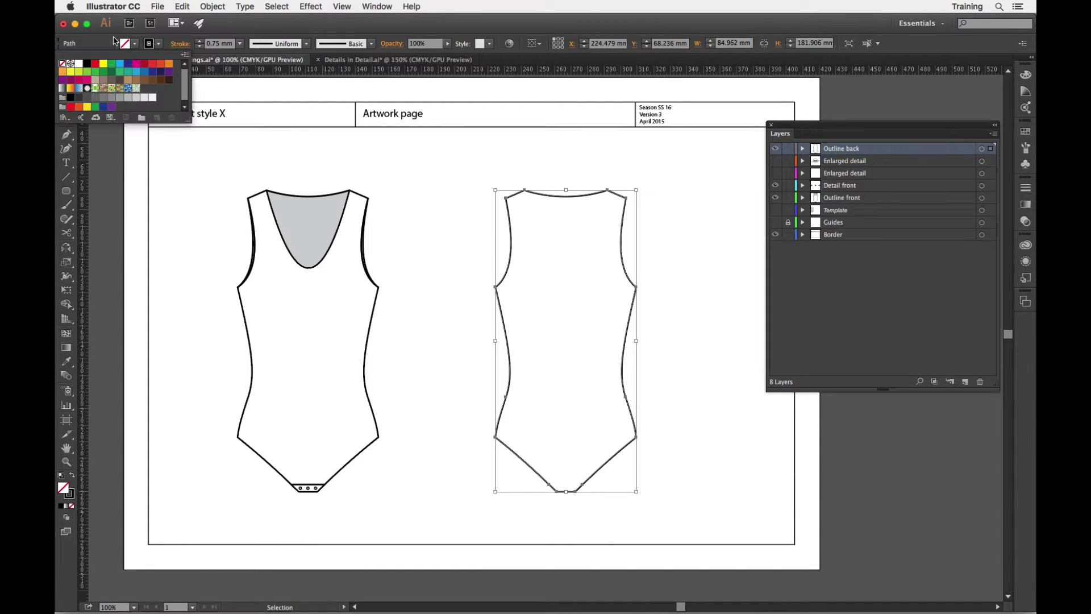
click(94, 89)
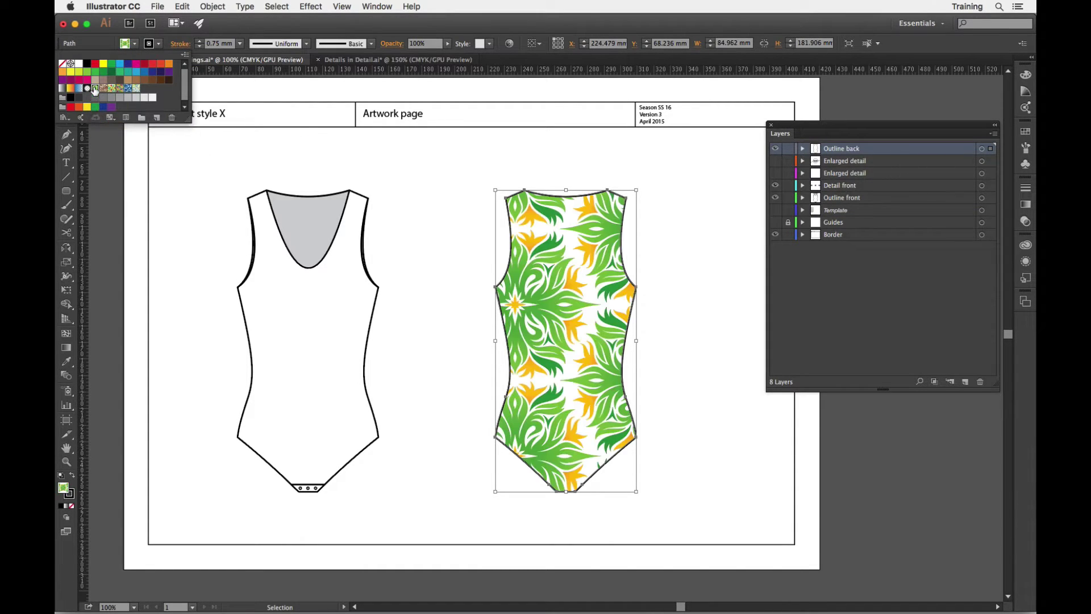
Change the back swimsuit outline's fill to cyan blue, reset it to None and deselect the outline.
click(135, 44)
click(136, 46)
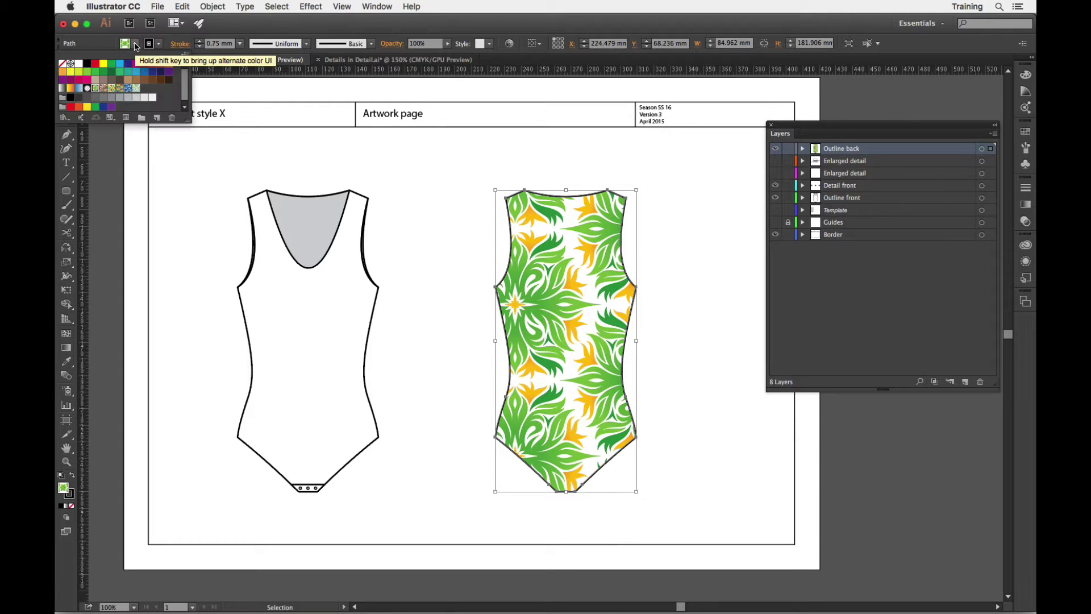
click(120, 63)
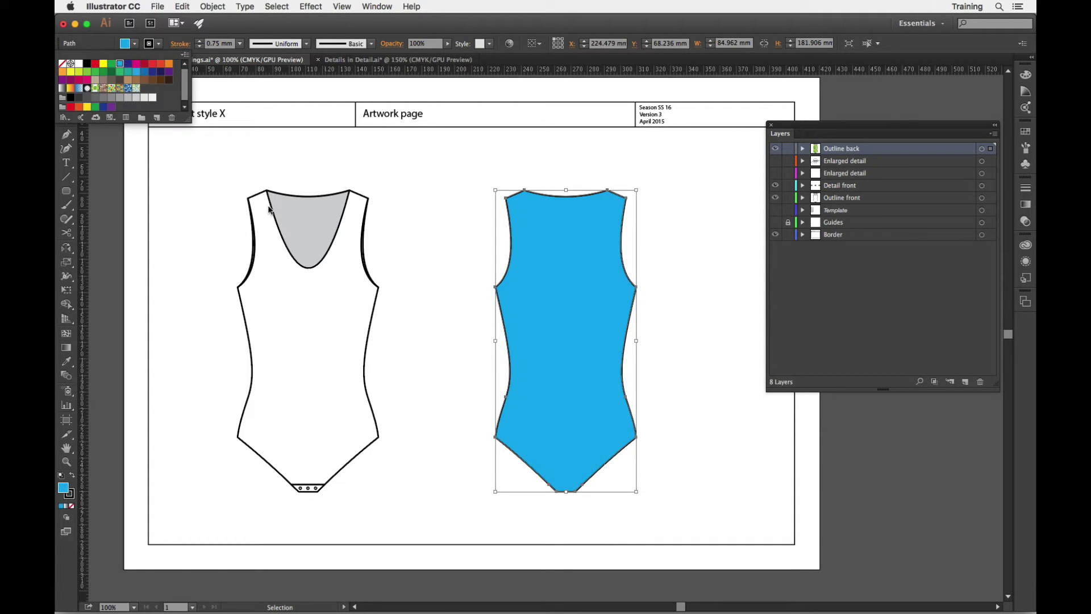
click(62, 63)
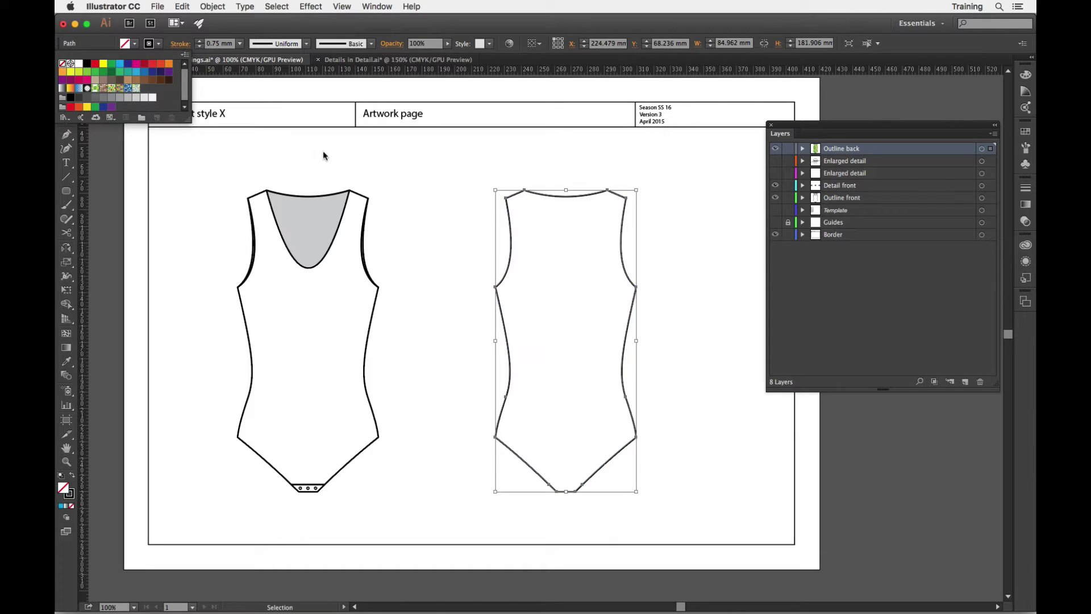
key(Escape)
click(452, 179)
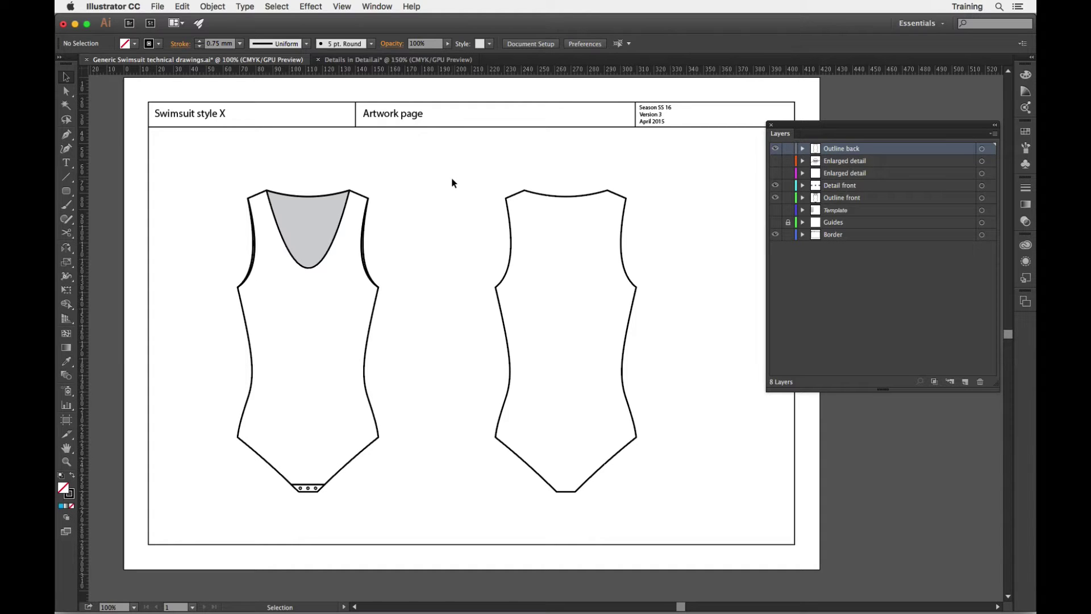
Create a new layer directly above Outline front and name it Colour.
scroll(453, 181, right, 1)
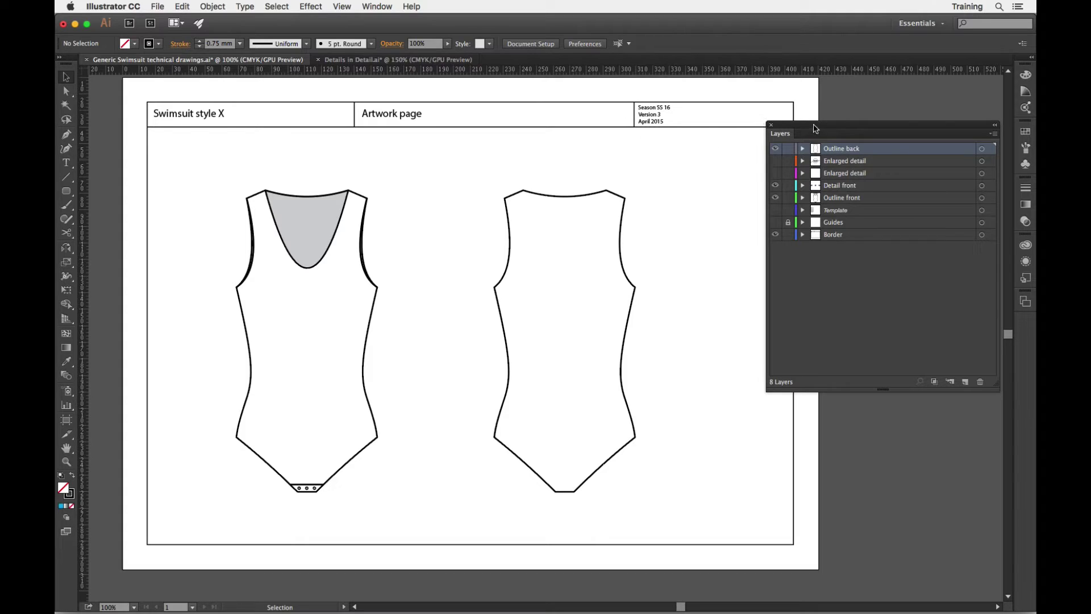
drag(821, 123, 805, 96)
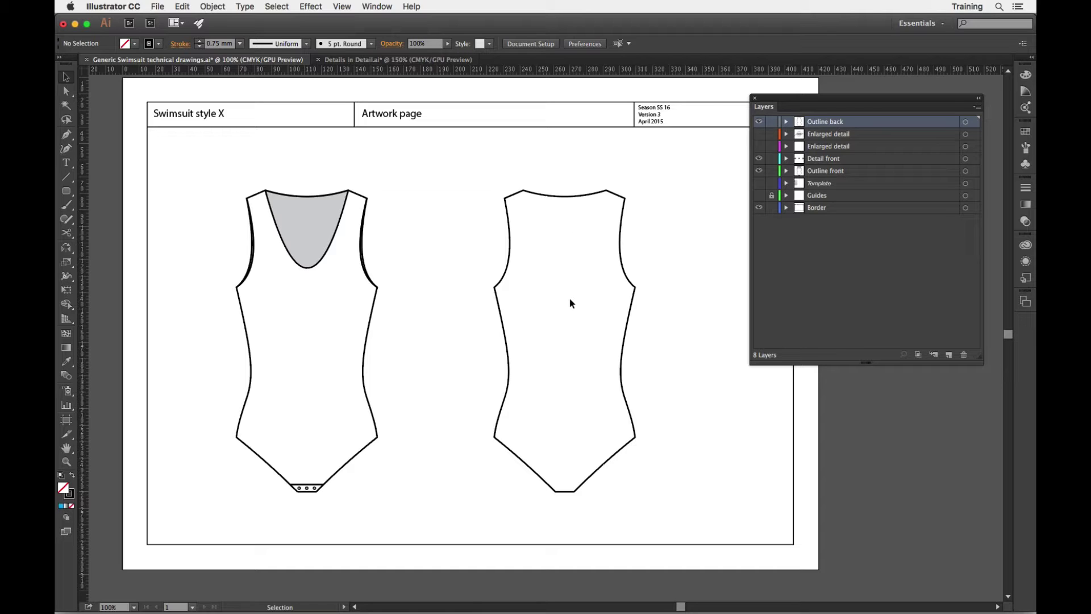
scroll(572, 302, right, 2)
scroll(571, 302, down, 1)
scroll(572, 301, left, 3)
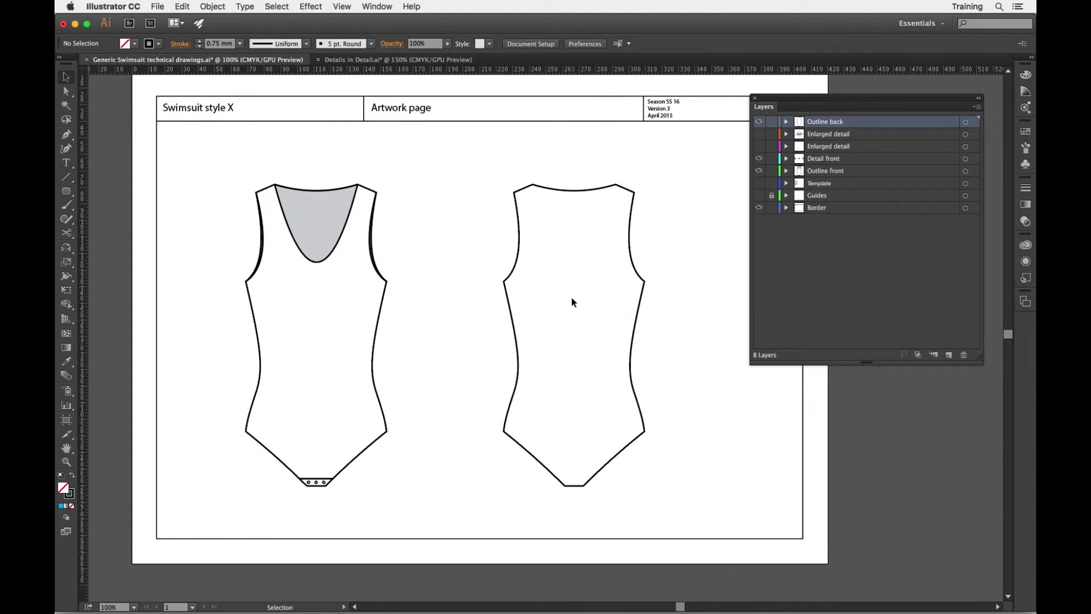
click(847, 182)
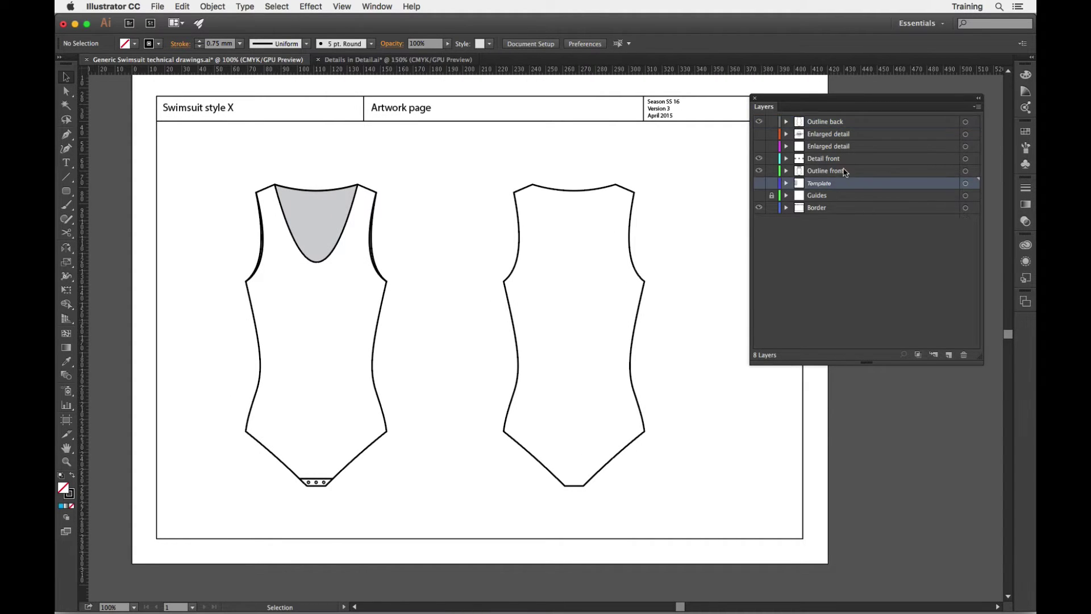
click(847, 170)
click(950, 355)
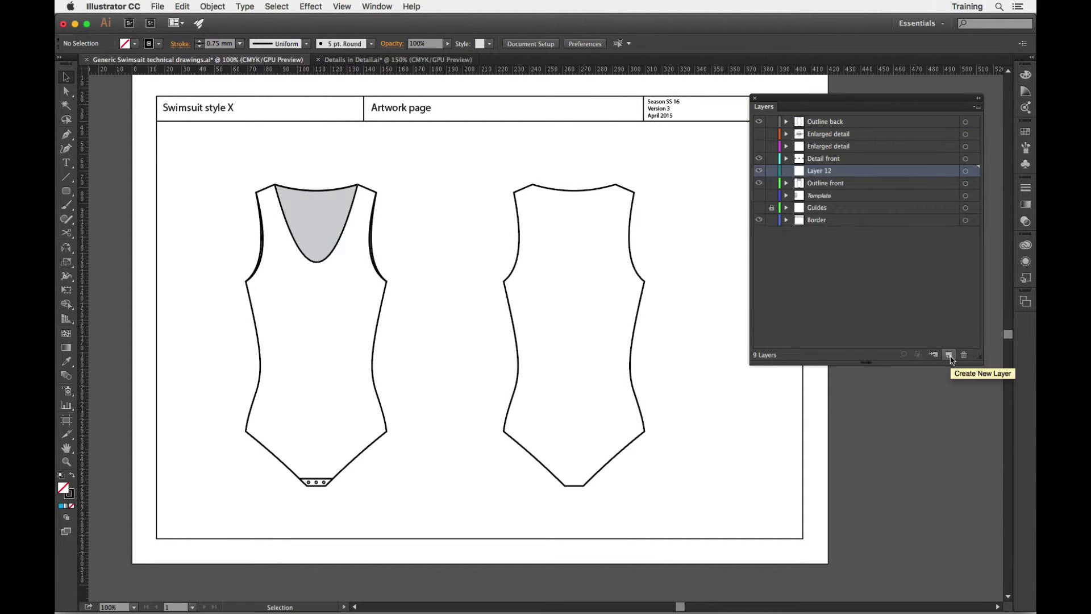
double_click(826, 172)
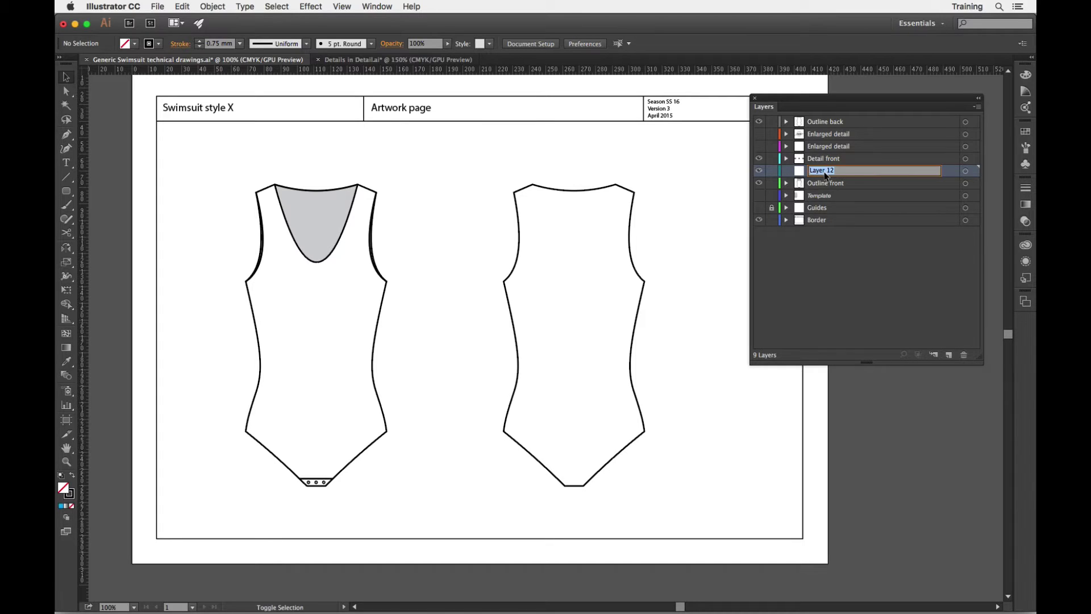
text(Colour)
key(Return)
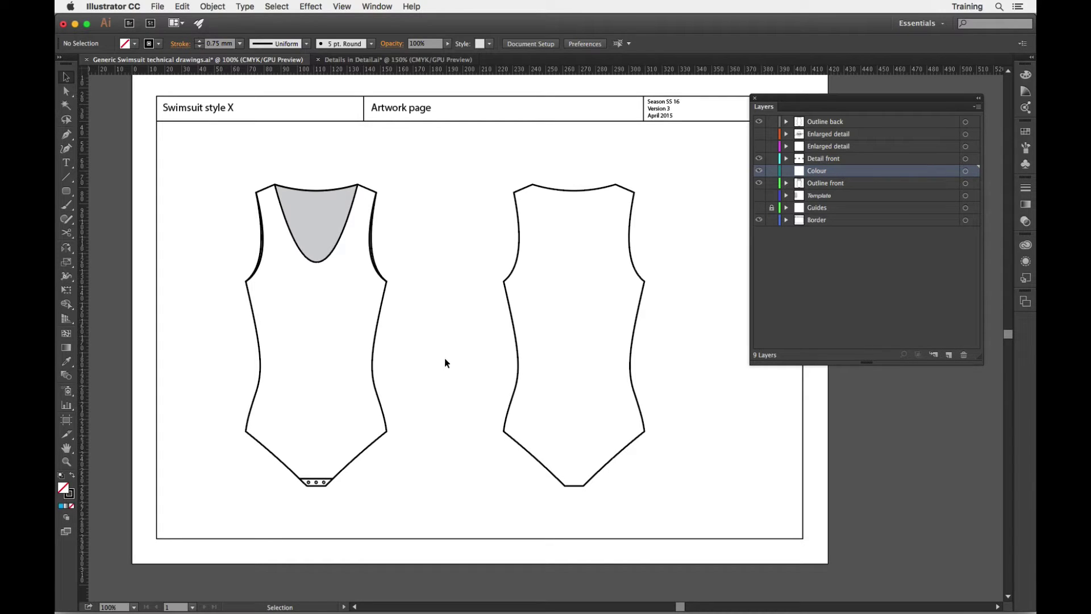
Copy the front and back swimsuit outlines from their own layers into the Colour layer.
click(373, 356)
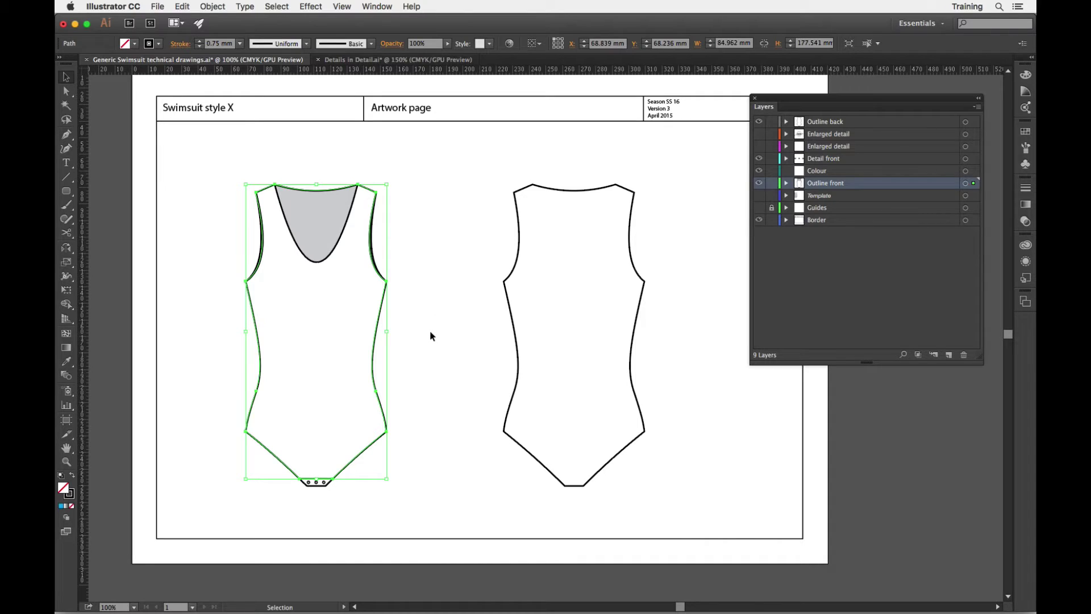
shift+click(514, 330)
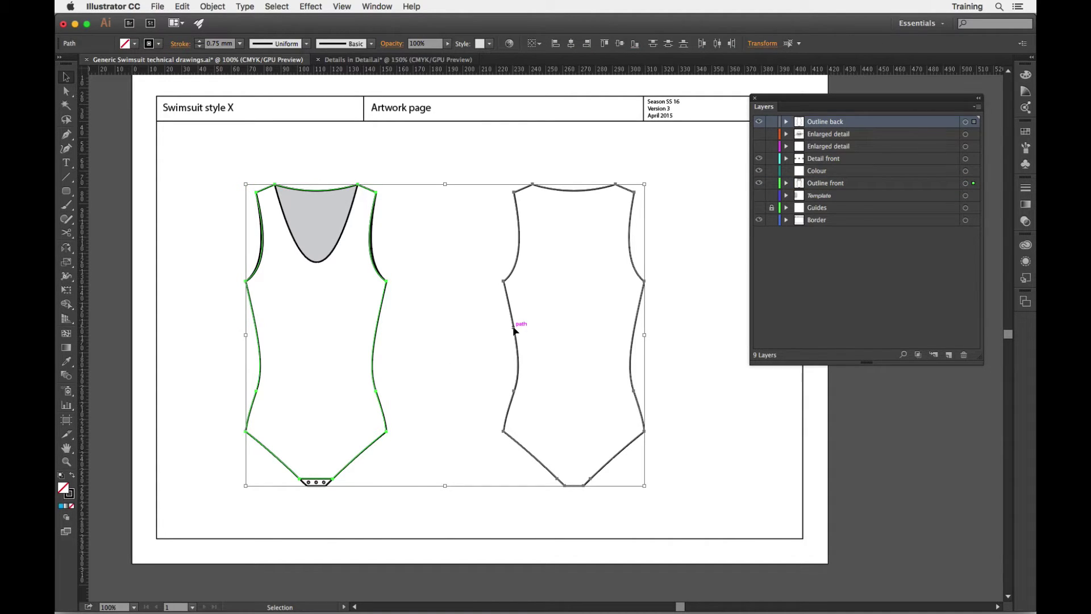
drag(778, 103, 753, 107)
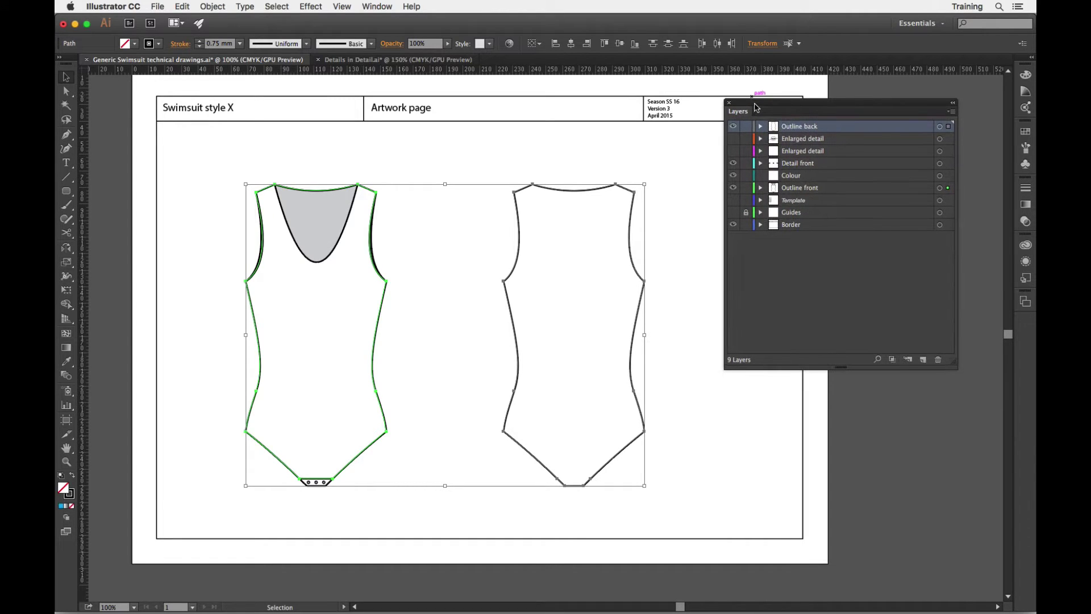
click(761, 187)
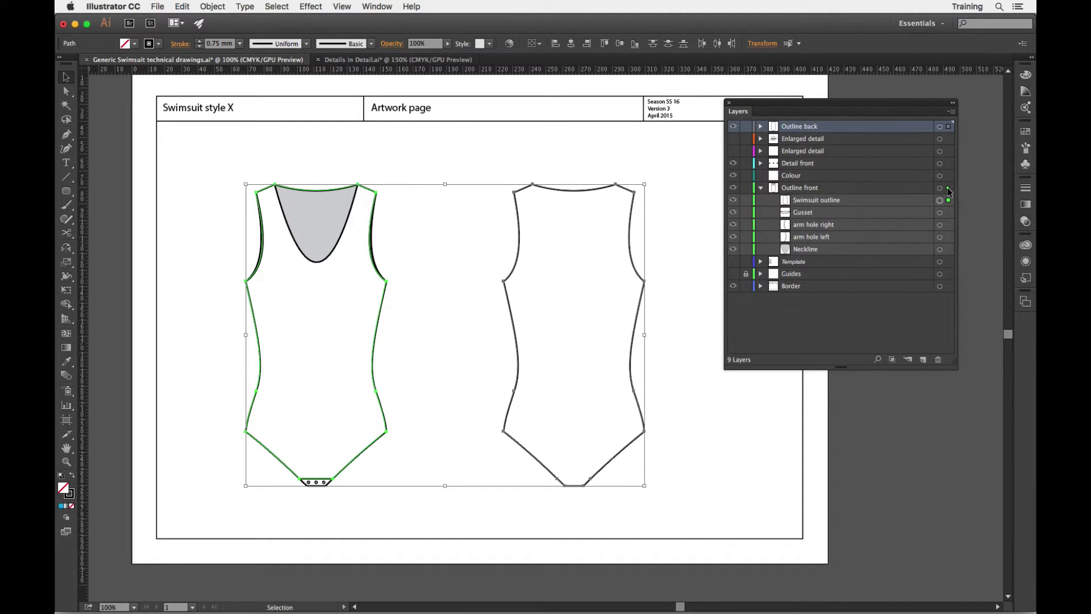
drag(948, 188, 948, 181)
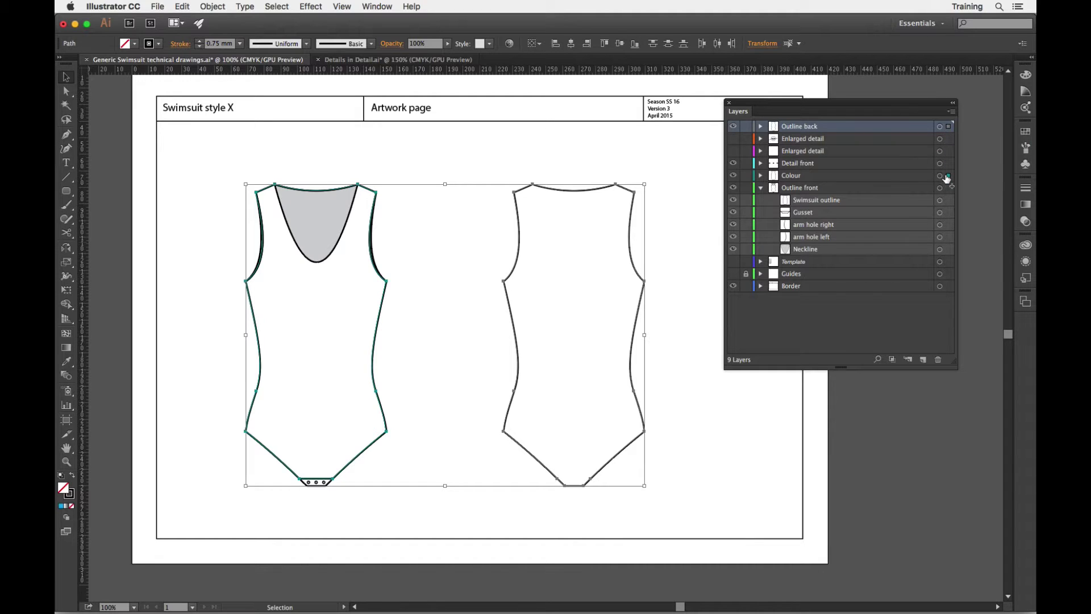
drag(947, 179, 949, 175)
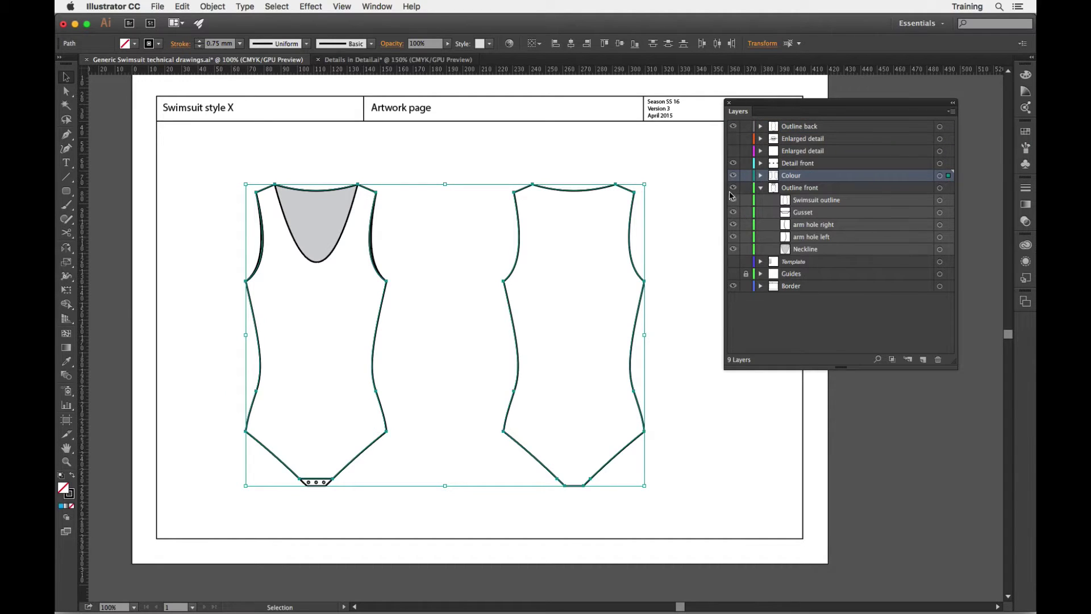
Hide the Outline front, Outline back and Detail front layers, keeping Colour and Border visible.
click(733, 189)
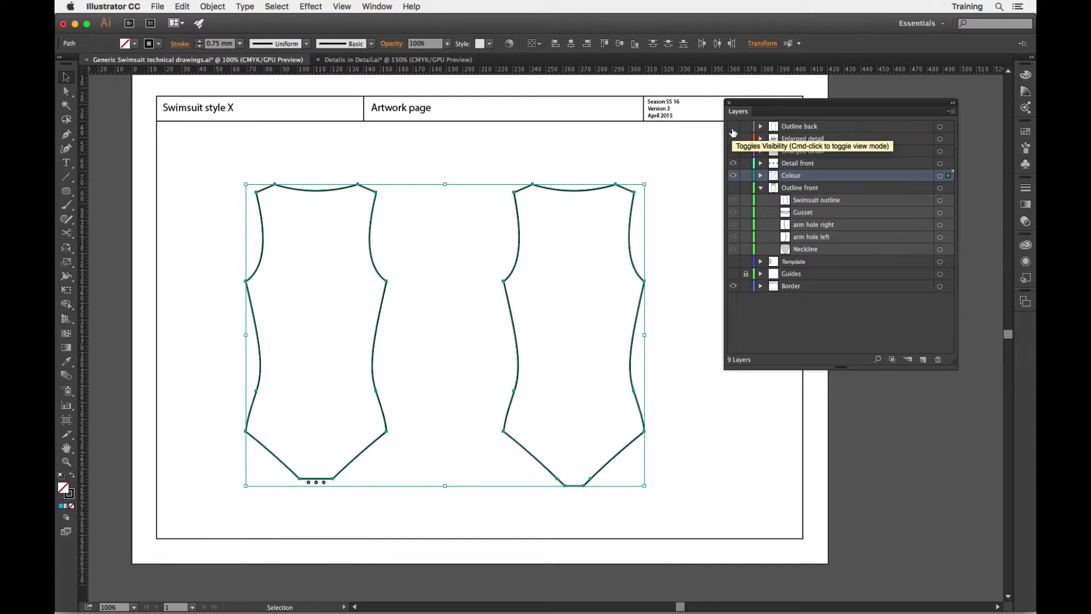
click(733, 177)
click(733, 176)
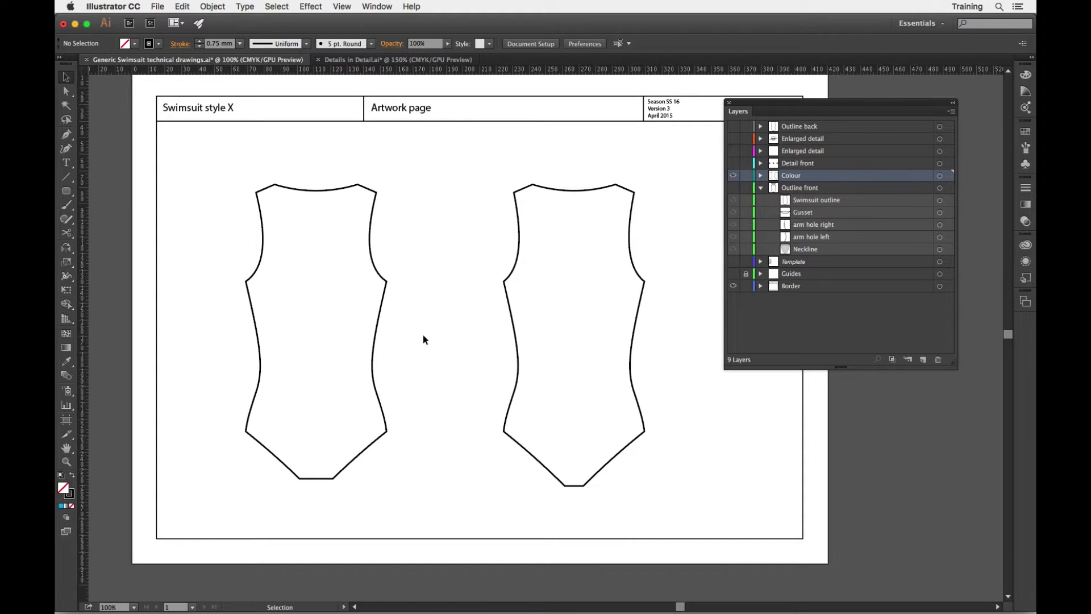
Expand the Colour layer and hide its Swimsuit outline back path.
scroll(445, 242, left, 3)
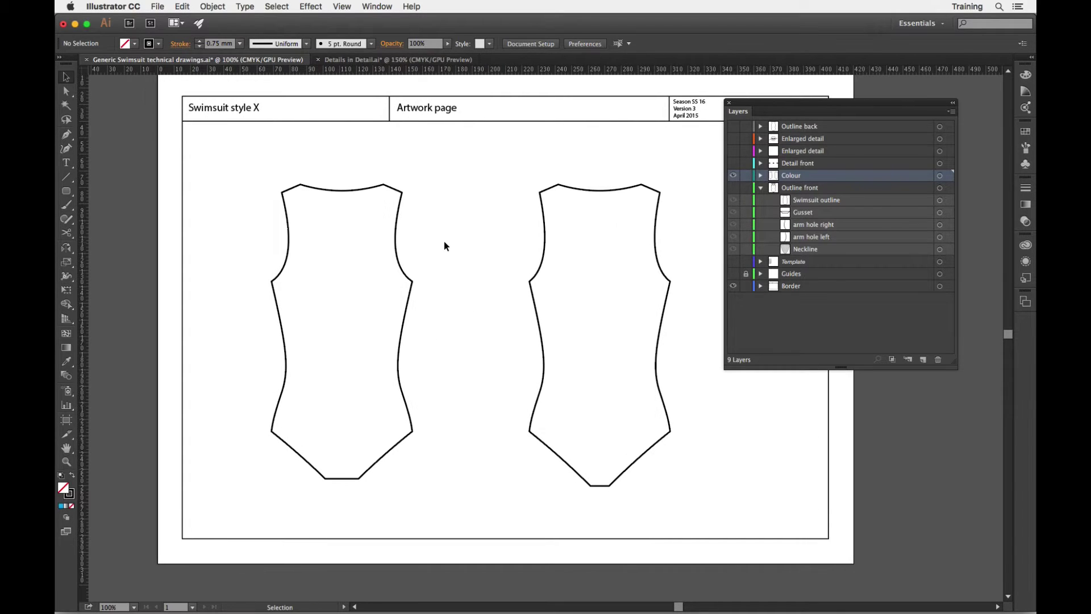
click(761, 176)
click(733, 188)
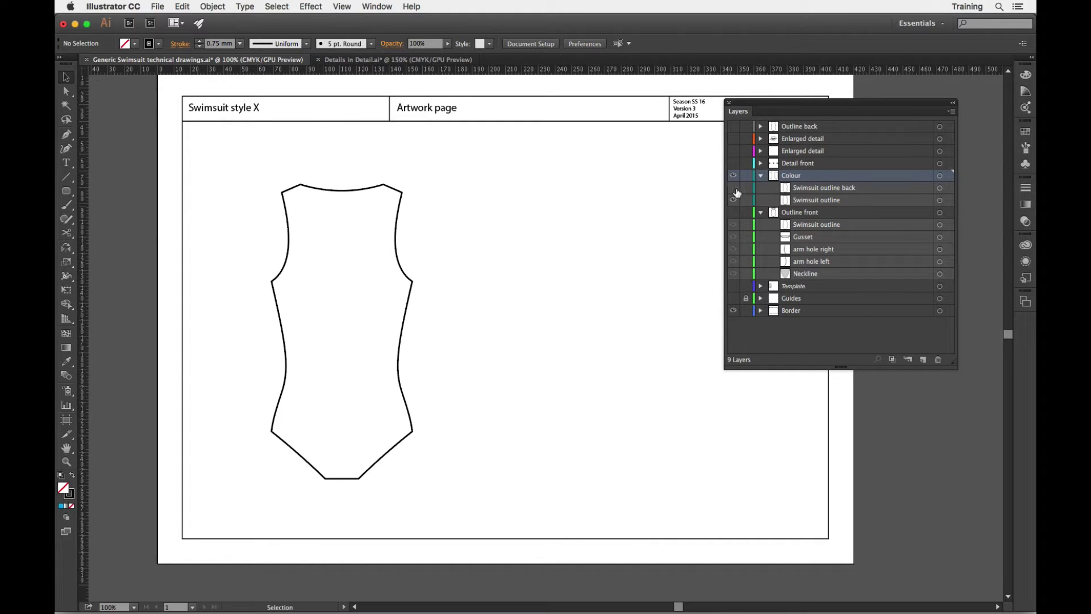
scroll(590, 223, right, 3)
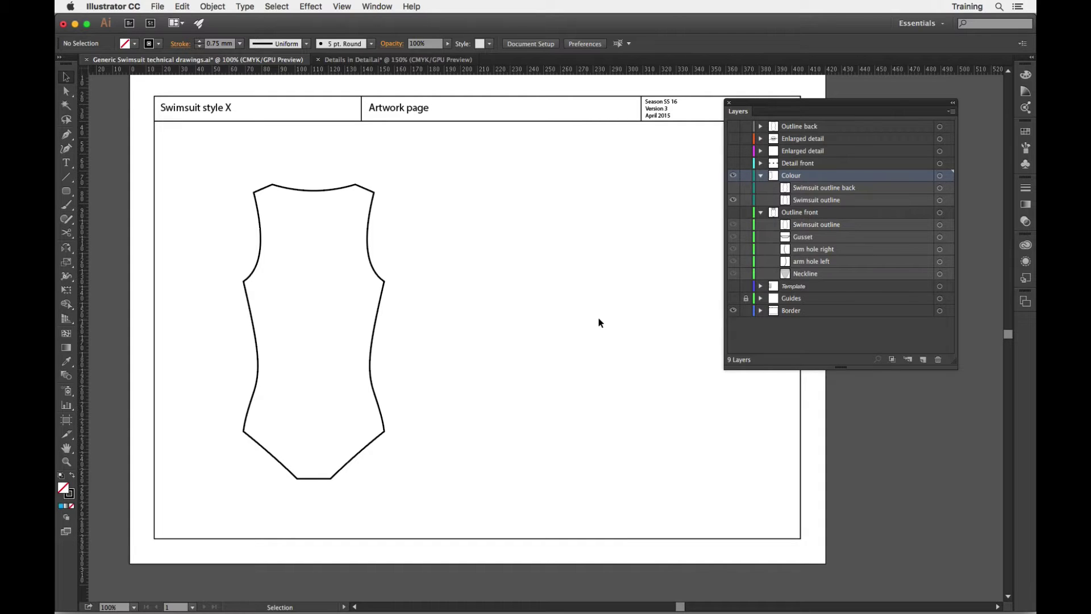
scroll(595, 318, left, 2)
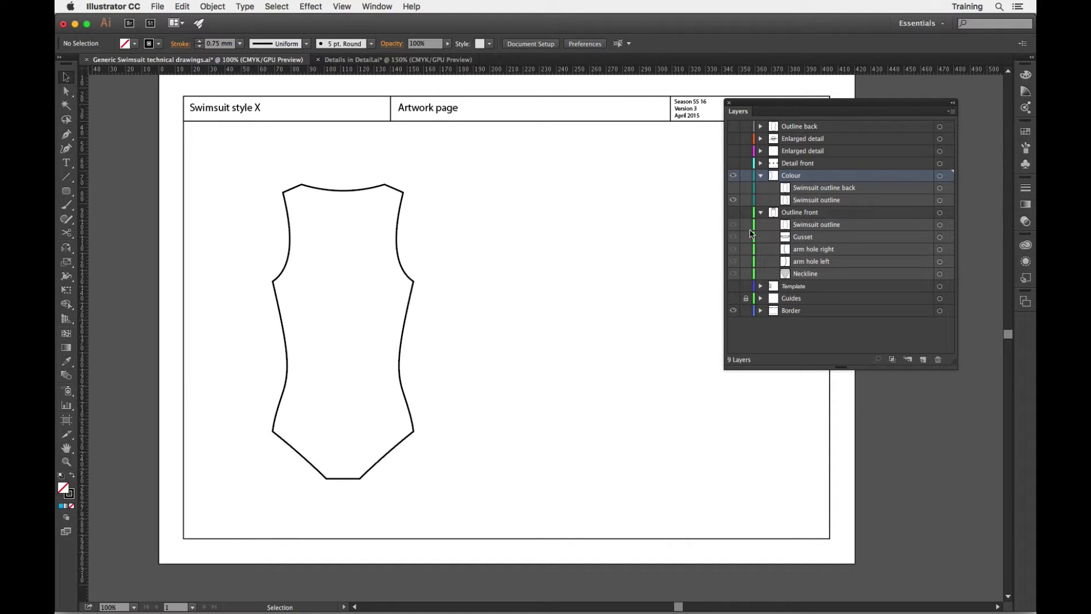
Place the linked image 158H.jpg at full size over the front outline and undo the placement.
click(165, 7)
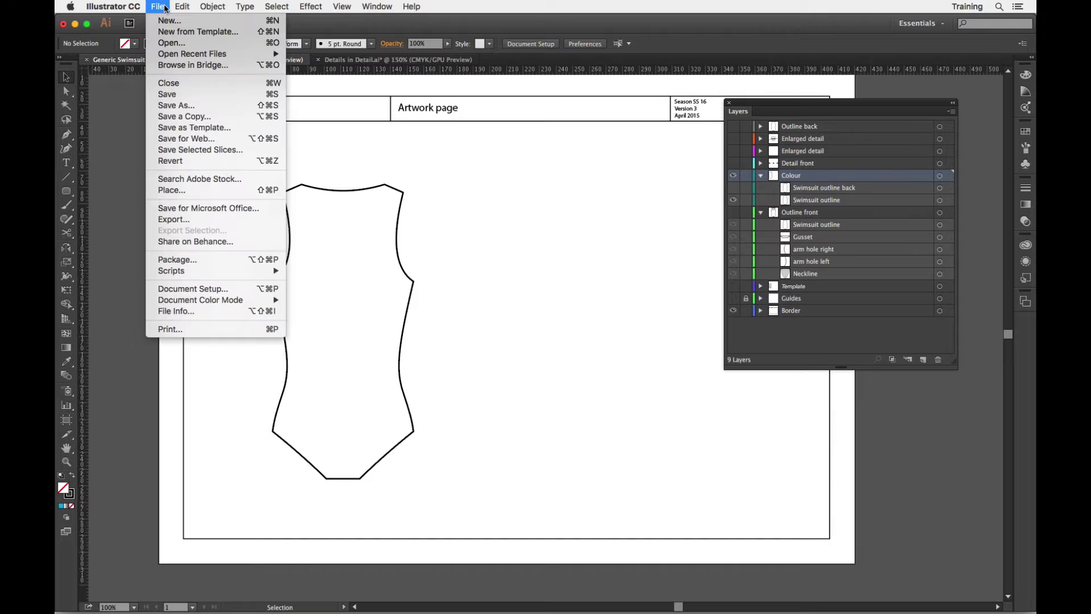
click(172, 191)
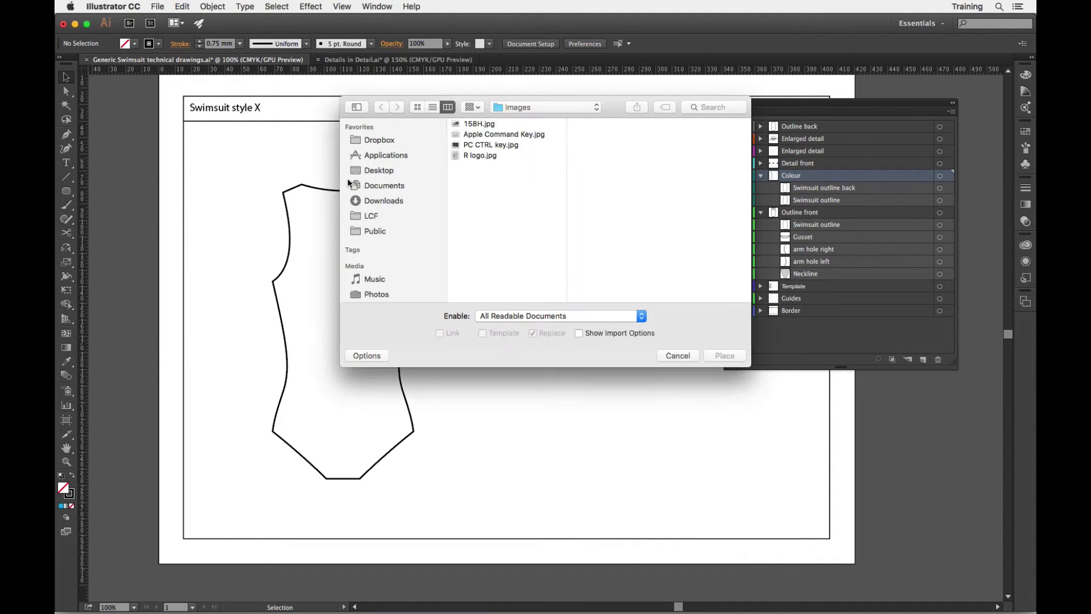
click(478, 123)
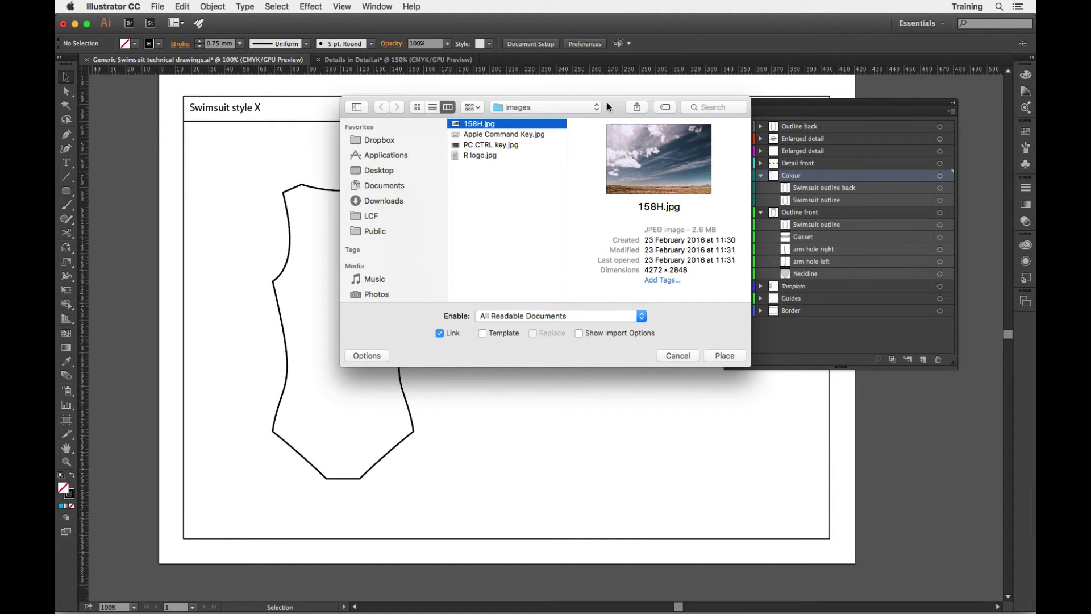
drag(607, 103, 709, 177)
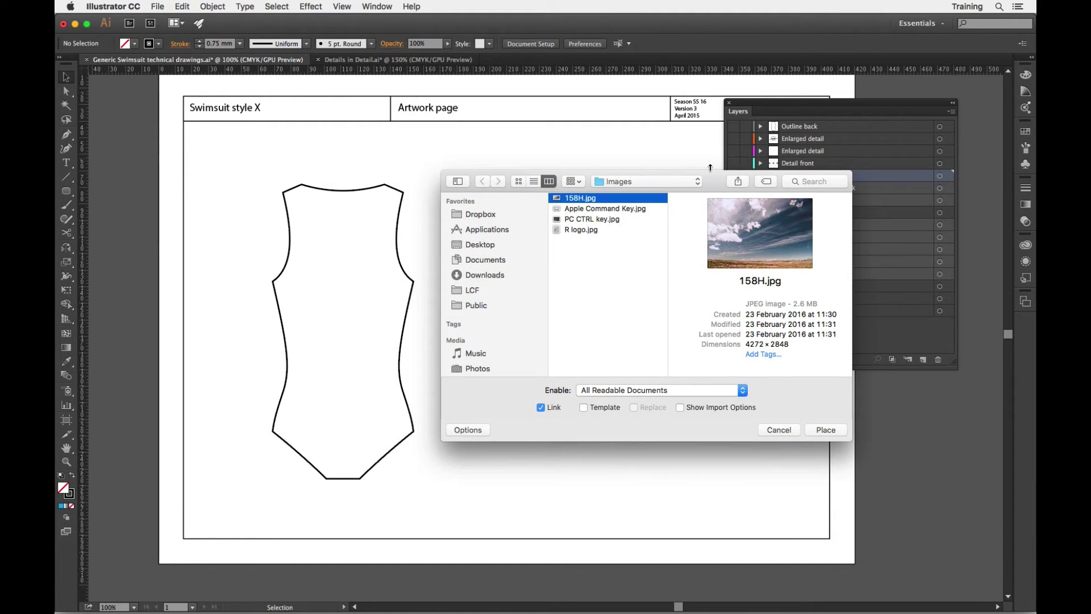
click(826, 430)
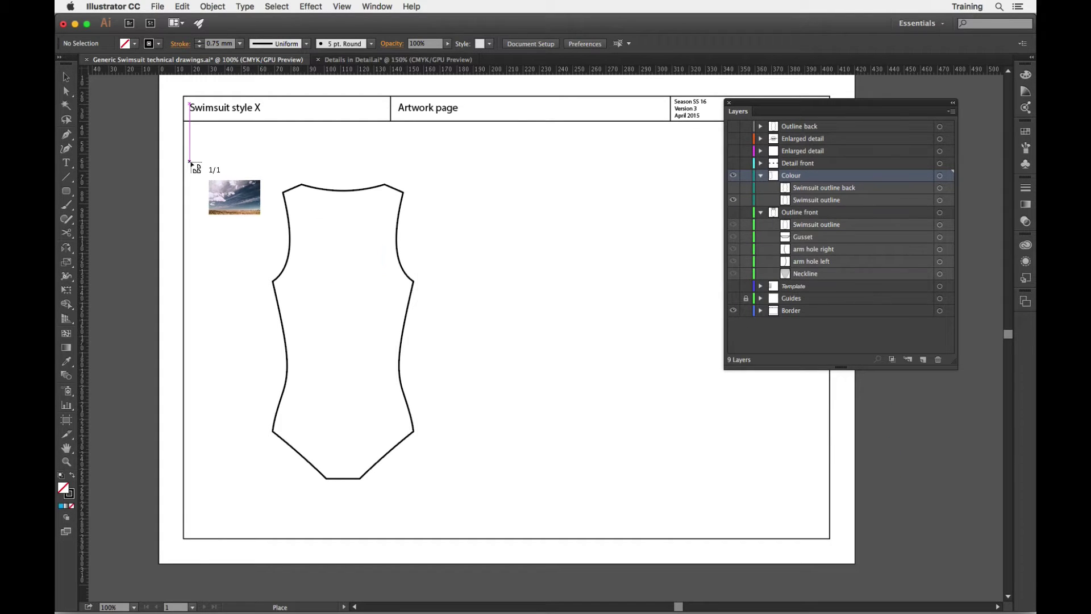
click(223, 161)
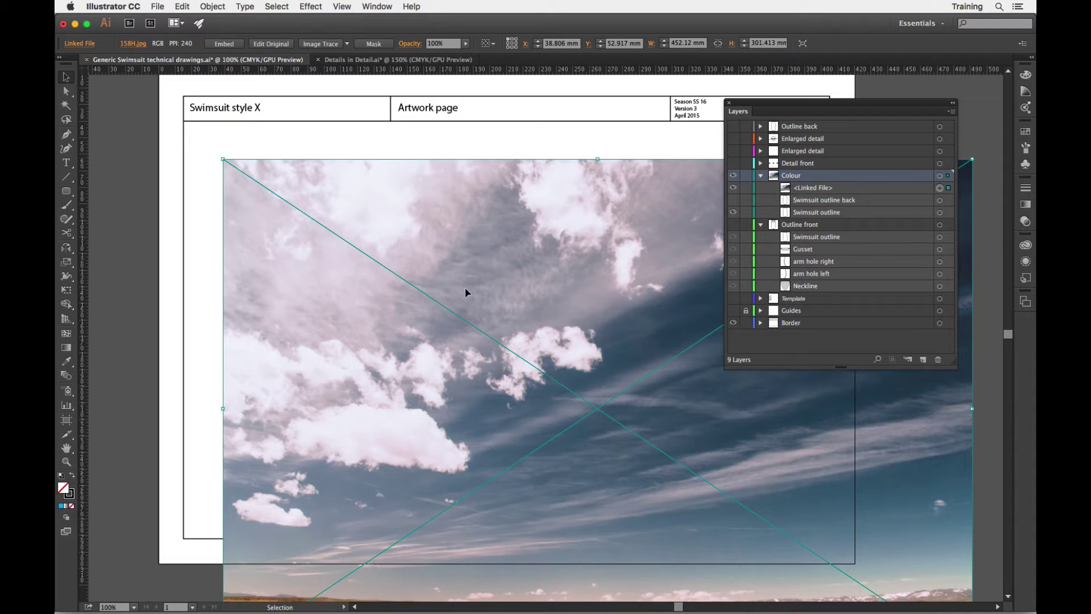
click(182, 7)
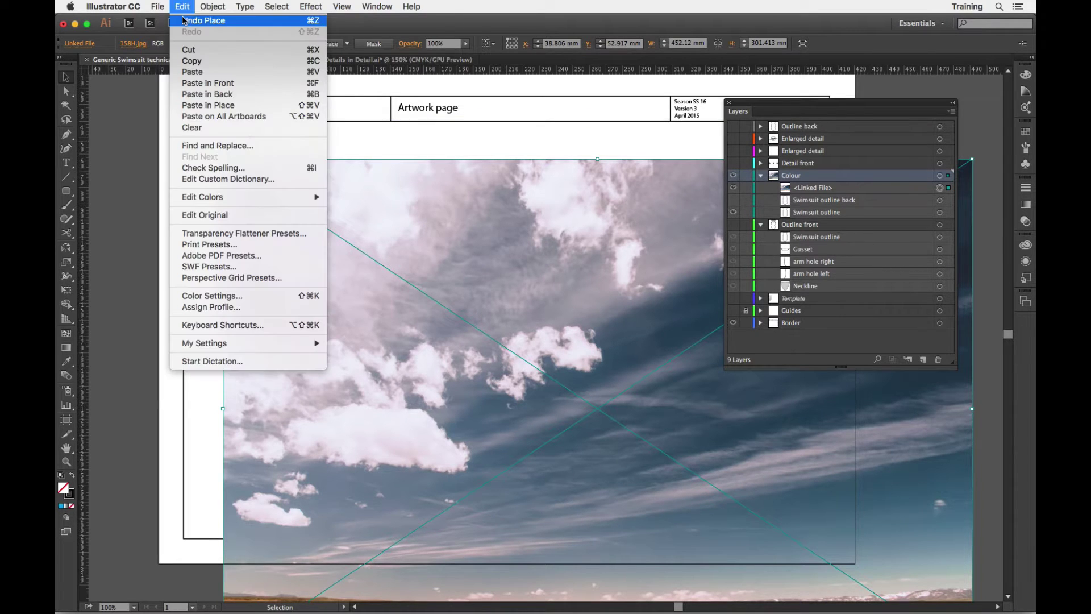
click(187, 12)
Place 158H.jpg over the front swimsuit at about 329 by 220 mm and reorder it below the Swimsuit outline in the Colour layer.
click(158, 6)
click(181, 191)
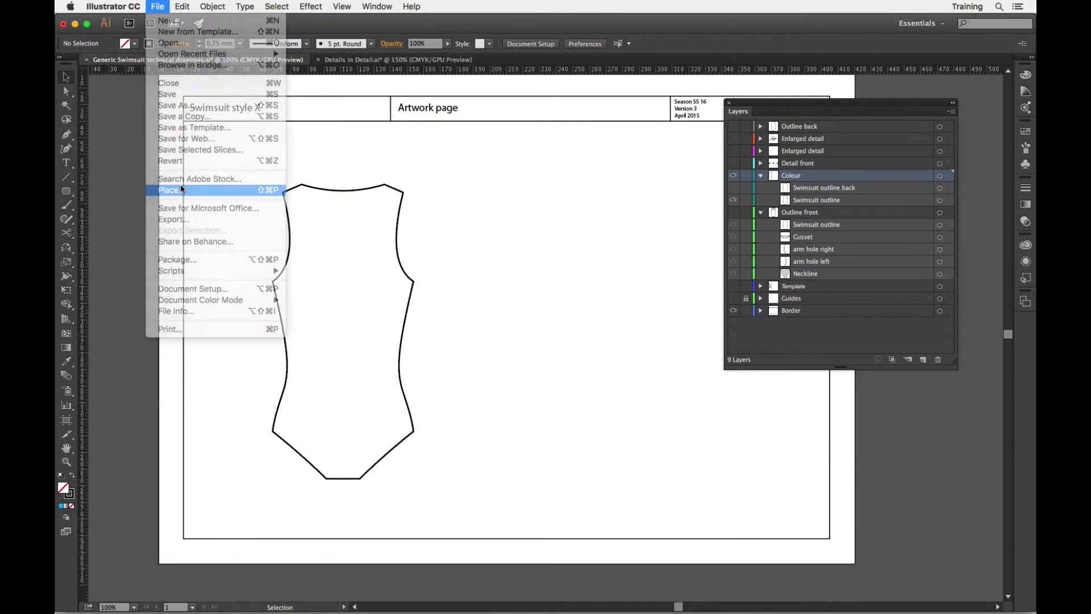
drag(488, 125, 488, 128)
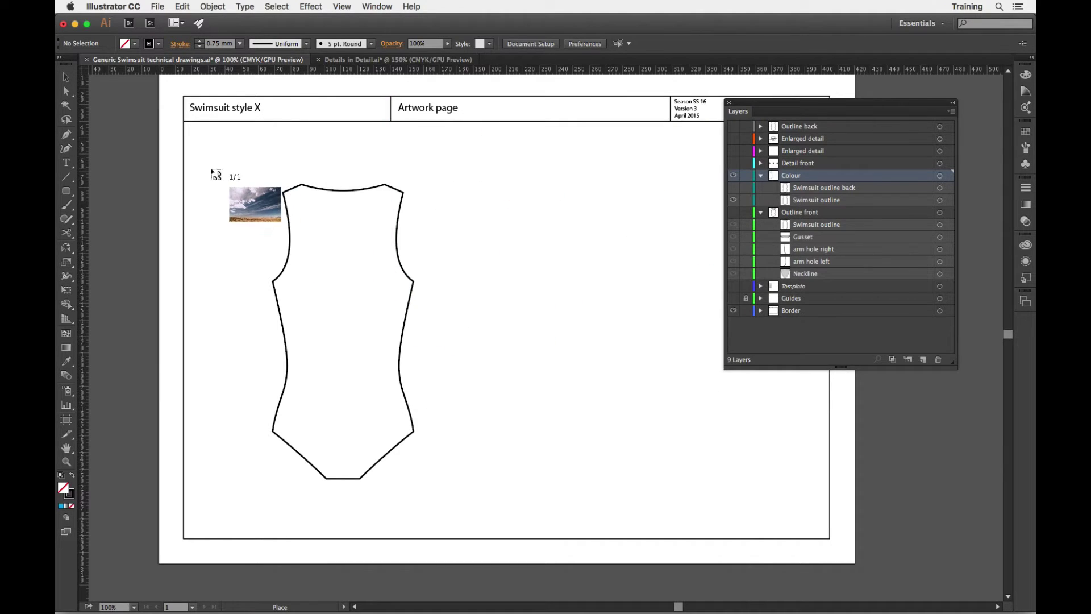
drag(215, 170, 761, 566)
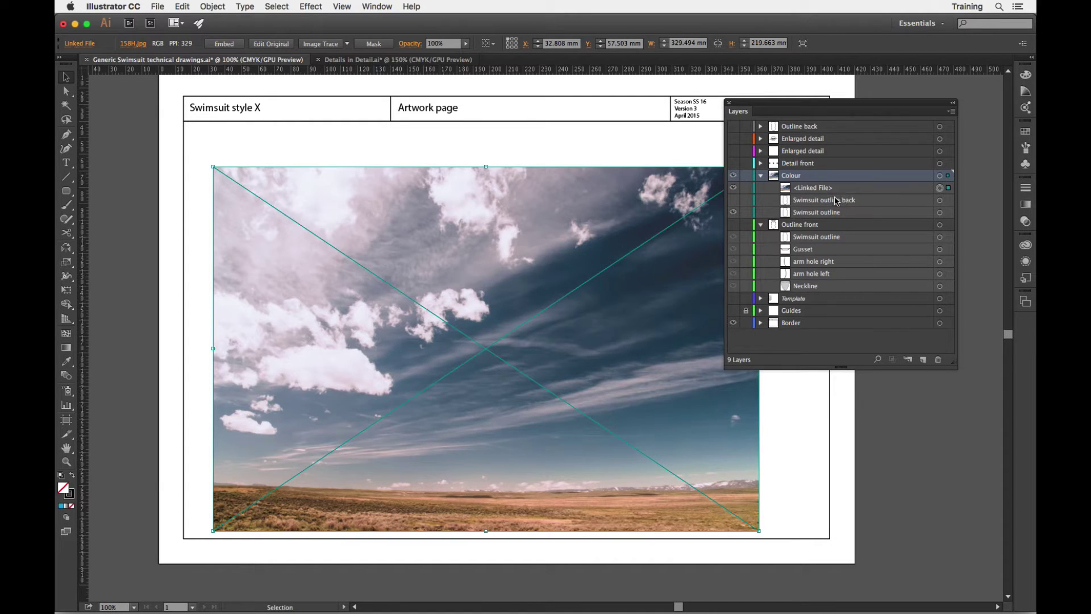
click(799, 192)
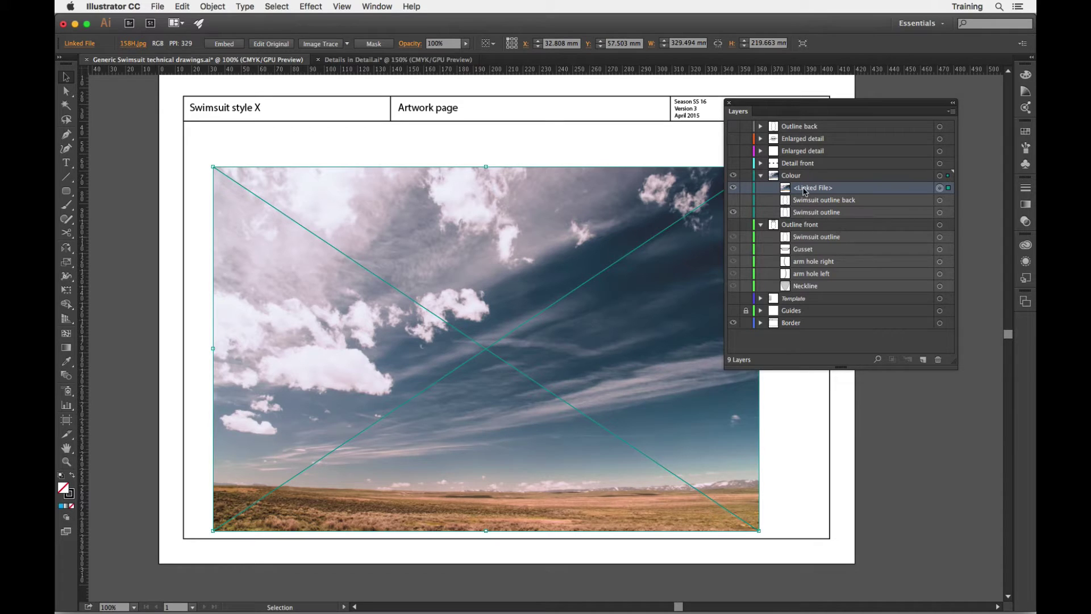
drag(805, 191, 803, 219)
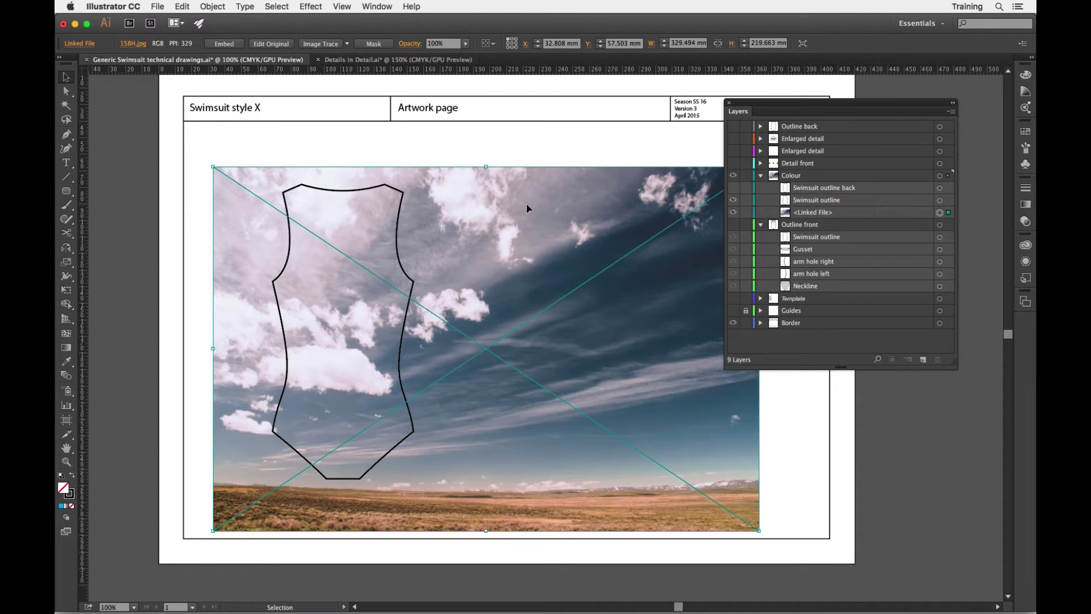
Make a clipping mask from the front swimsuit outline and the placed image so the sky picture fills the shape.
click(346, 189)
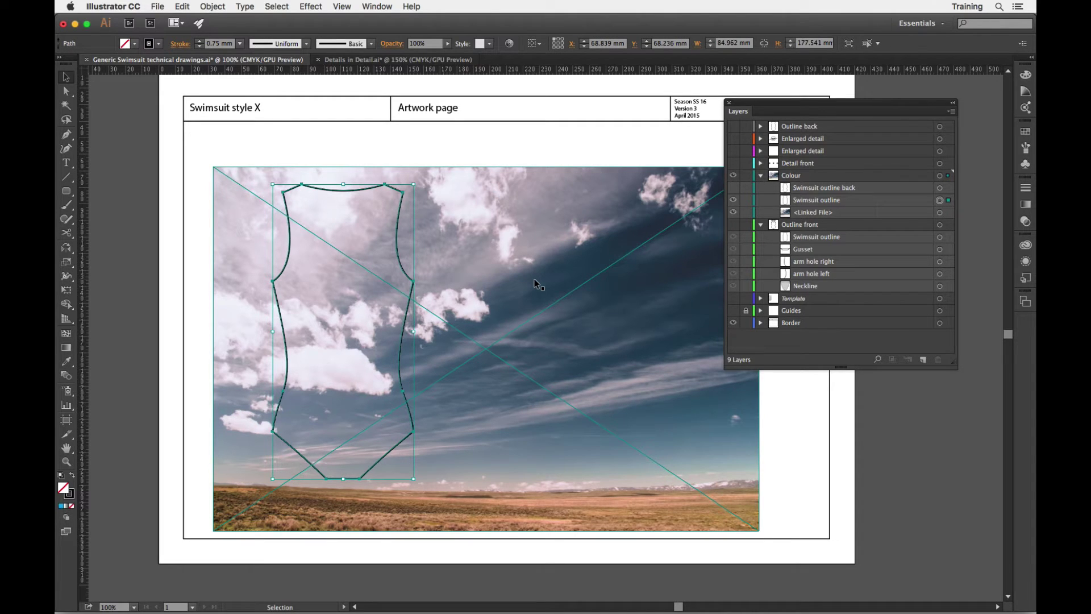
drag(275, 146, 359, 219)
right_click(486, 213)
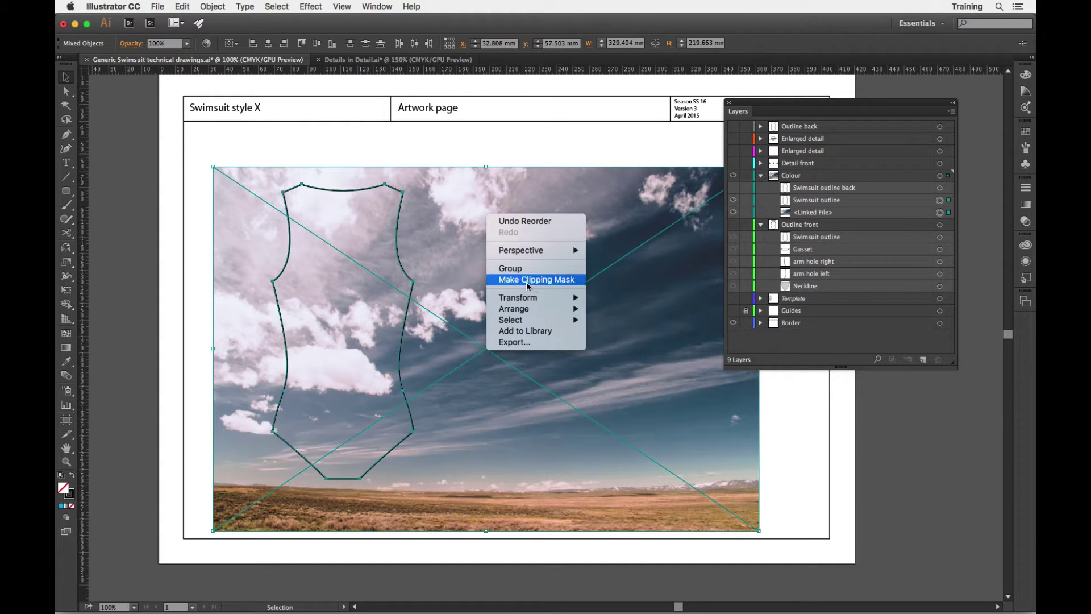
click(219, 5)
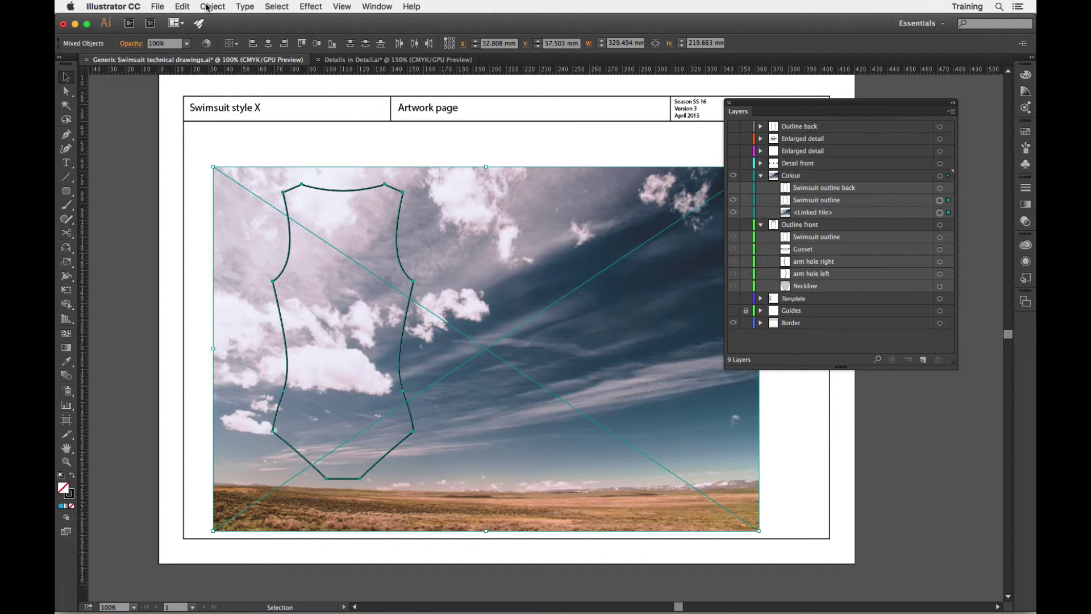
click(208, 7)
mouse_move(208, 345)
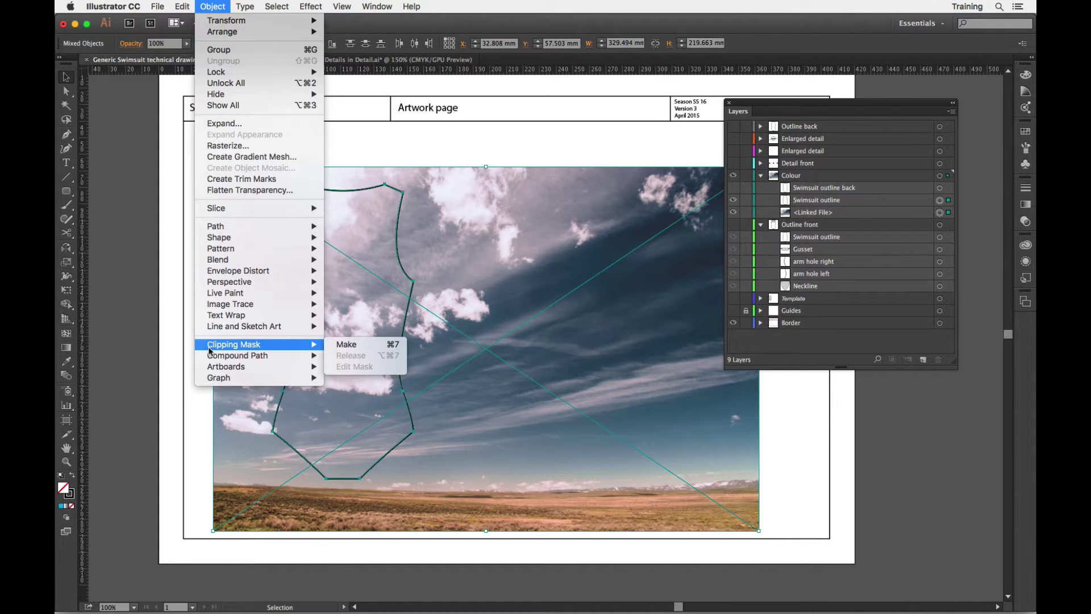
click(375, 347)
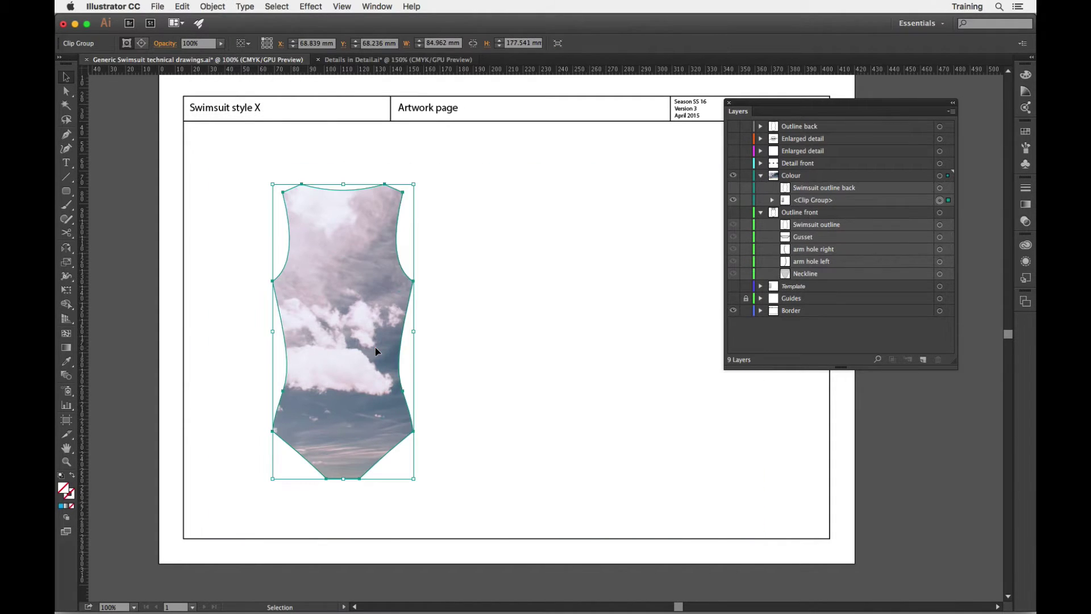
click(515, 307)
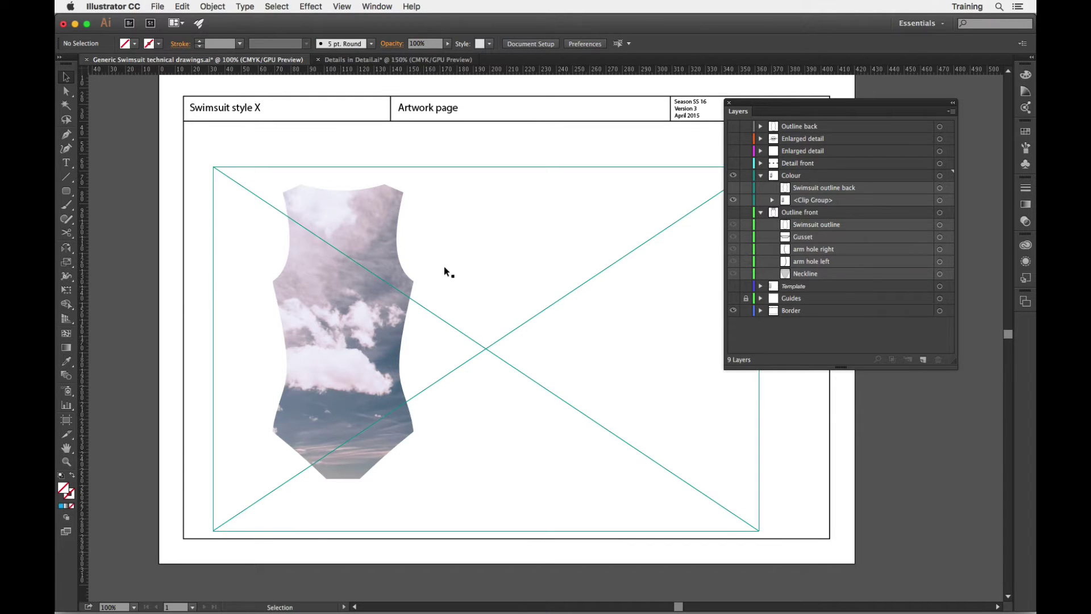
Expand the clip group and shift only the linked image inside the mask to about X 27 mm, Y 57 mm.
click(338, 283)
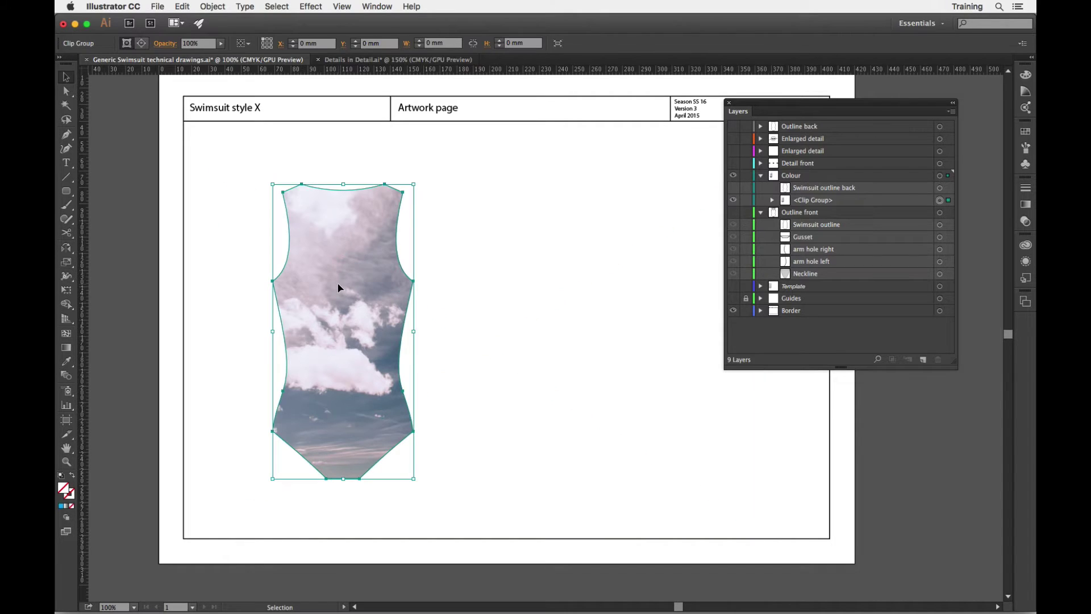
click(772, 200)
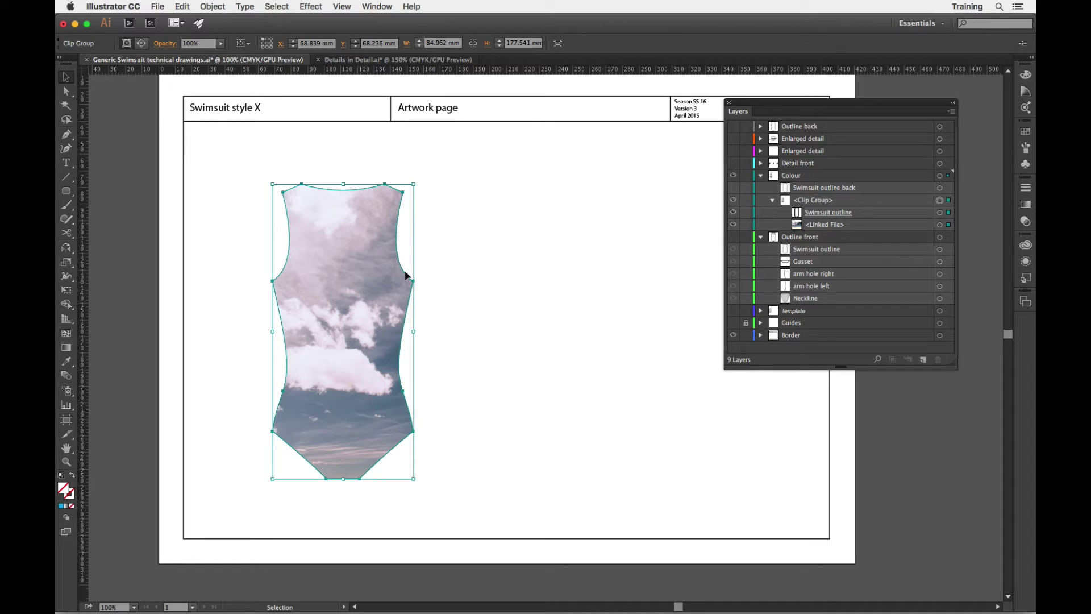
click(940, 226)
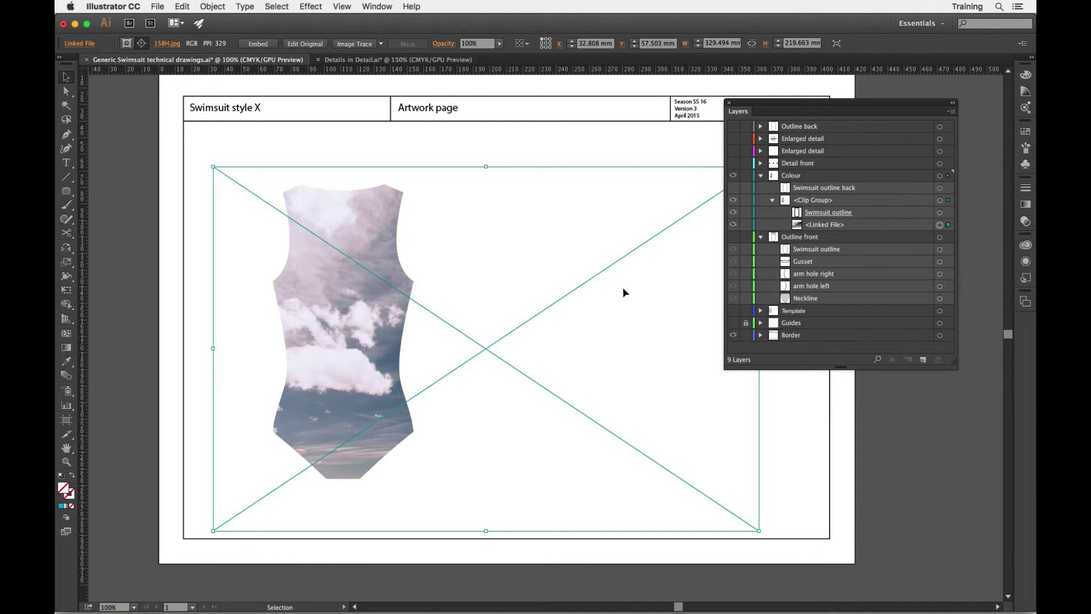
mouse_move(624, 292)
mouse_down()
mouse_move(593, 292)
mouse_move(634, 306)
mouse_move(613, 294)
mouse_move(623, 304)
mouse_move(629, 273)
mouse_up()
click(568, 146)
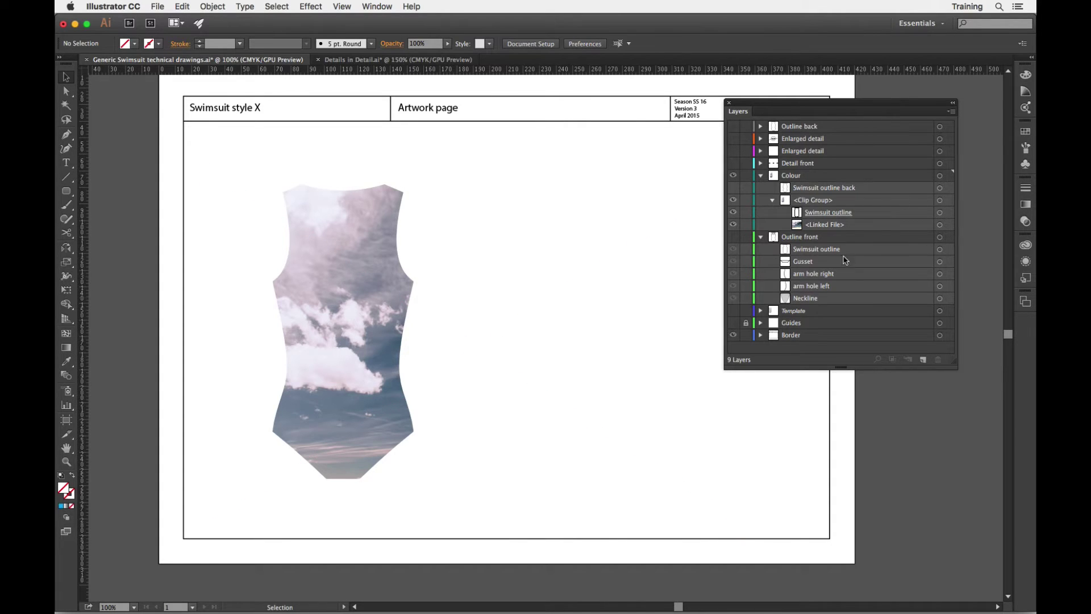
Show the Outline front layer, collapse it and the Colour layer, and reorder Colour beneath Outline front.
click(734, 238)
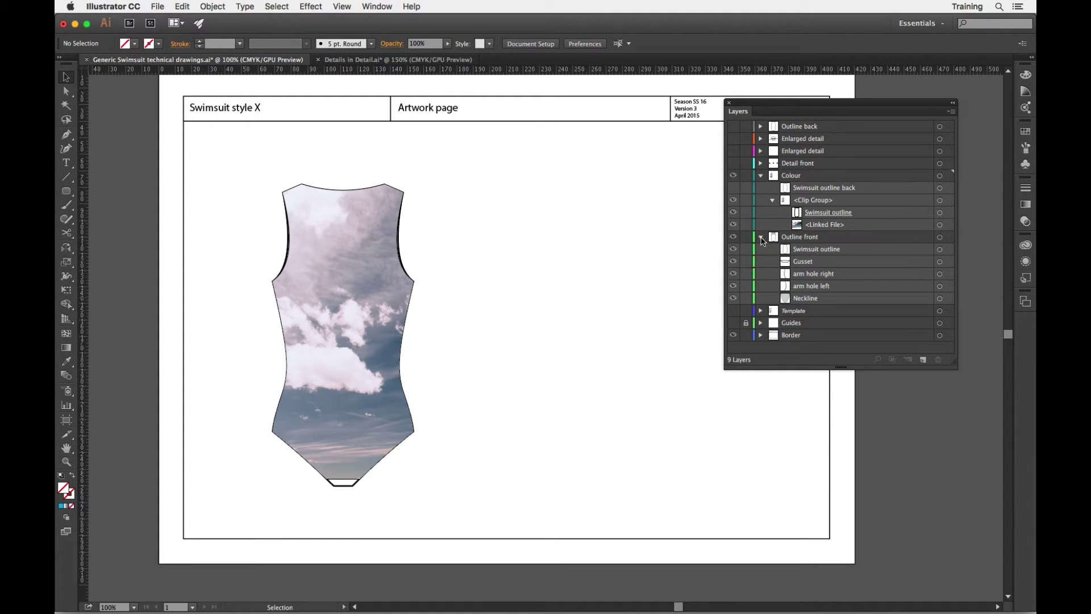
click(761, 237)
click(762, 176)
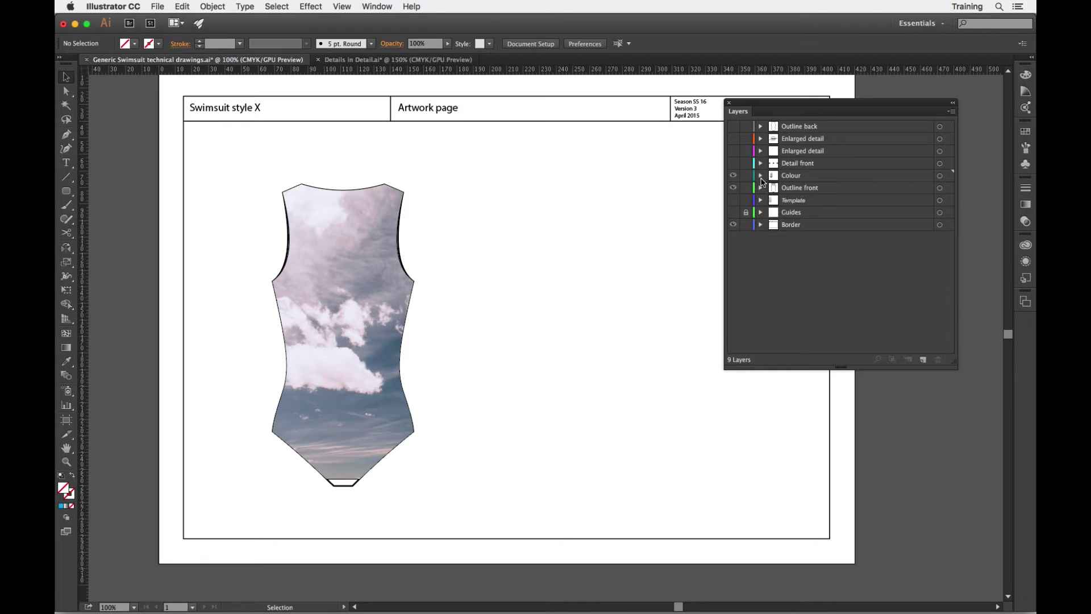
click(792, 177)
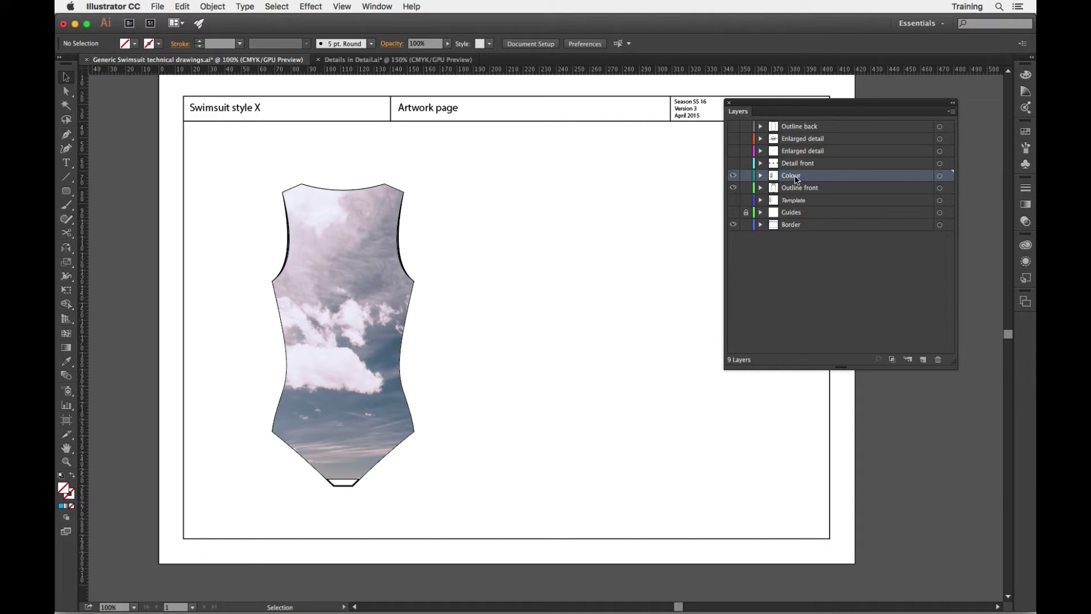
drag(796, 180, 794, 195)
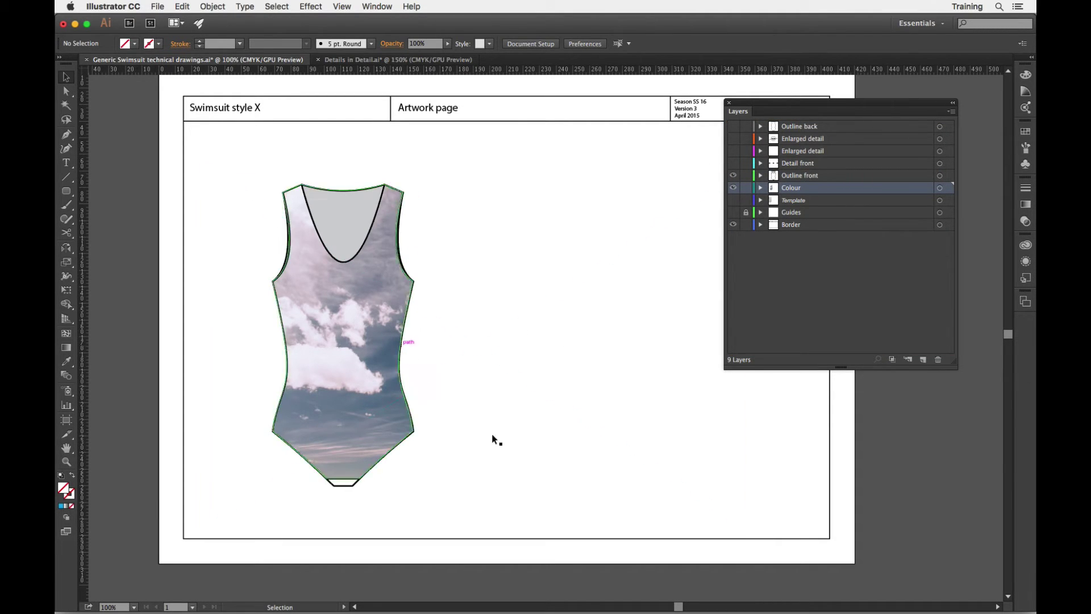
Check the gusset path at the base of the front swimsuit.
scroll(552, 471, down, 1)
scroll(552, 470, down, 2)
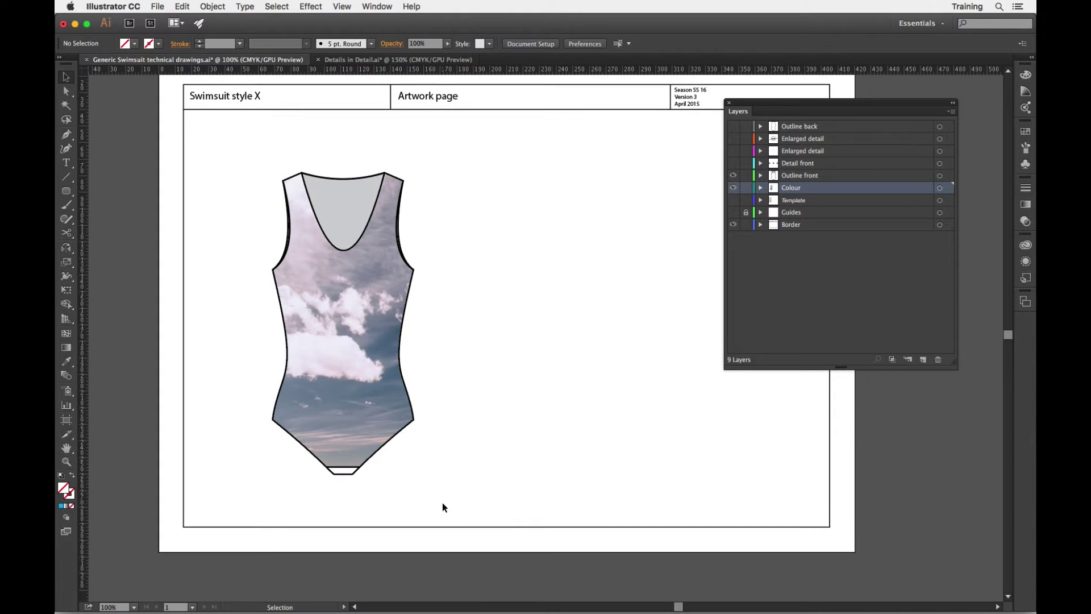
click(346, 474)
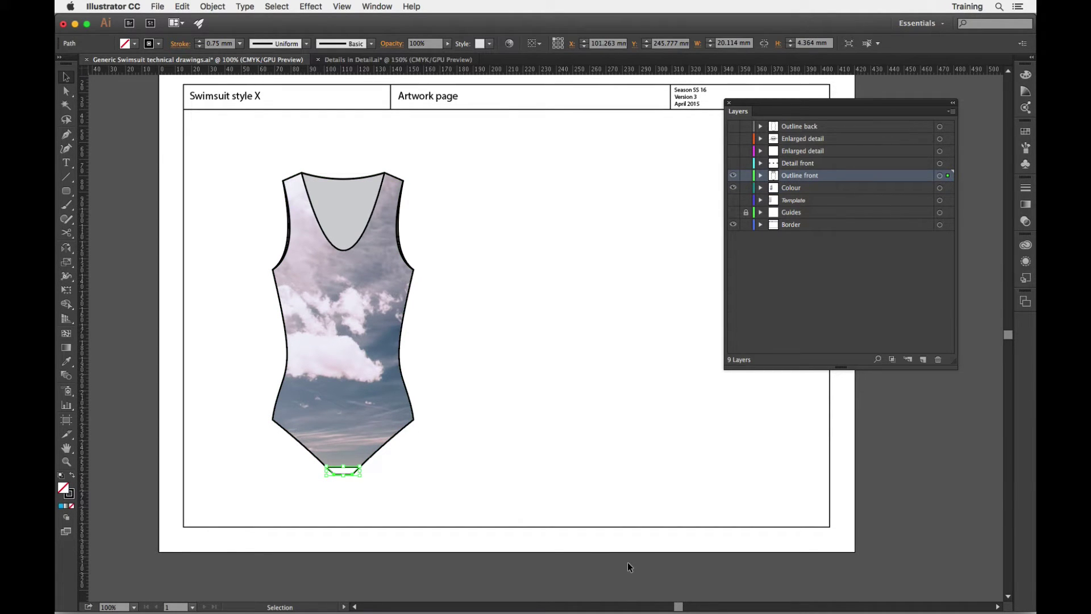
click(482, 466)
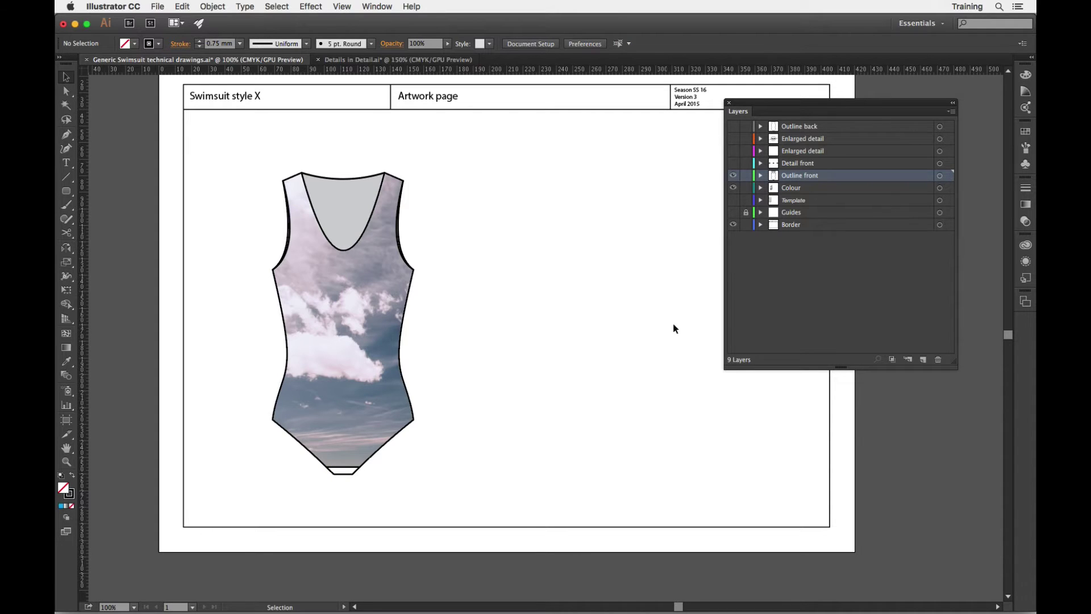
click(734, 126)
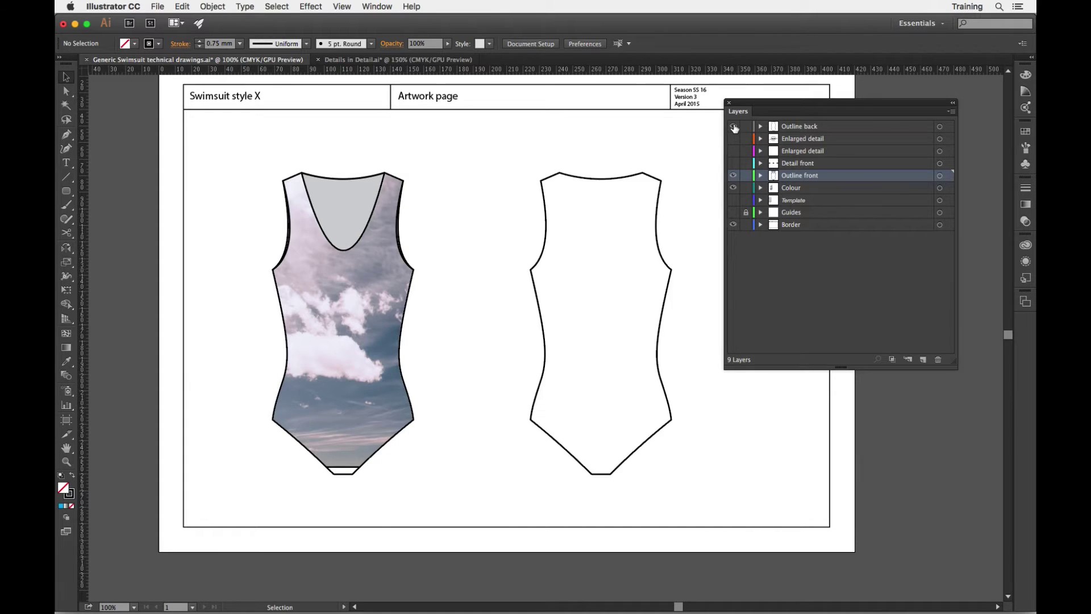
click(733, 127)
click(760, 176)
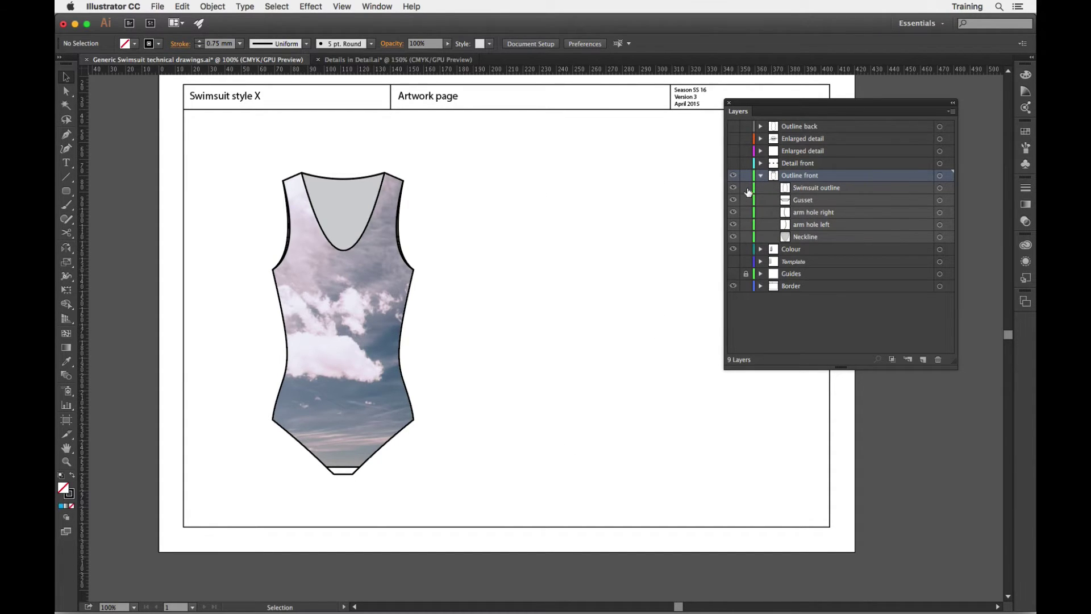
click(760, 176)
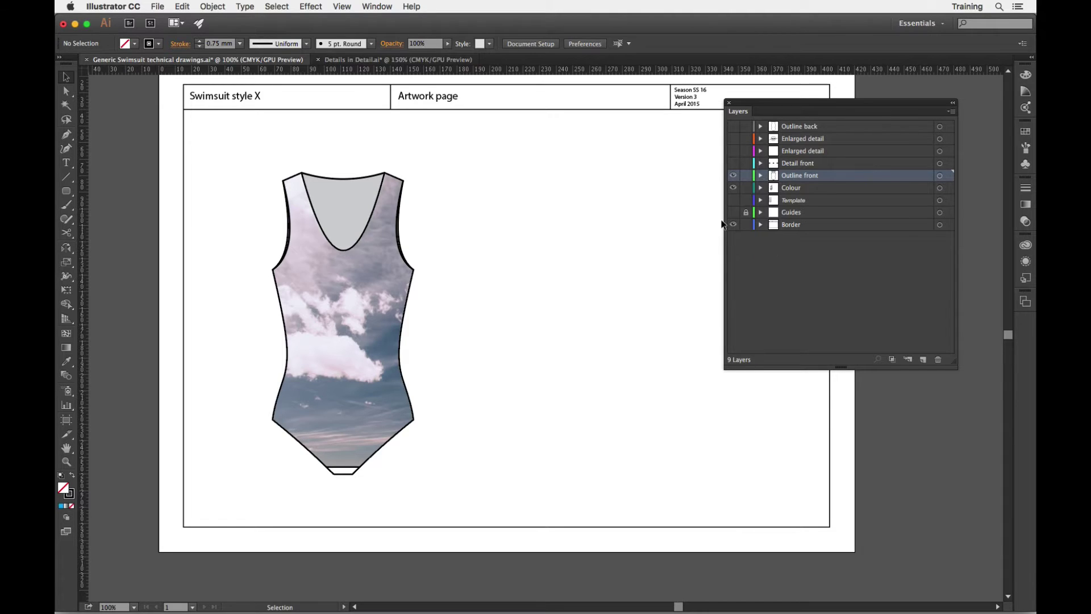
Expand the Colour layer and show its Swimsuit outline back path.
click(760, 188)
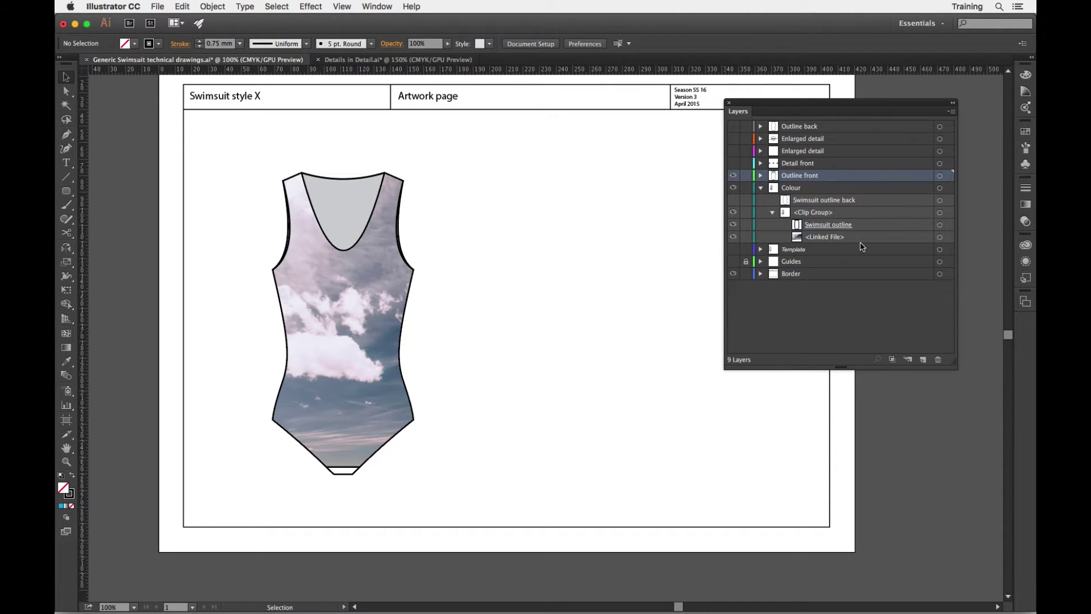
click(734, 200)
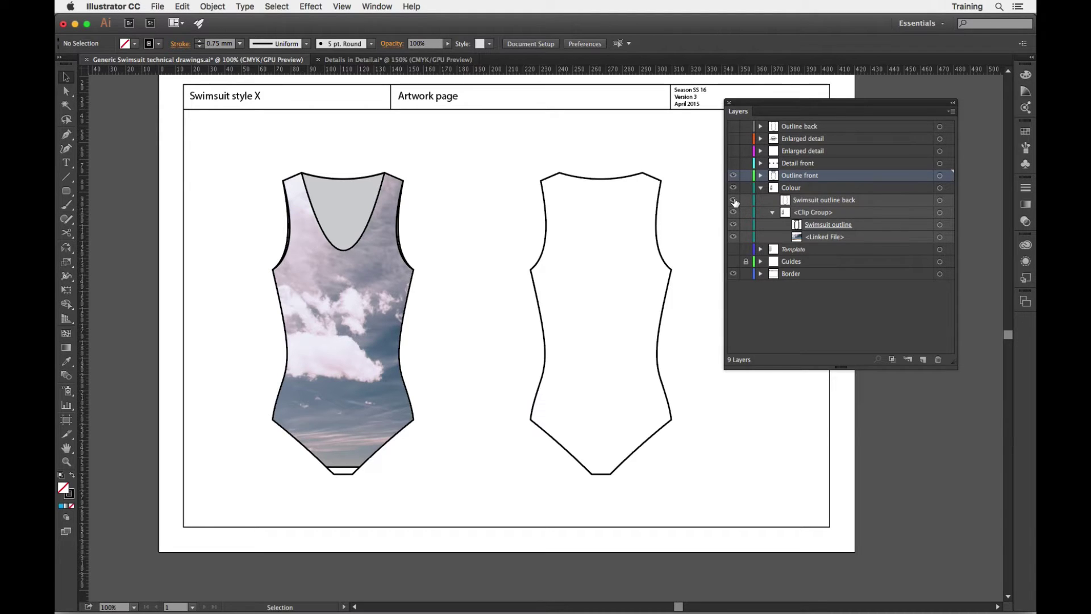
scroll(567, 290, right, 1)
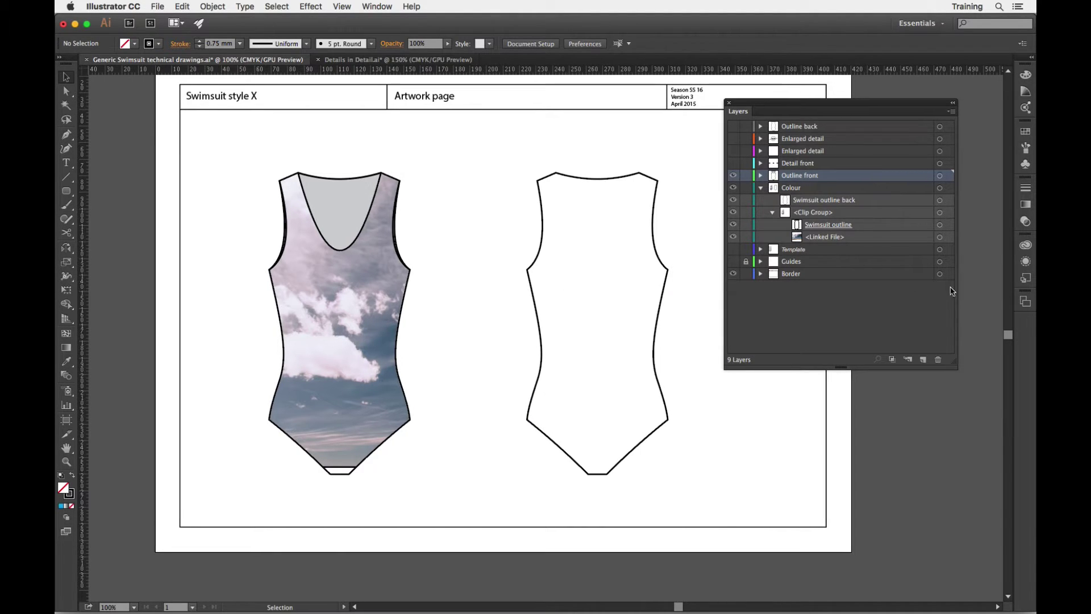
Compare selecting only the clipped linked image with selecting everything on the Colour layer.
click(940, 238)
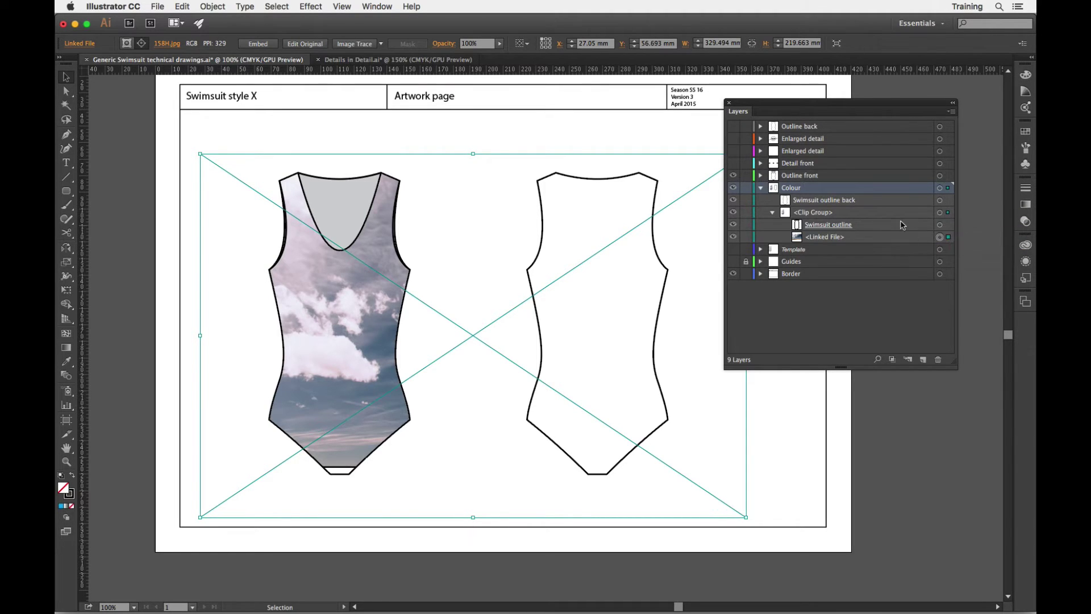
click(940, 188)
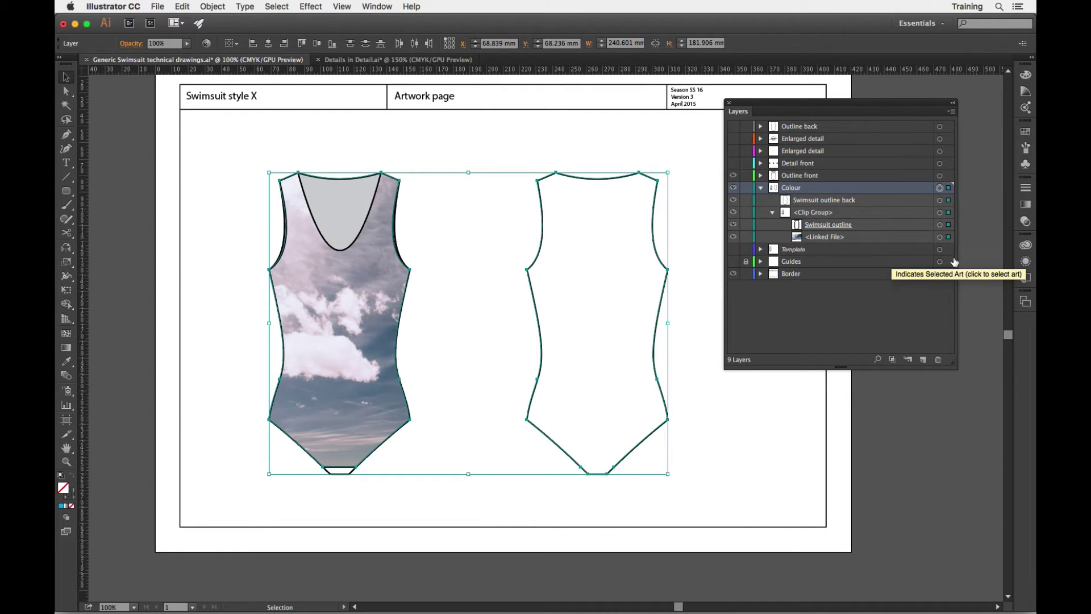
click(701, 186)
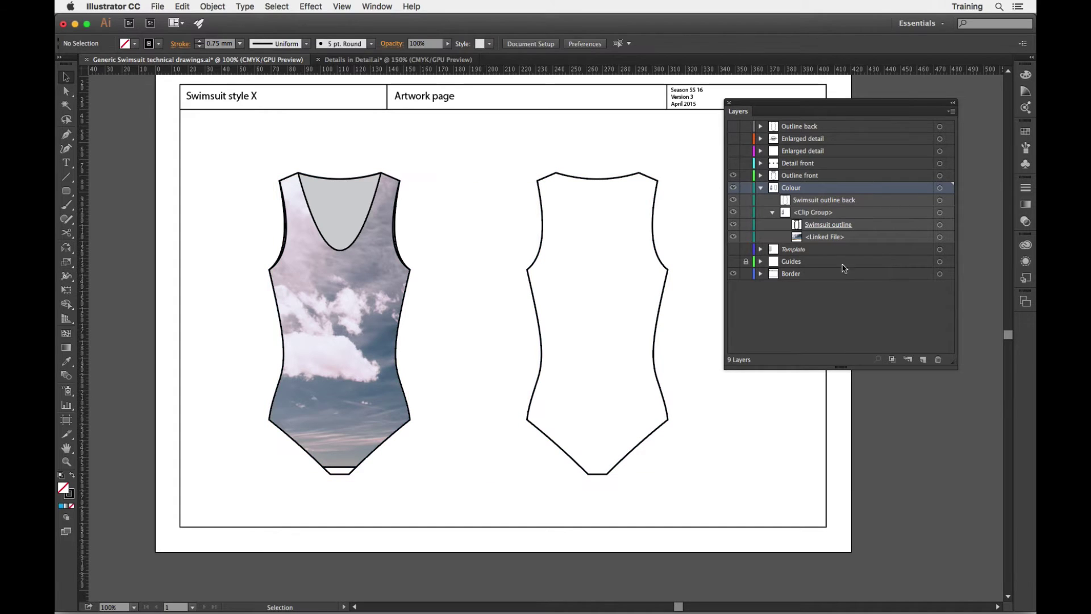
Duplicate the clipped linked image out of its clip group to the top of the Colour layer, and hide the clip group.
click(941, 237)
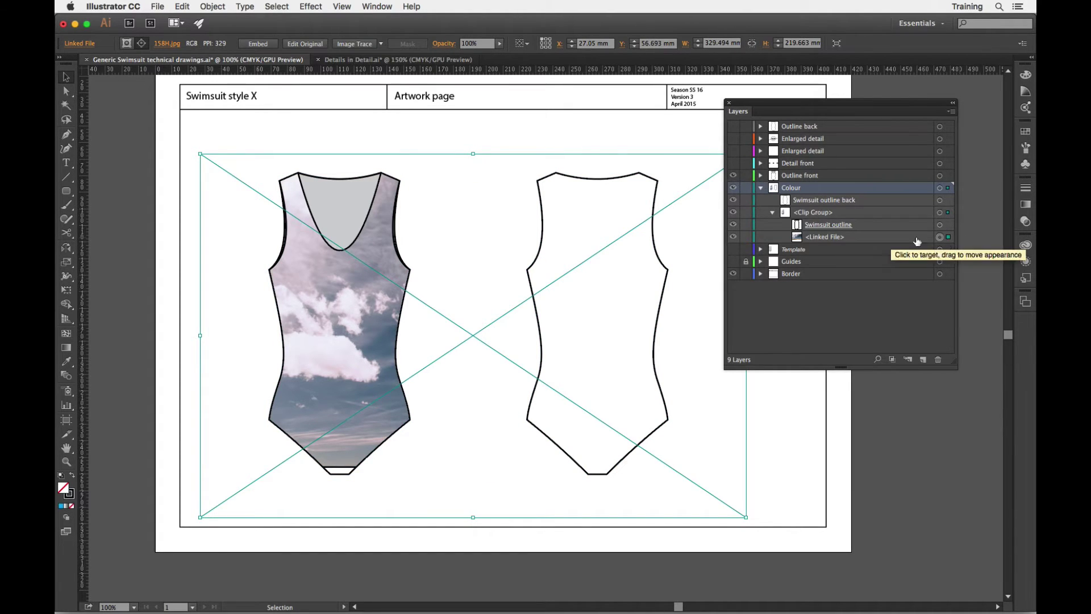
click(833, 240)
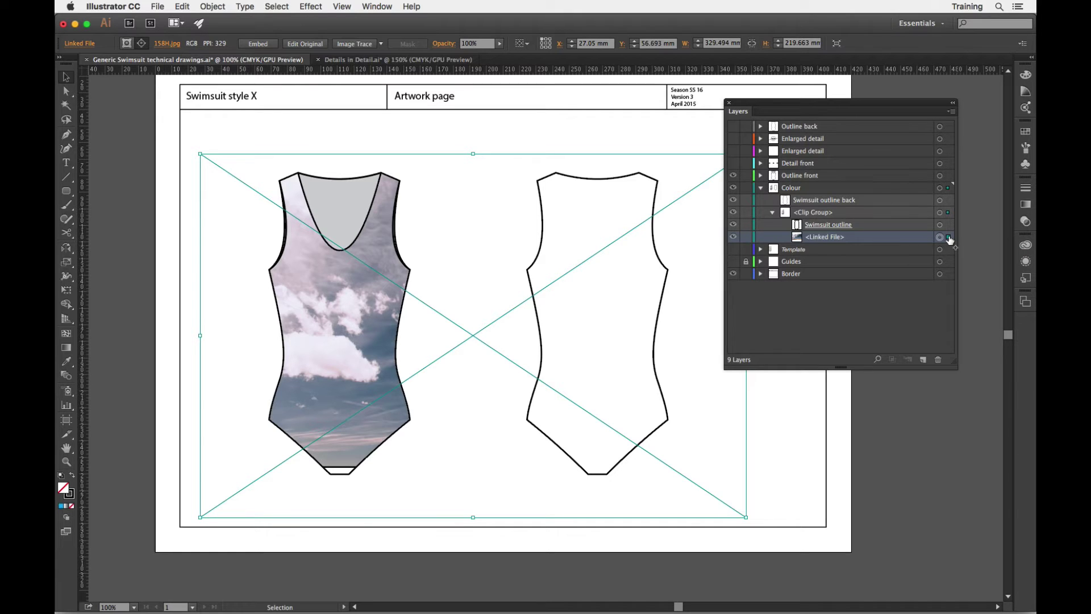
drag(949, 192, 950, 192)
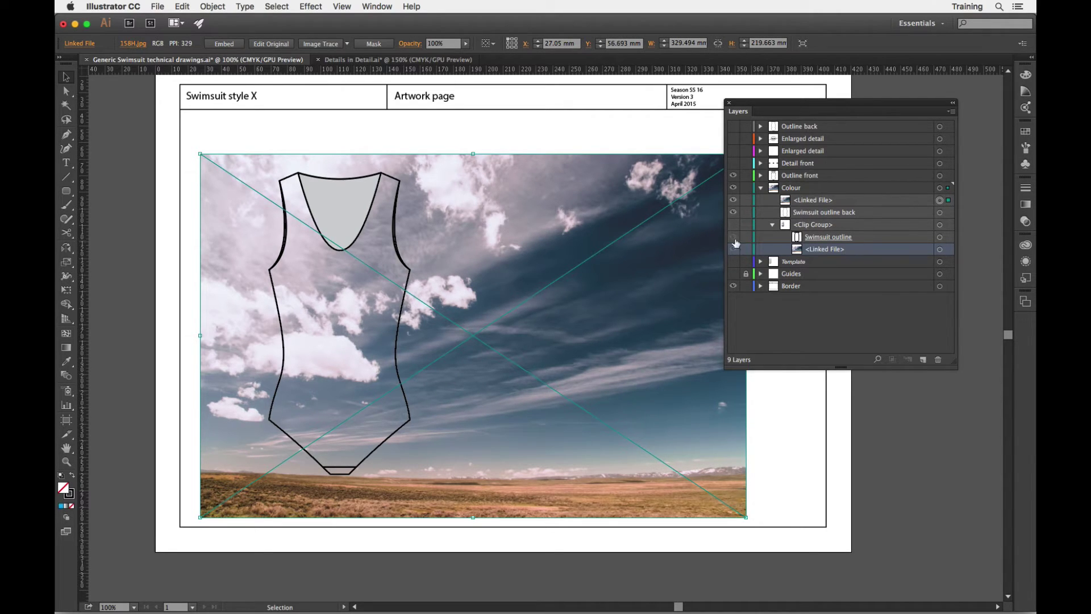
scroll(684, 241, right, 3)
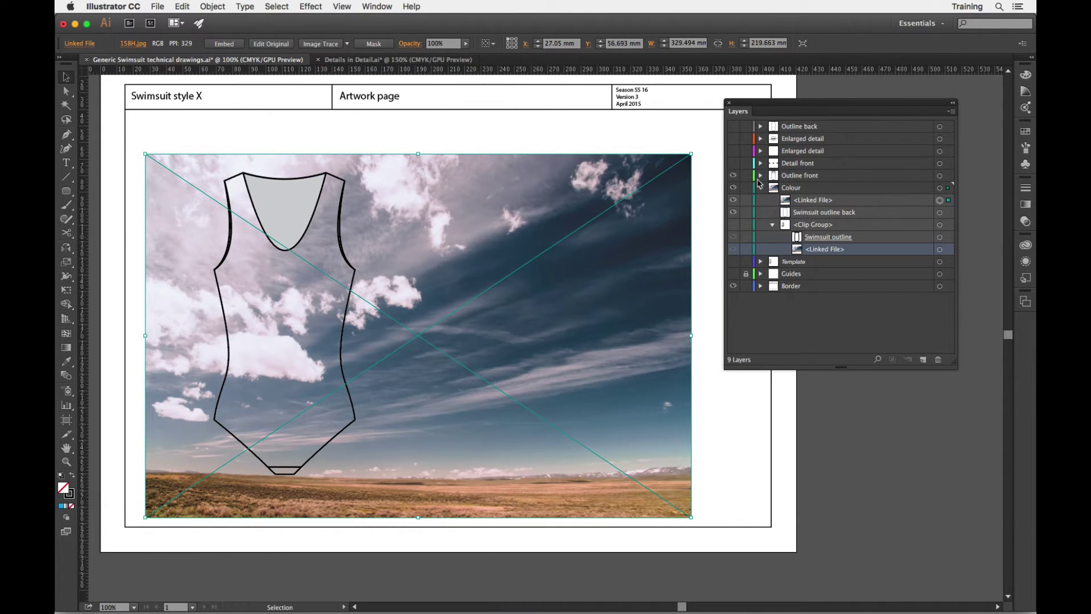
Hide the Outline front layer and place the unclipped linked image beneath the Swimsuit outline back path in the Colour layer.
click(733, 176)
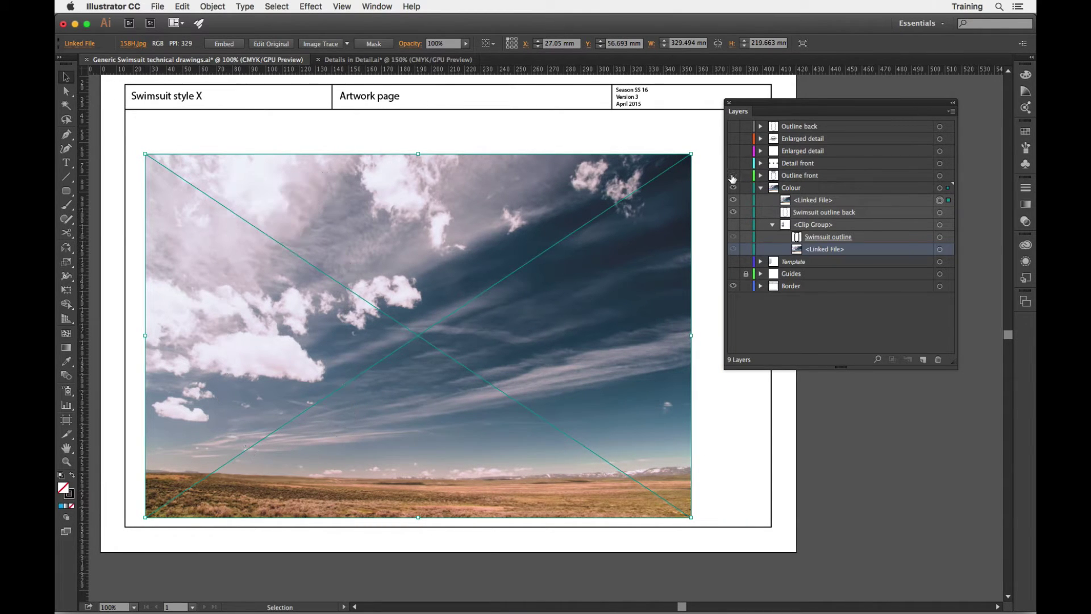
click(814, 201)
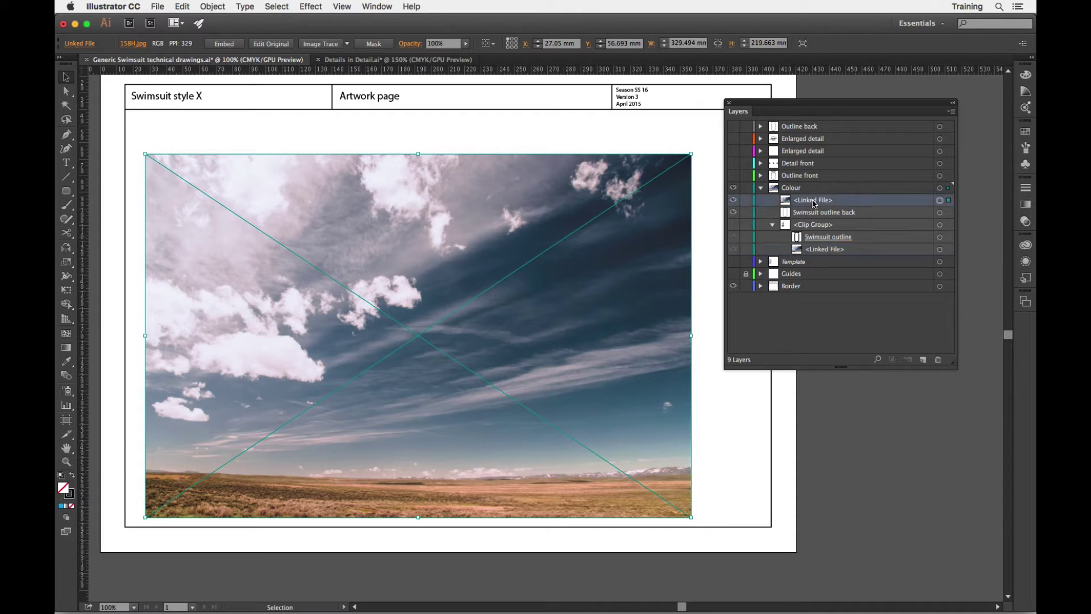
drag(814, 203, 813, 222)
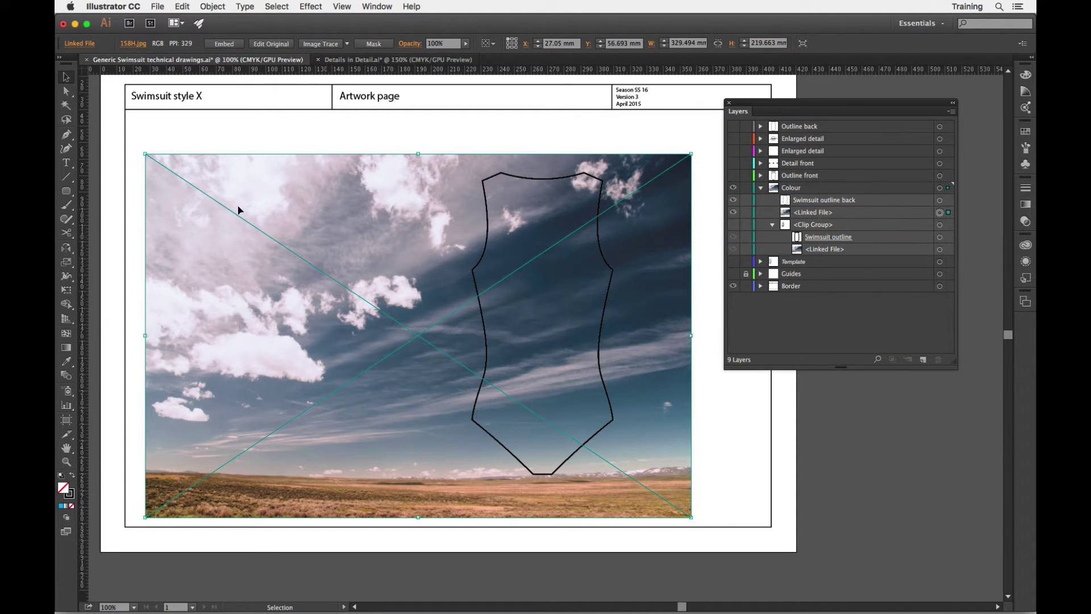
Move the linked image over the back swimsuit to about X 156 mm, Y 62 mm, and reflect it across the vertical axis.
drag(269, 212, 516, 211)
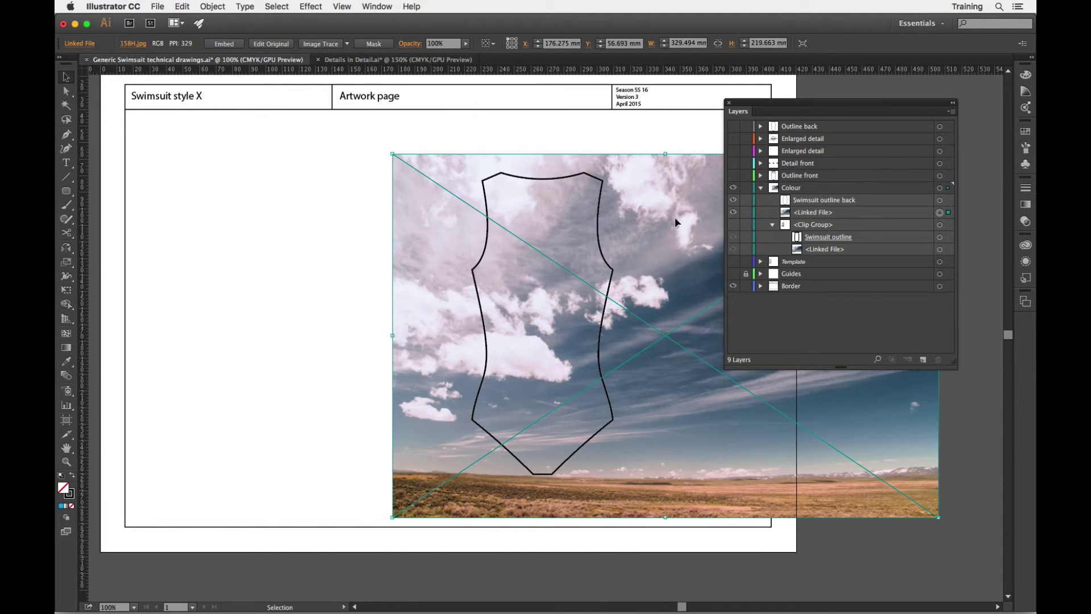
drag(674, 221, 648, 230)
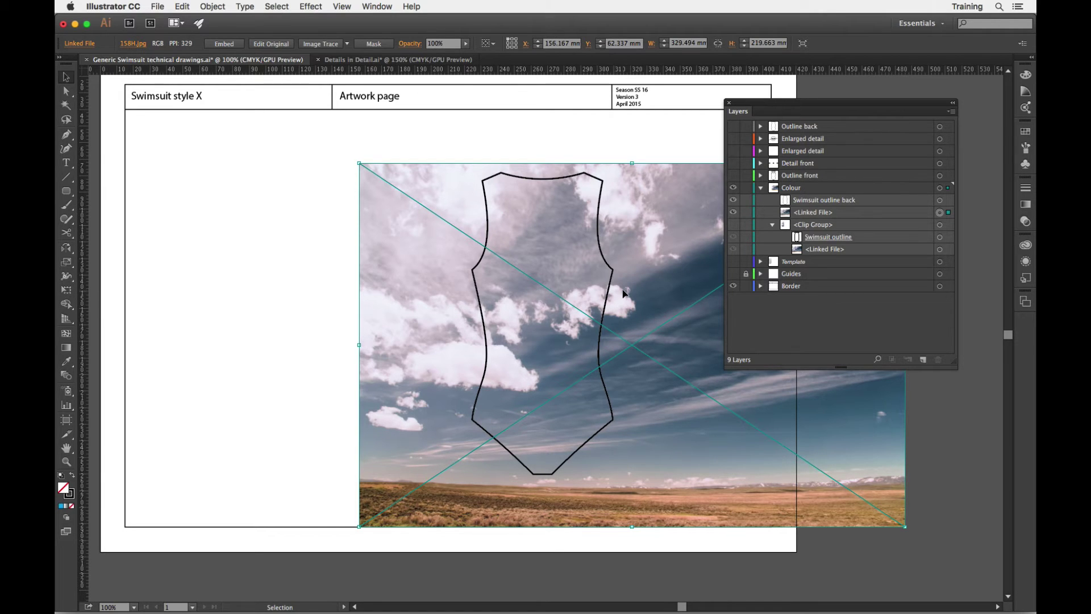
scroll(639, 286, right, 5)
scroll(638, 286, down, 2)
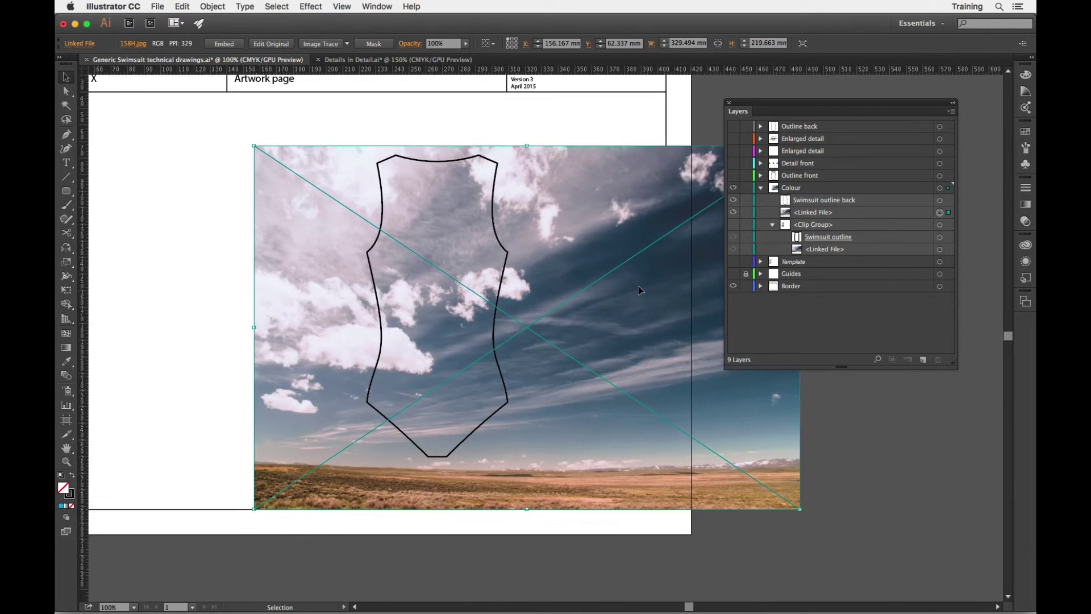
click(66, 248)
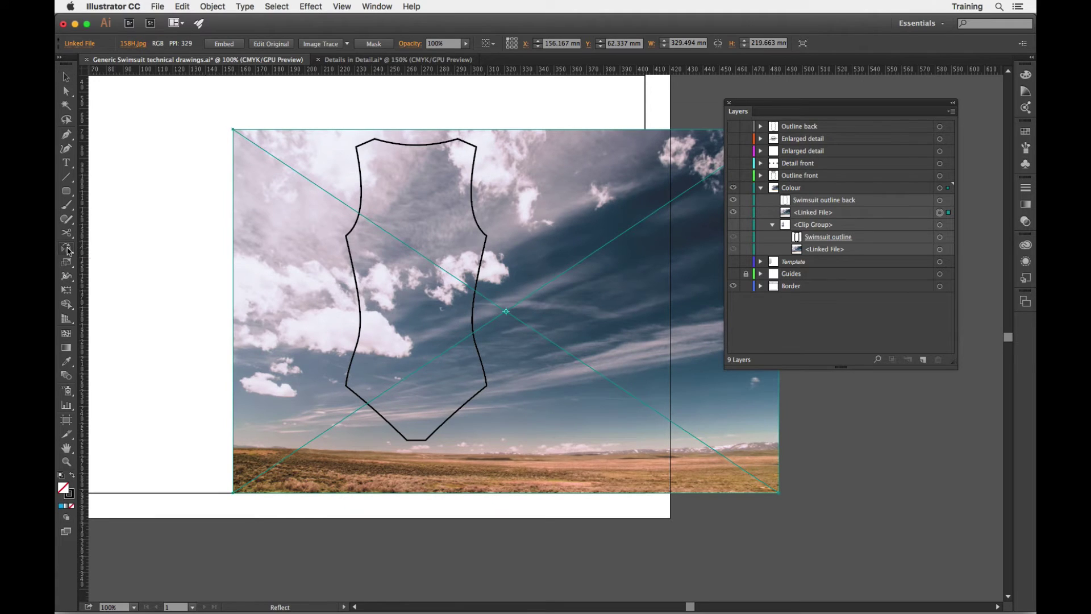
alt+click(505, 299)
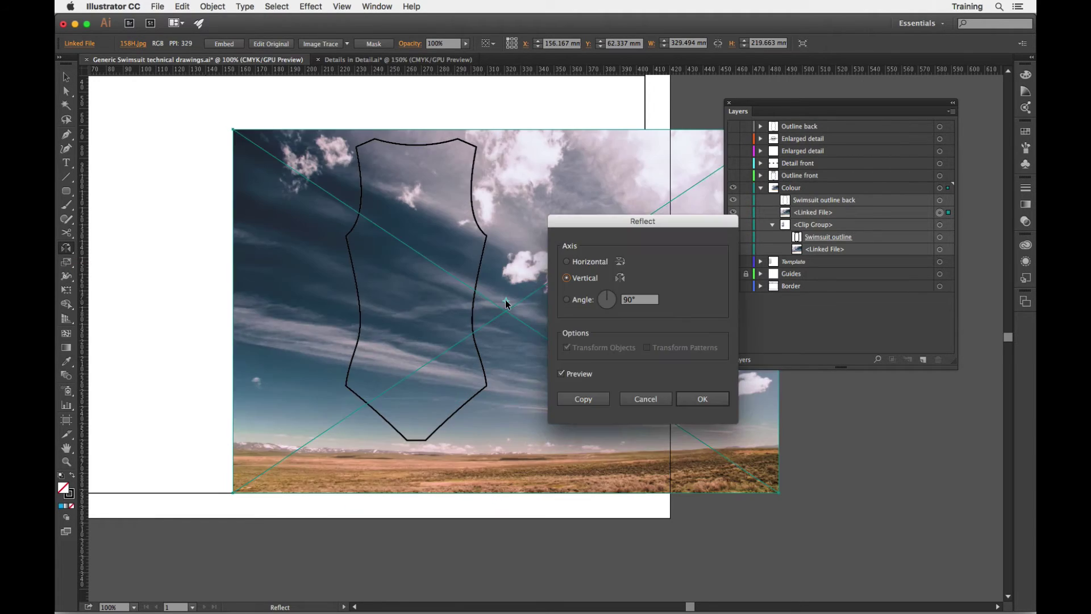
click(707, 399)
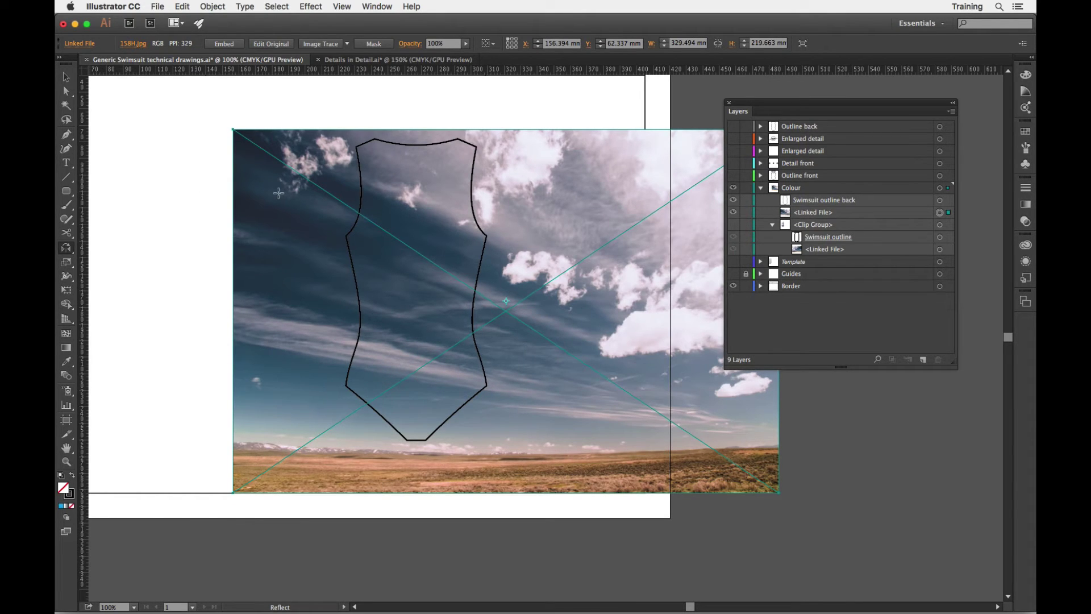
Shift the reflected image horizontally to about X 39 mm so its clouds lie behind the back swimsuit outline.
click(67, 76)
drag(601, 298, 406, 299)
scroll(406, 302, left, 5)
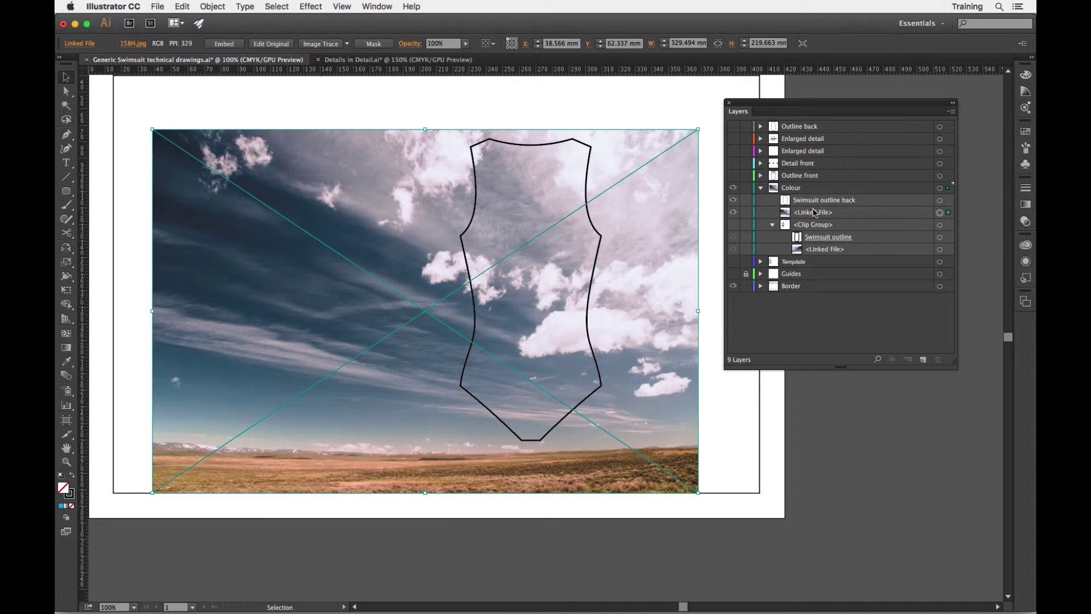
Make a clipping mask from the Swimsuit outline back path and the reflected linked image, leaving nothing selected.
click(940, 201)
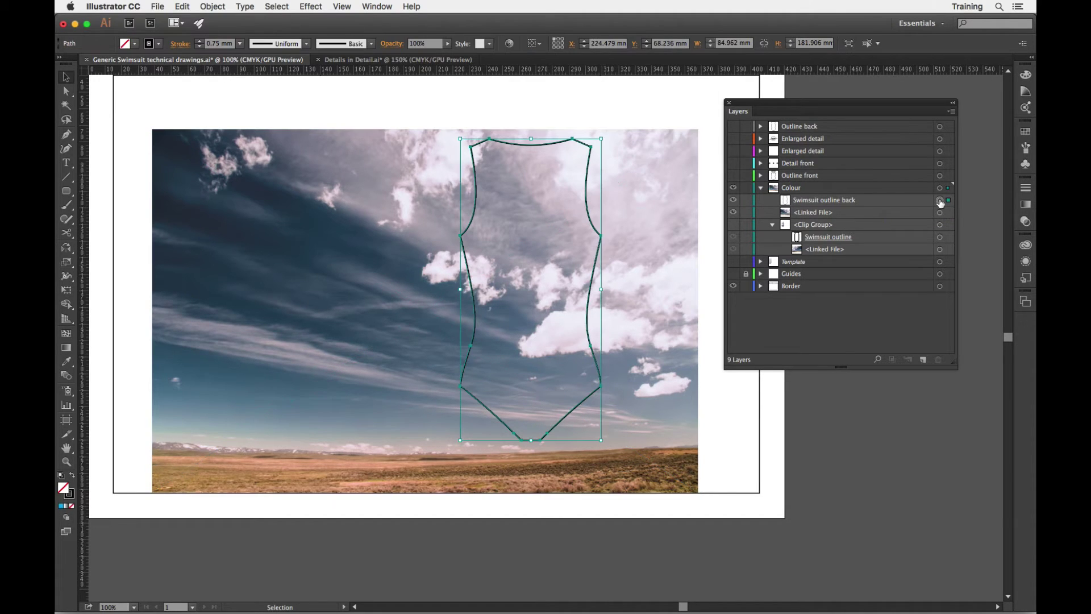
shift+click(940, 213)
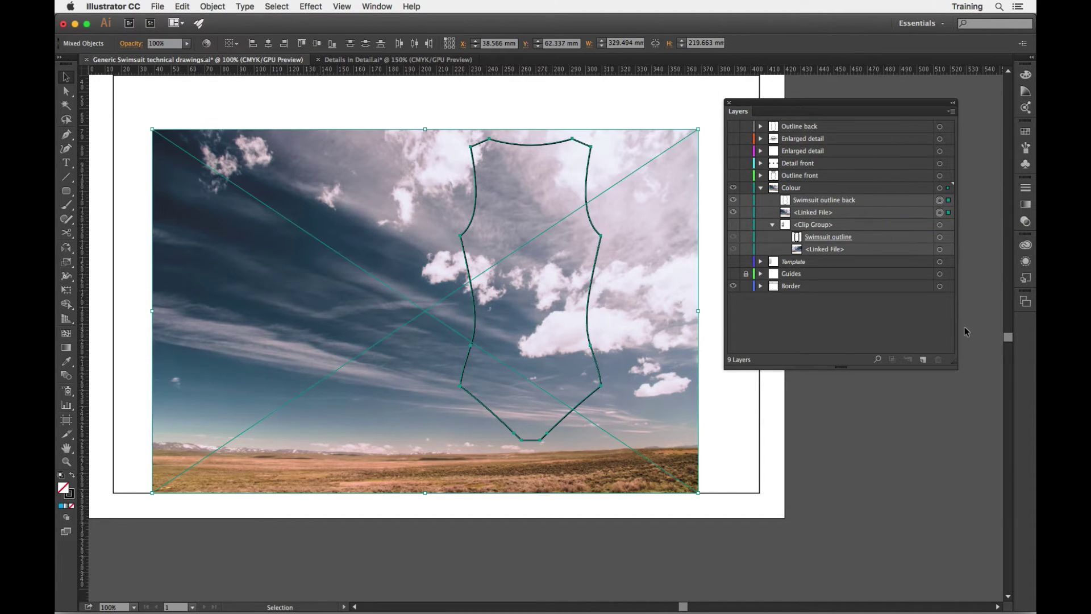
right_click(552, 189)
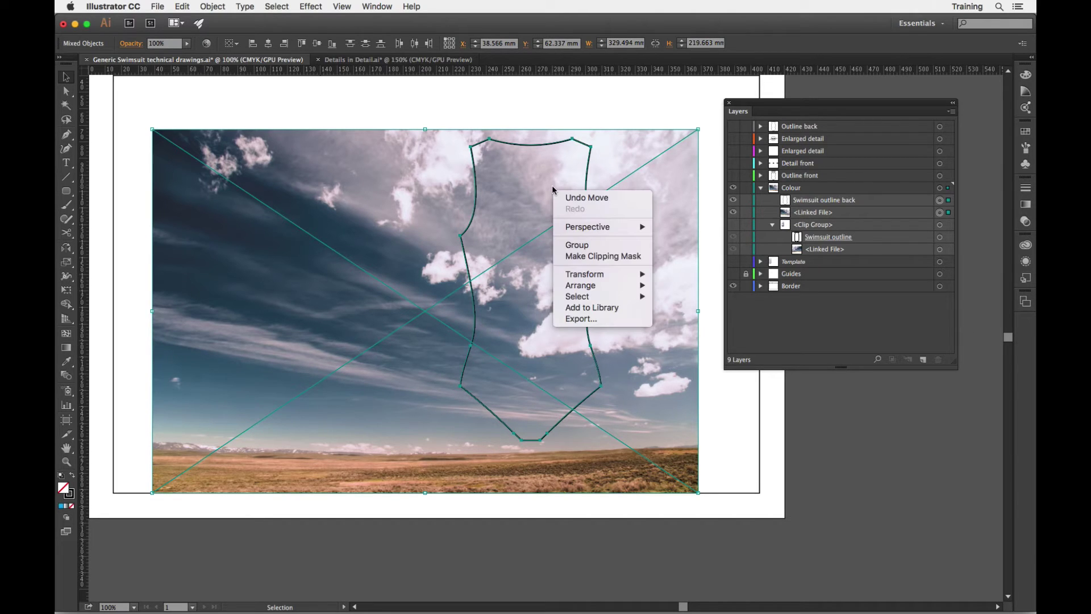
click(637, 256)
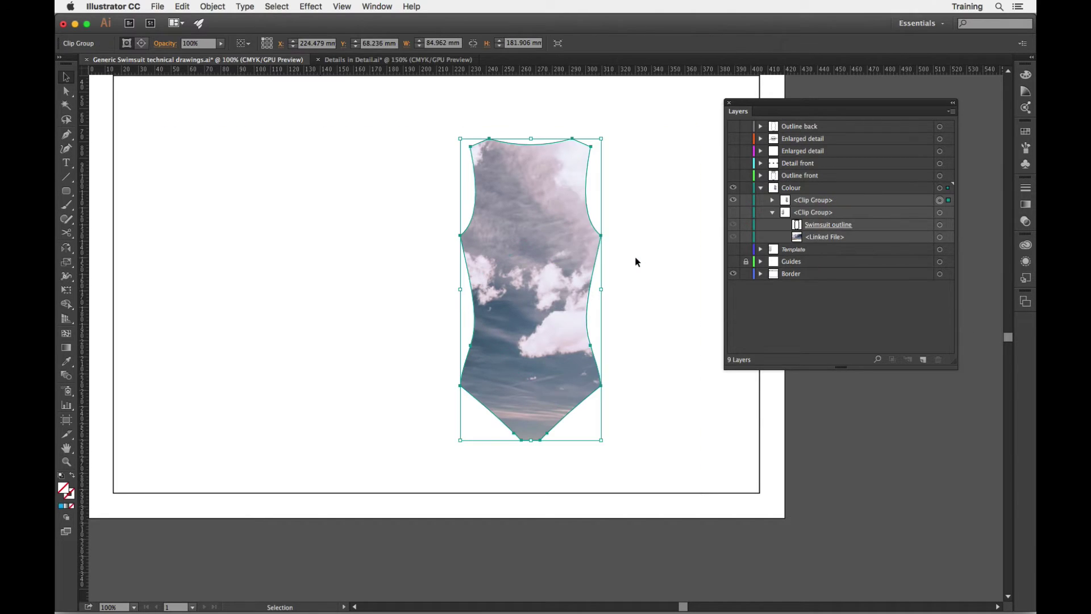
click(719, 272)
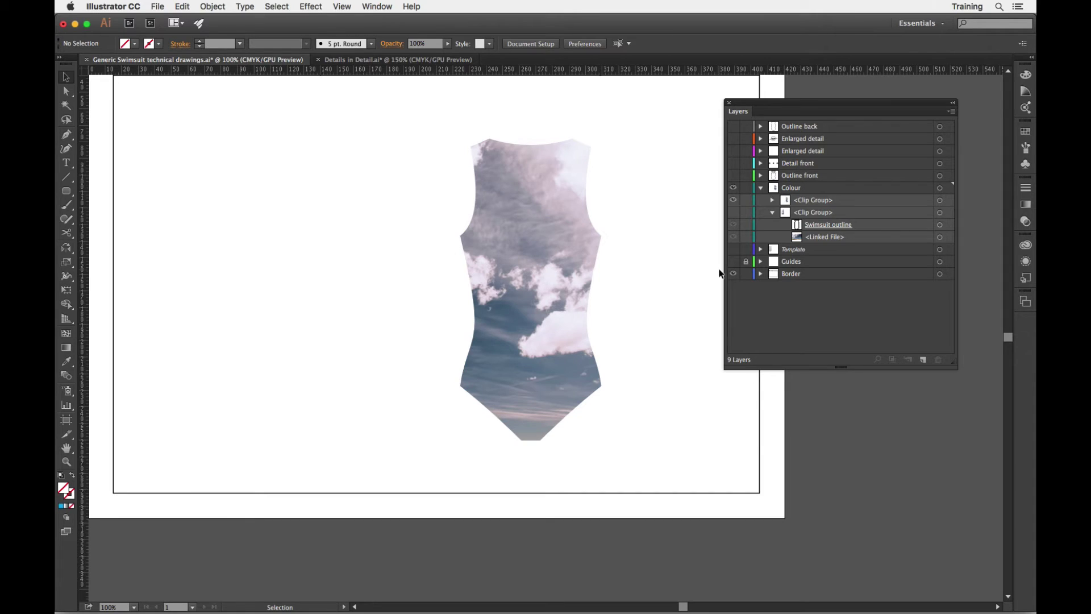
Show the front swimsuit's clip group and the Outline front and Outline back layers.
click(733, 212)
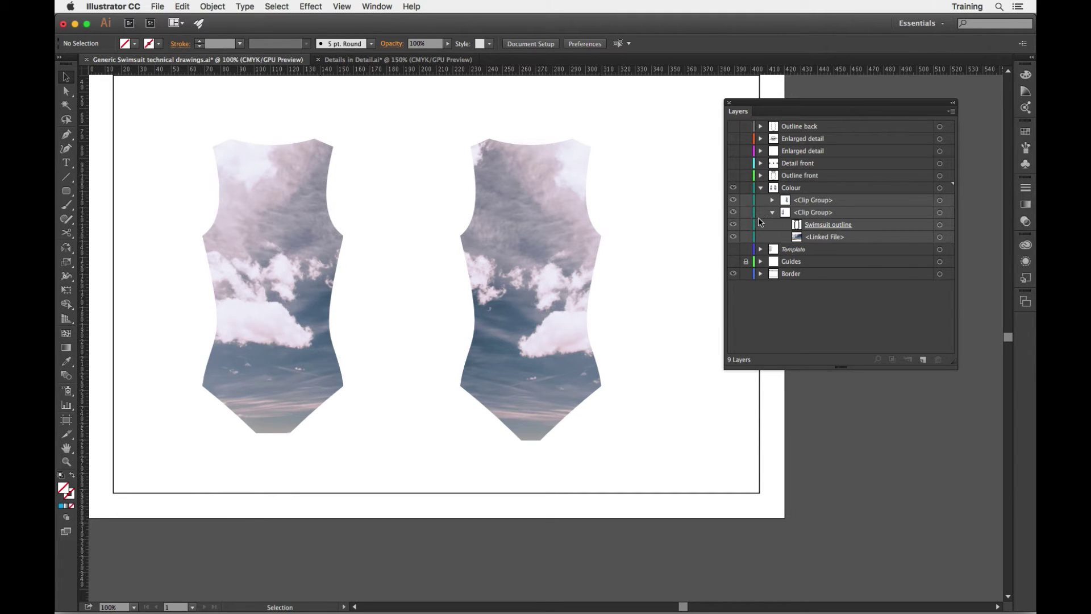
click(733, 176)
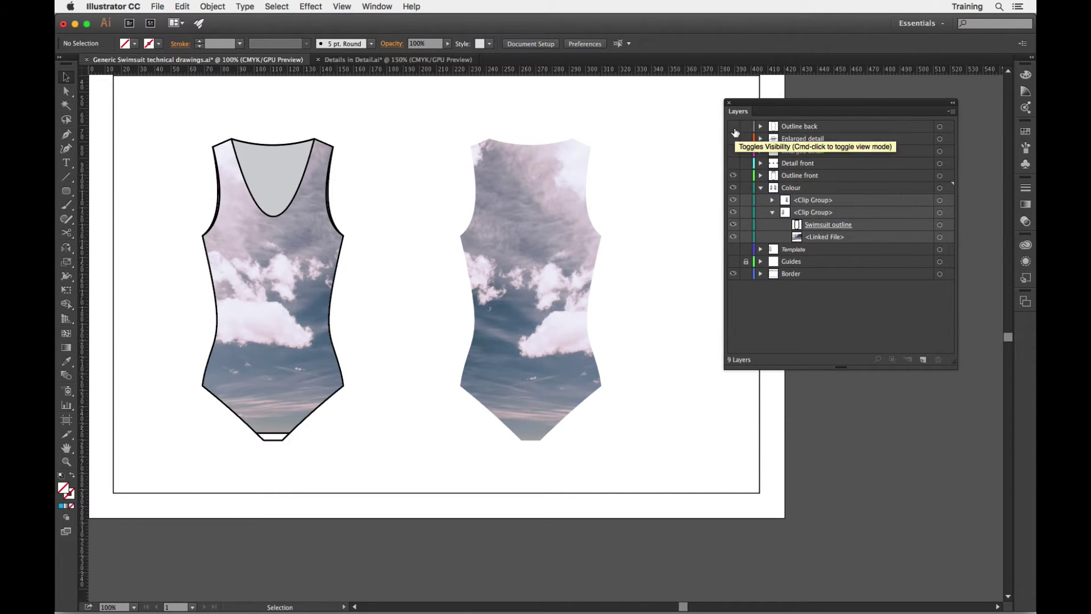
click(733, 126)
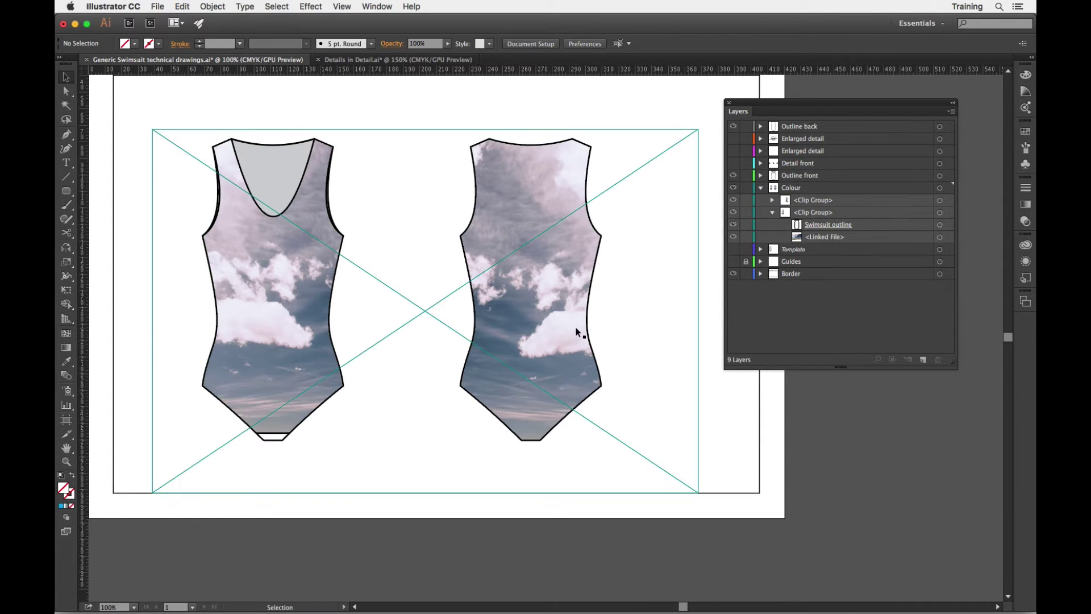
scroll(616, 279, right, 3)
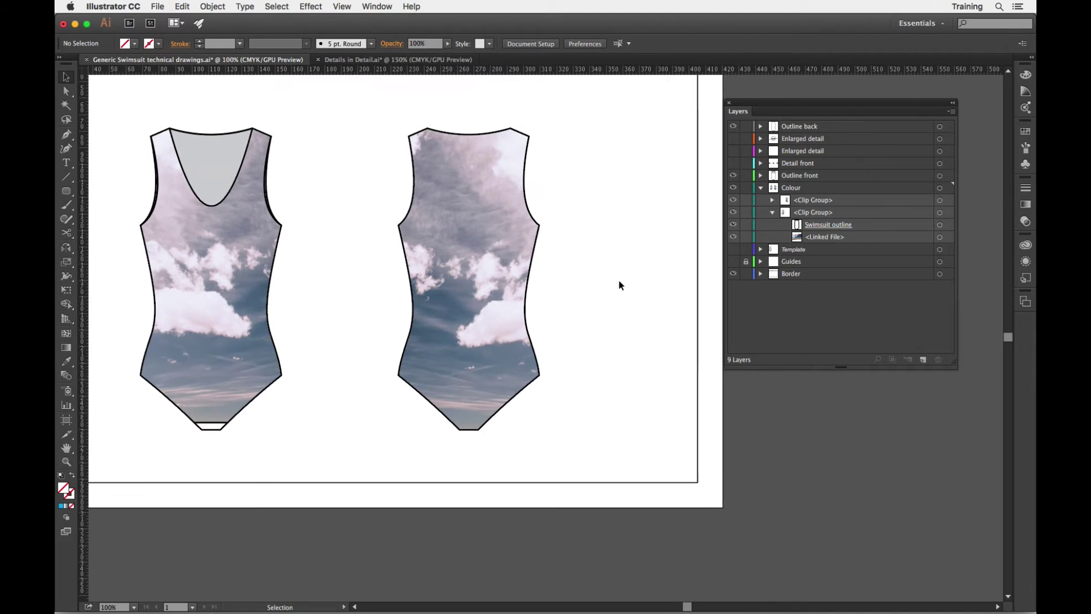
scroll(620, 278, left, 5)
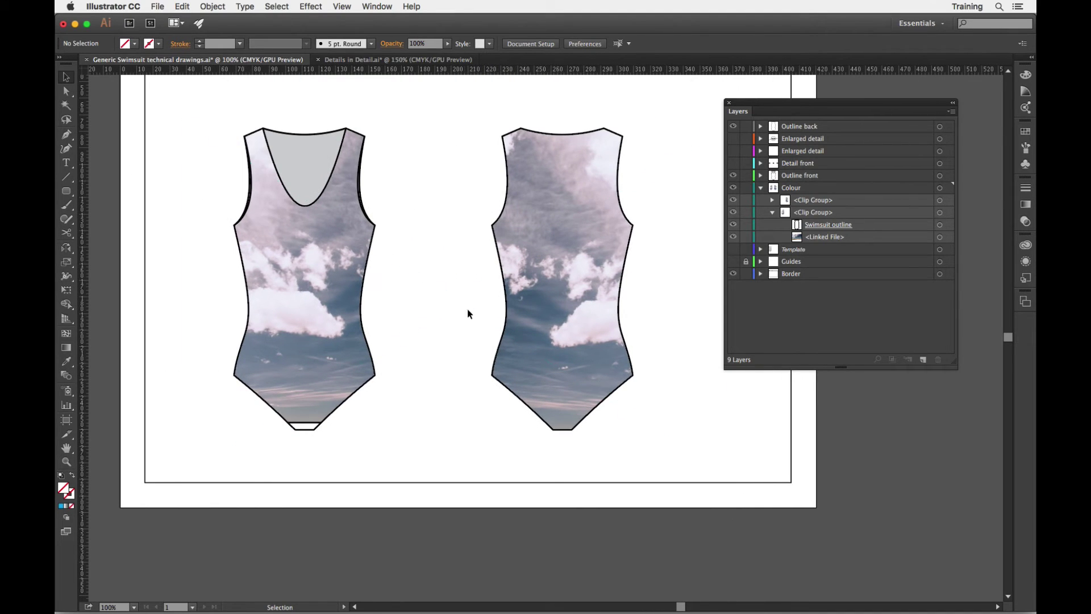
scroll(386, 433, down, 3)
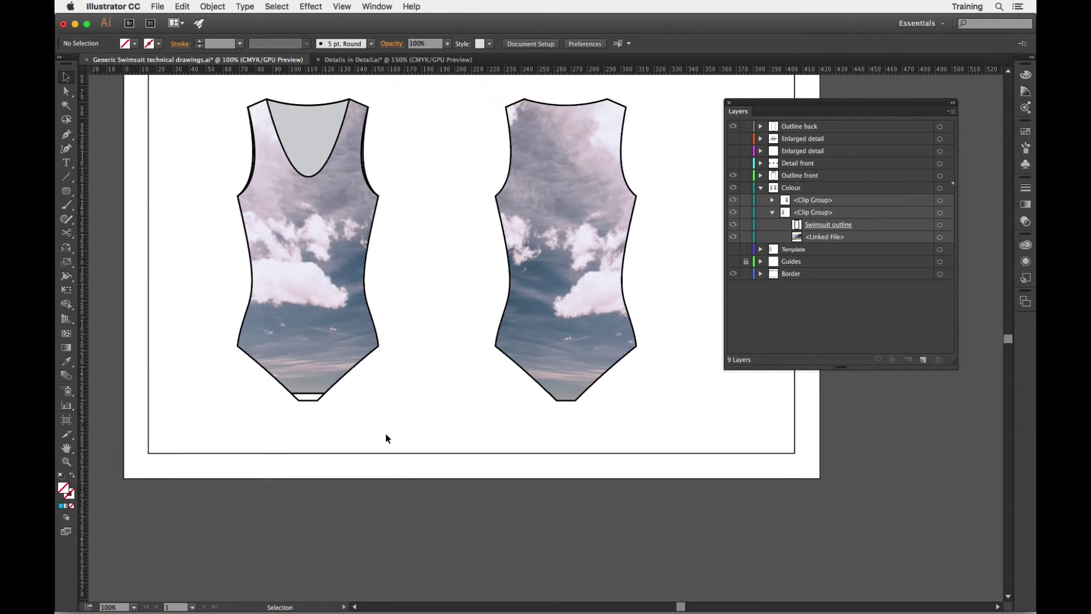
scroll(385, 433, left, 3)
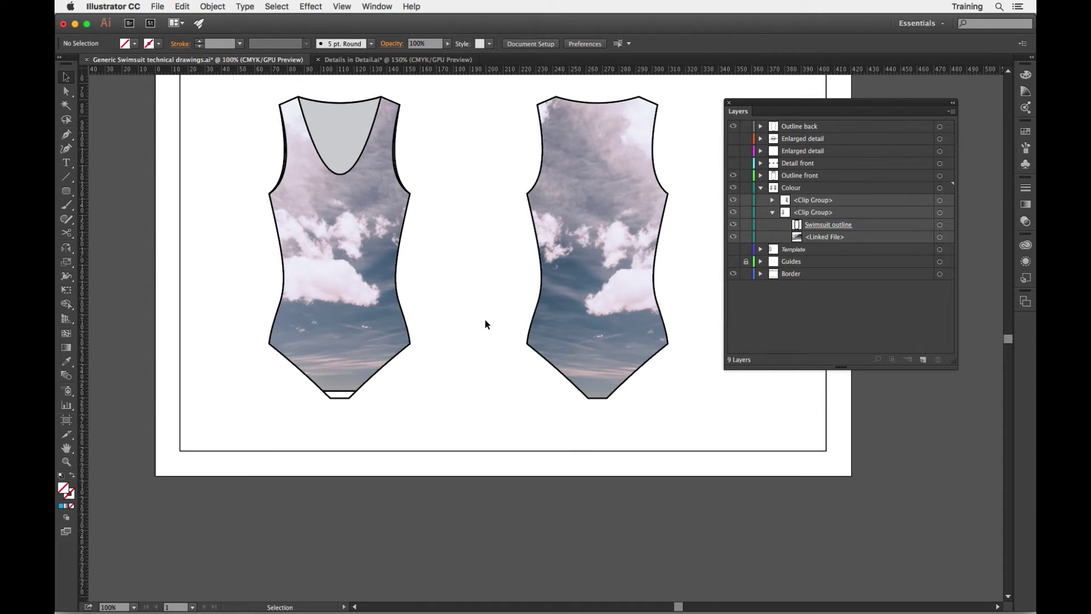
scroll(485, 320, up, 1)
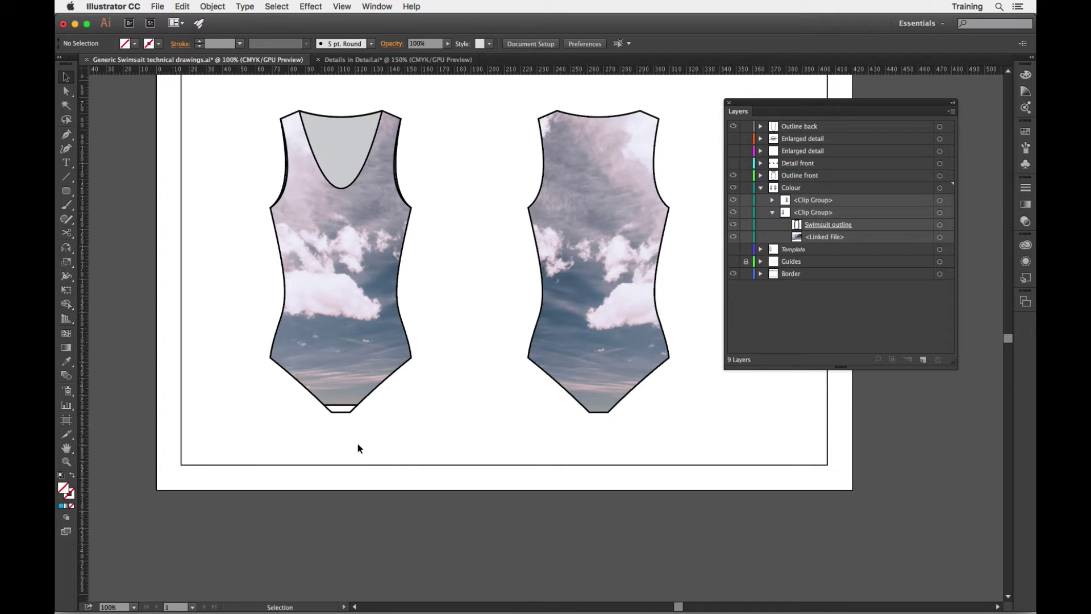
Hide the back swimsuit's clip group and the Outline back layer.
scroll(397, 441, left, 3)
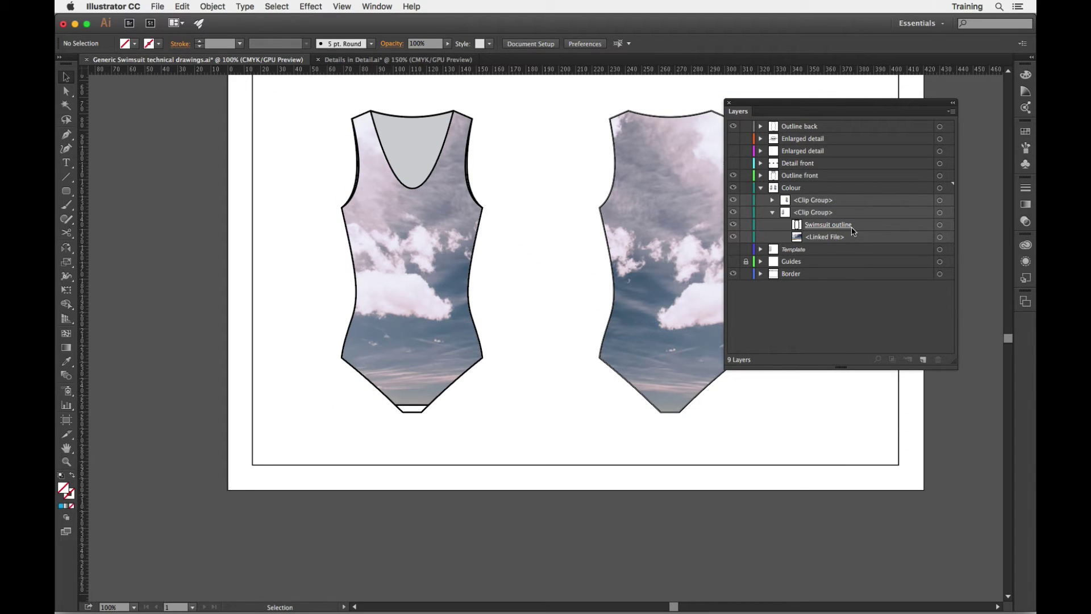
click(733, 200)
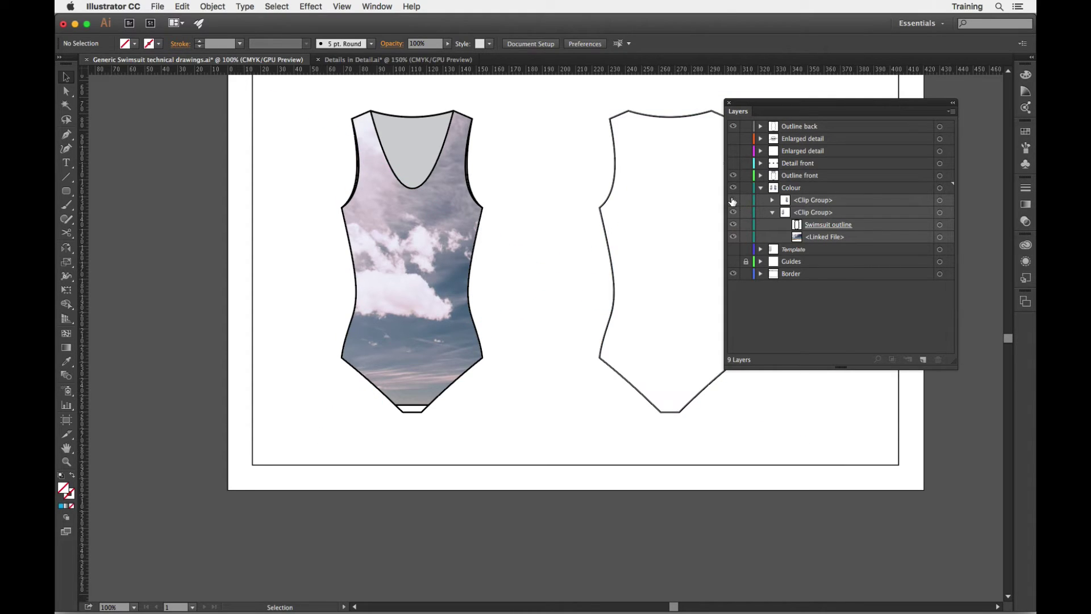
click(733, 126)
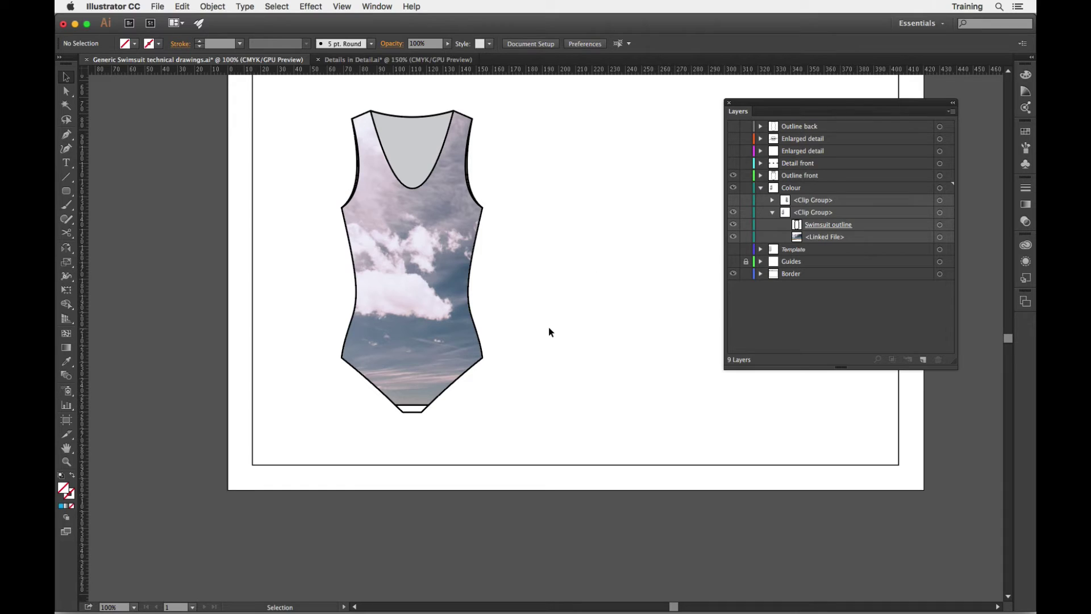
Duplicate the front swimsuit's gusset path onto the Colour layer and hide the Outline front layer.
click(413, 409)
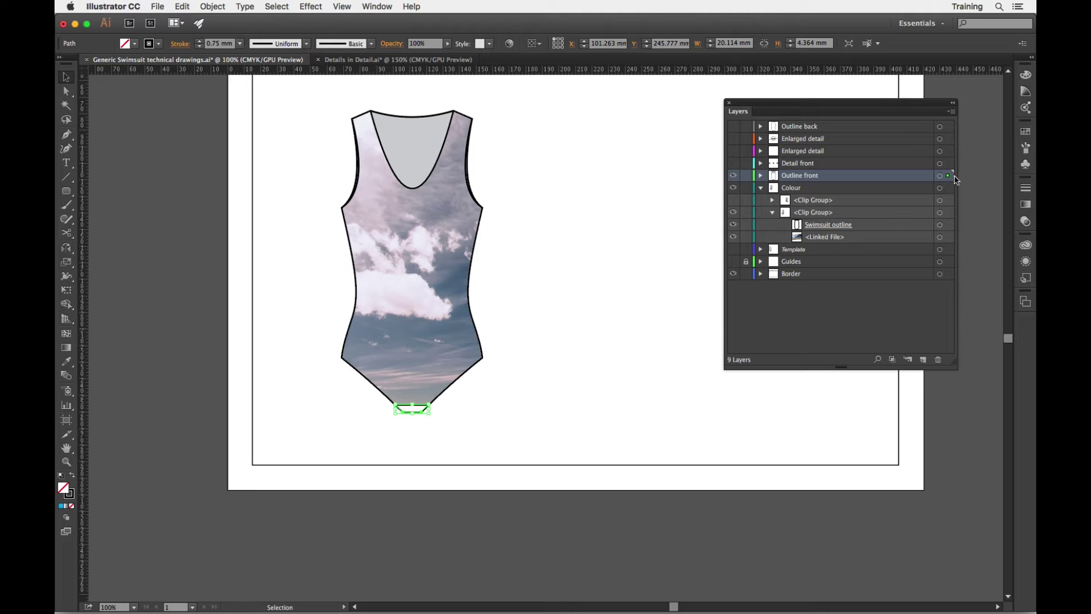
drag(949, 178, 948, 193)
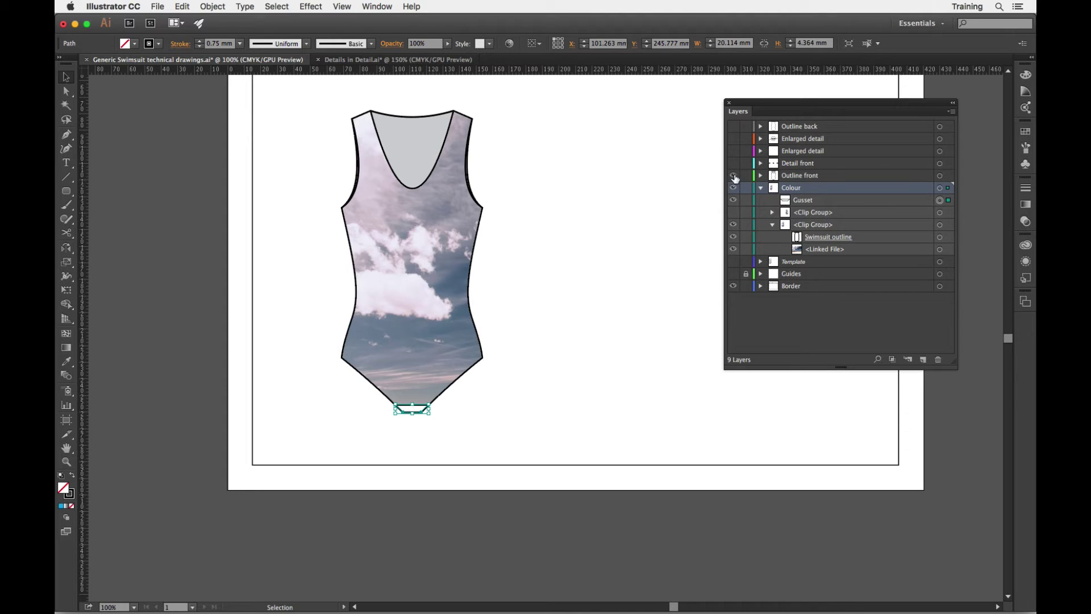
click(733, 176)
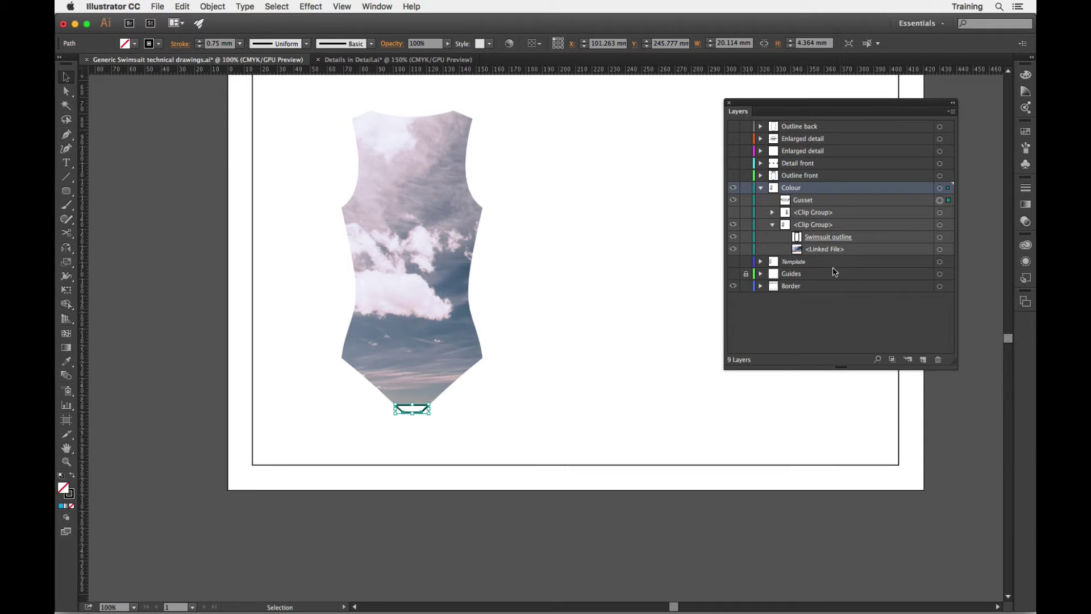
Duplicate the linked image out of the front swimsuit's clip group to the top of the Colour layer, and hide that clip group.
click(388, 264)
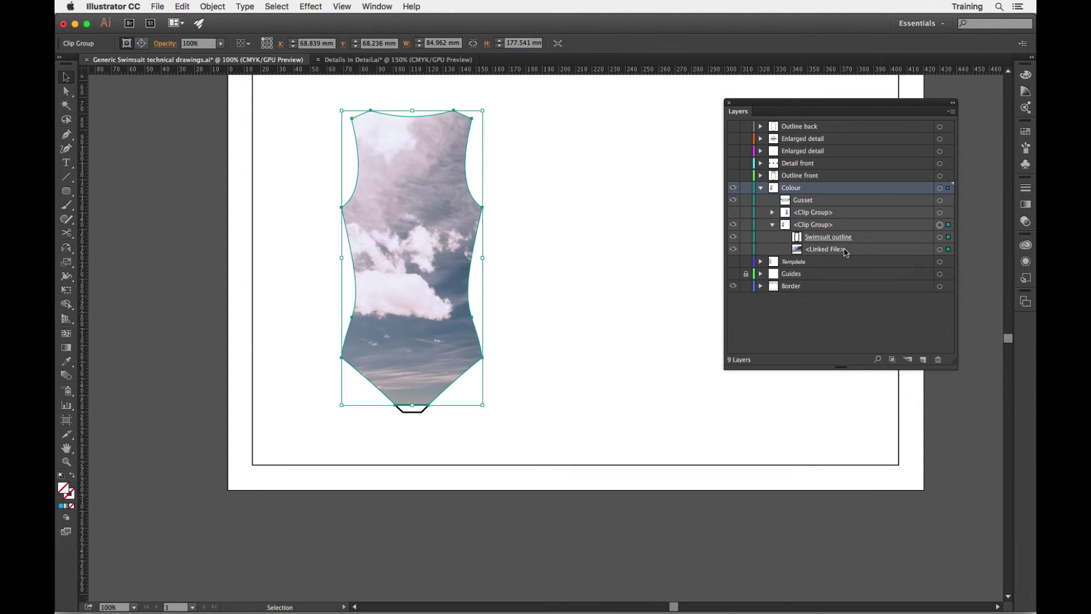
click(939, 251)
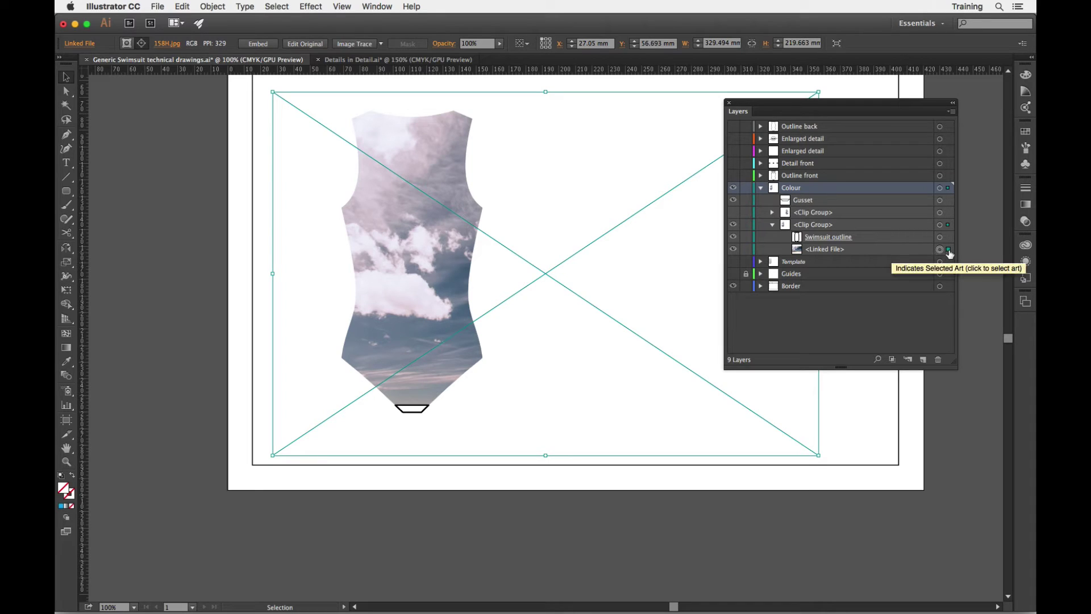
drag(949, 252, 948, 193)
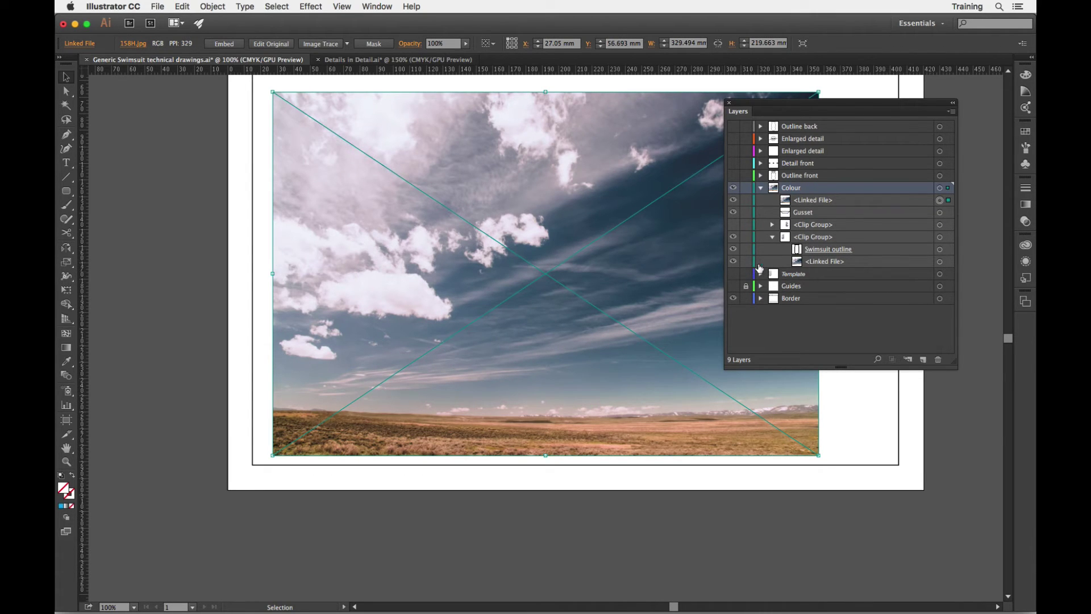
click(734, 237)
Place the duplicated image beneath the Gusset path and move it to about X 23 mm, Y 82 mm.
drag(817, 203, 815, 217)
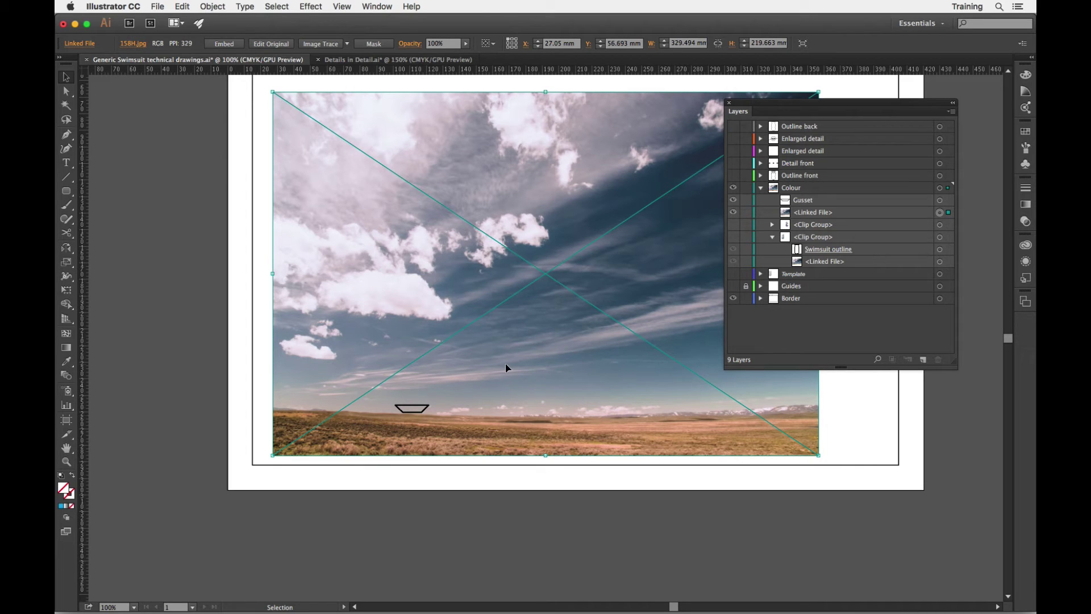
mouse_move(506, 368)
mouse_down()
mouse_move(499, 394)
mouse_move(494, 369)
mouse_up()
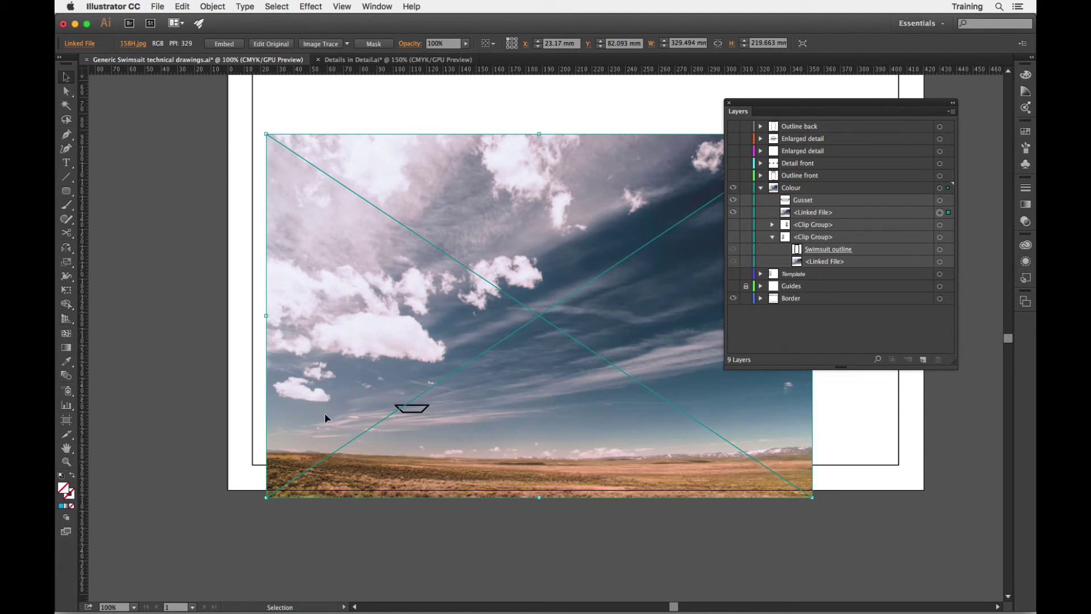
Clip the duplicated image to the Gusset path with a clipping mask and show the back and front swimsuit clip groups again.
shift+click(419, 407)
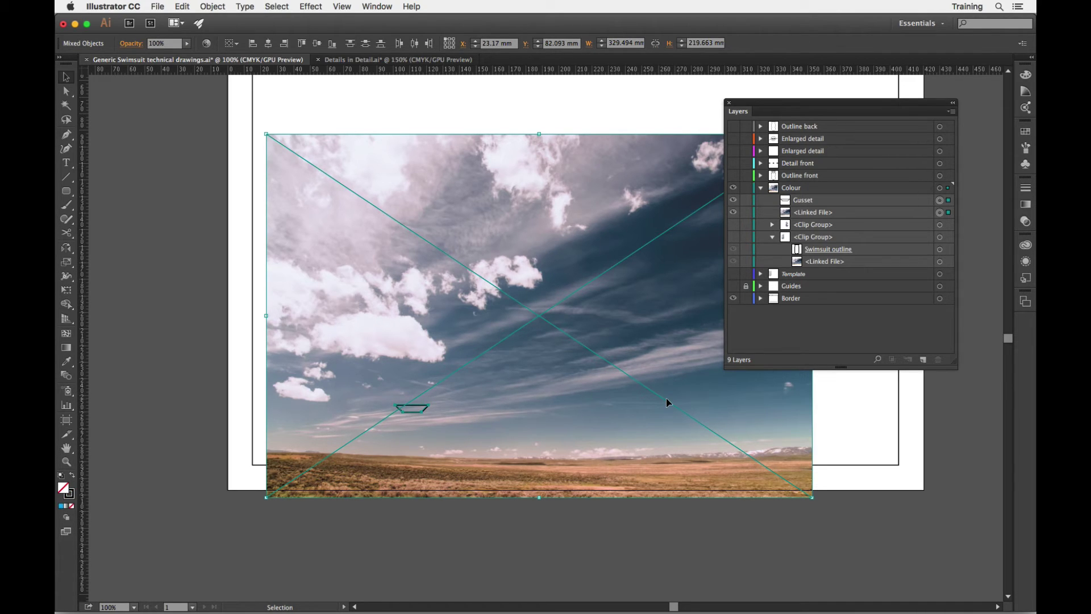
right_click(537, 215)
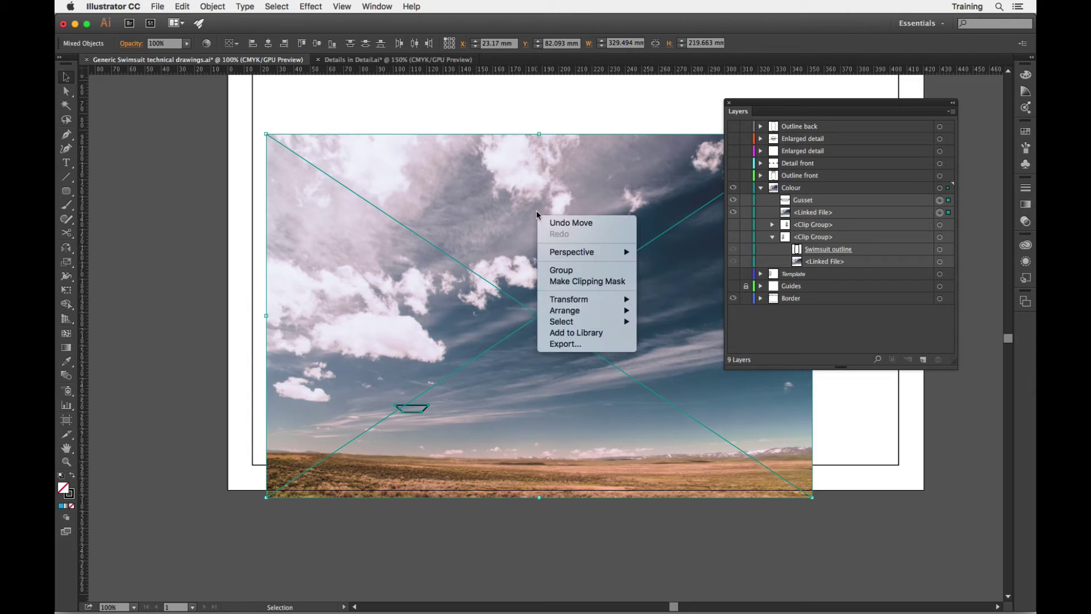
click(584, 281)
click(583, 278)
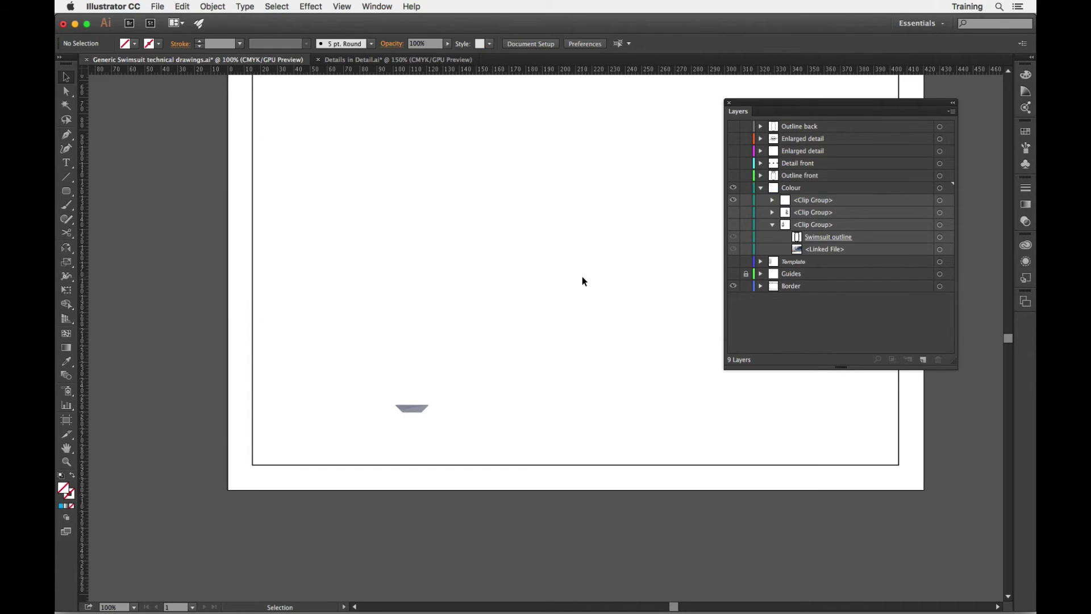
click(734, 213)
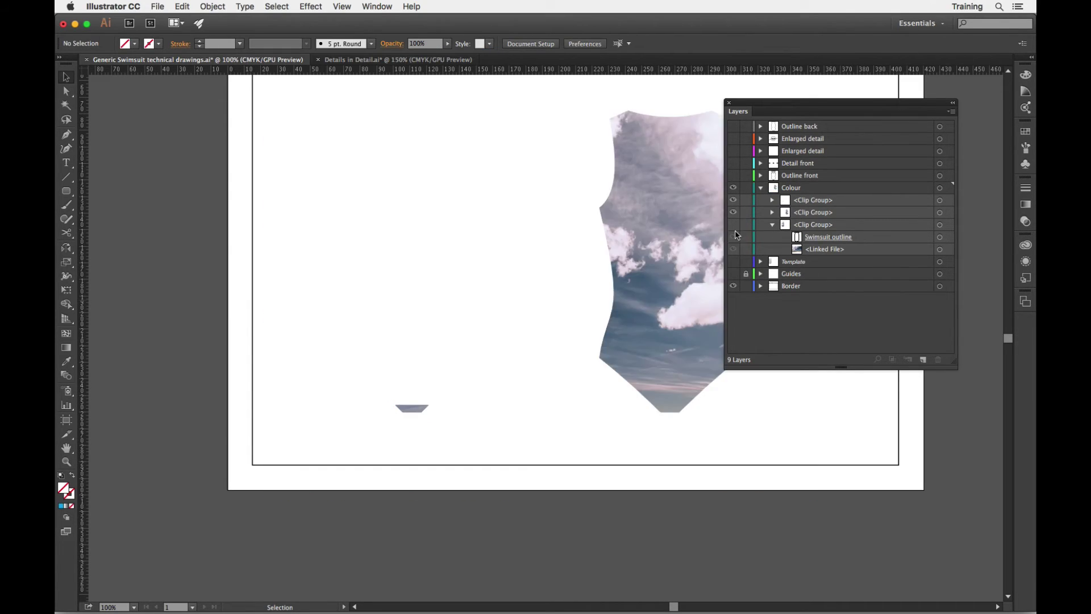
click(734, 224)
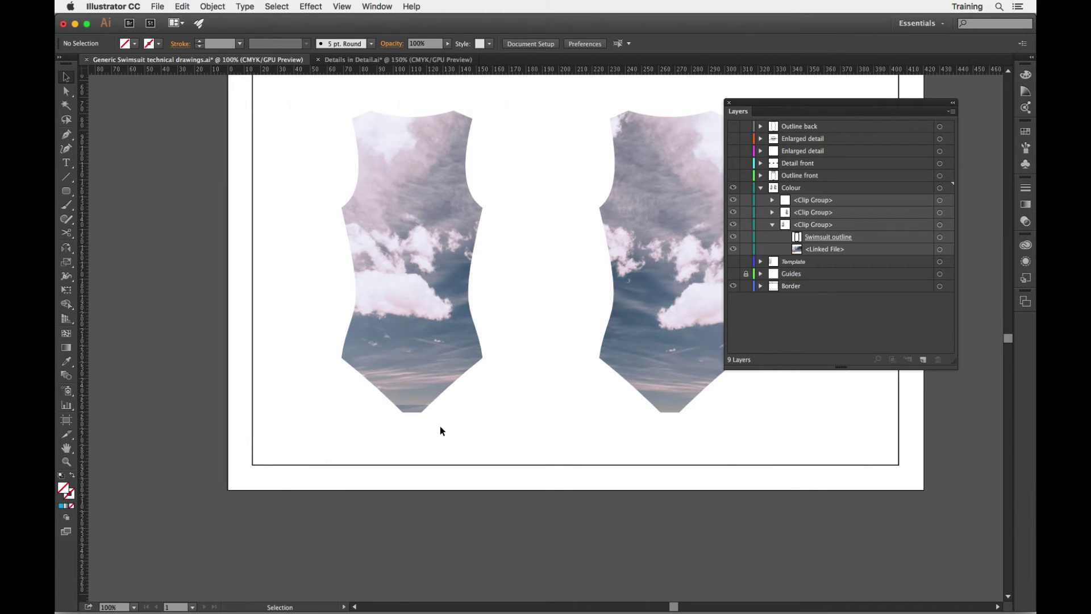
Rotate the linked image inside the gusset's clip group slightly and move it to about X -2 mm, Y 88 mm.
key(z)
drag(422, 418, 561, 483)
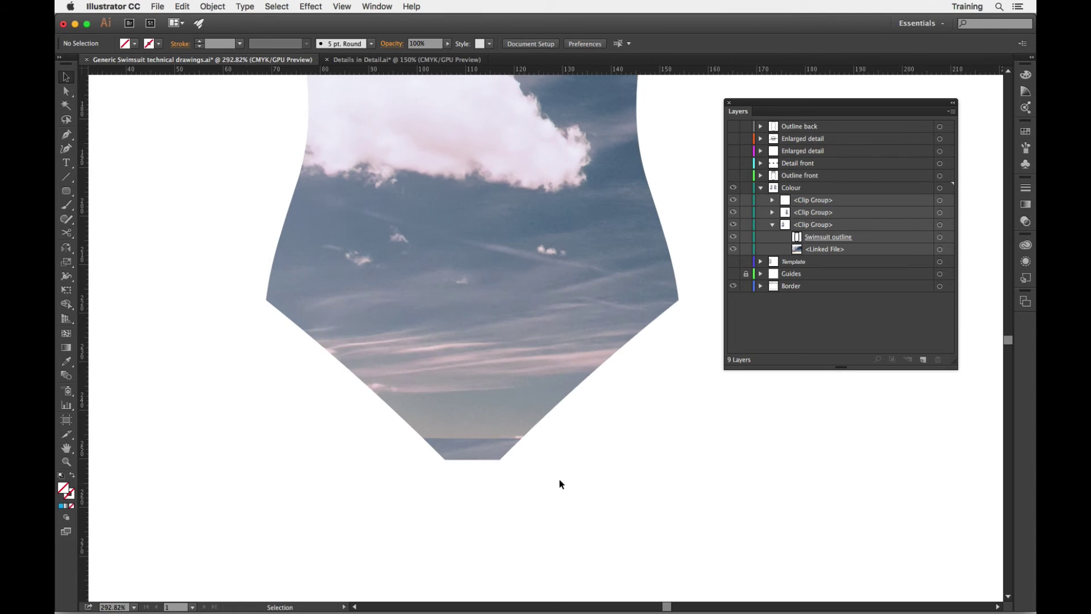
key(v)
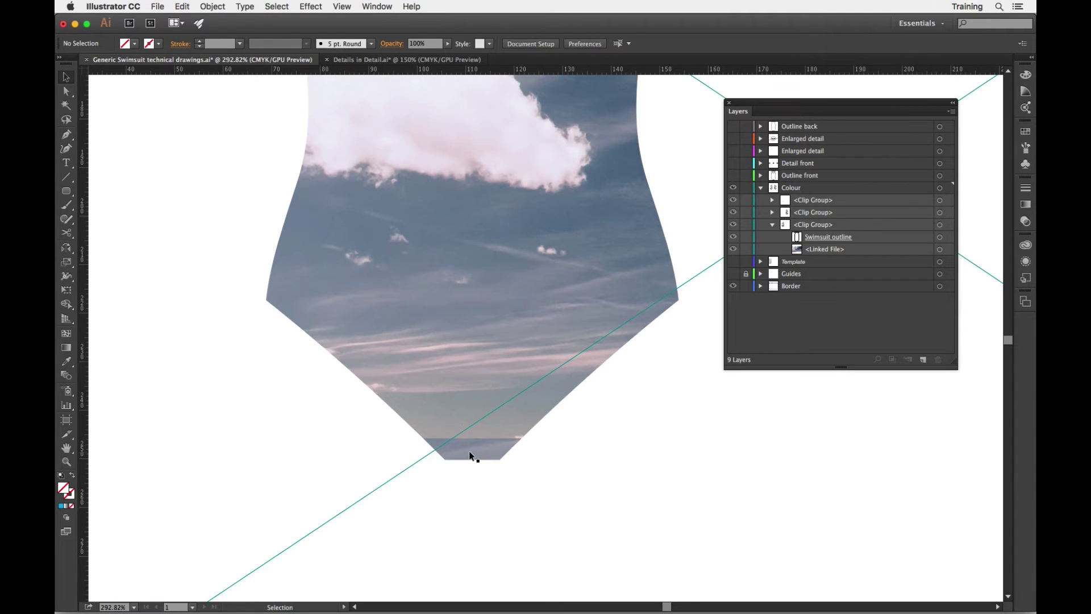
click(471, 455)
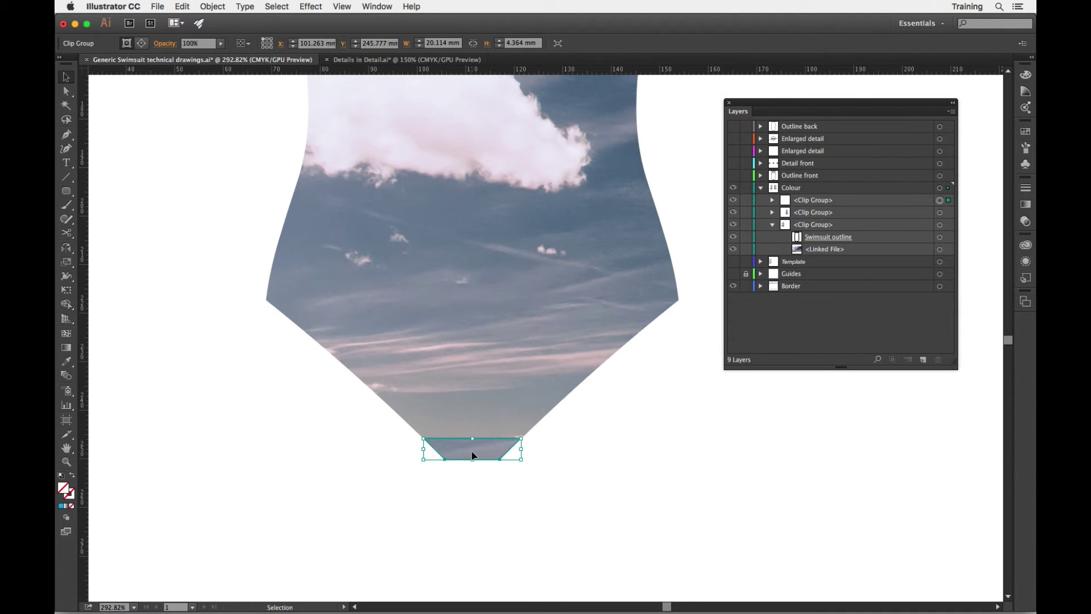
click(773, 201)
click(940, 225)
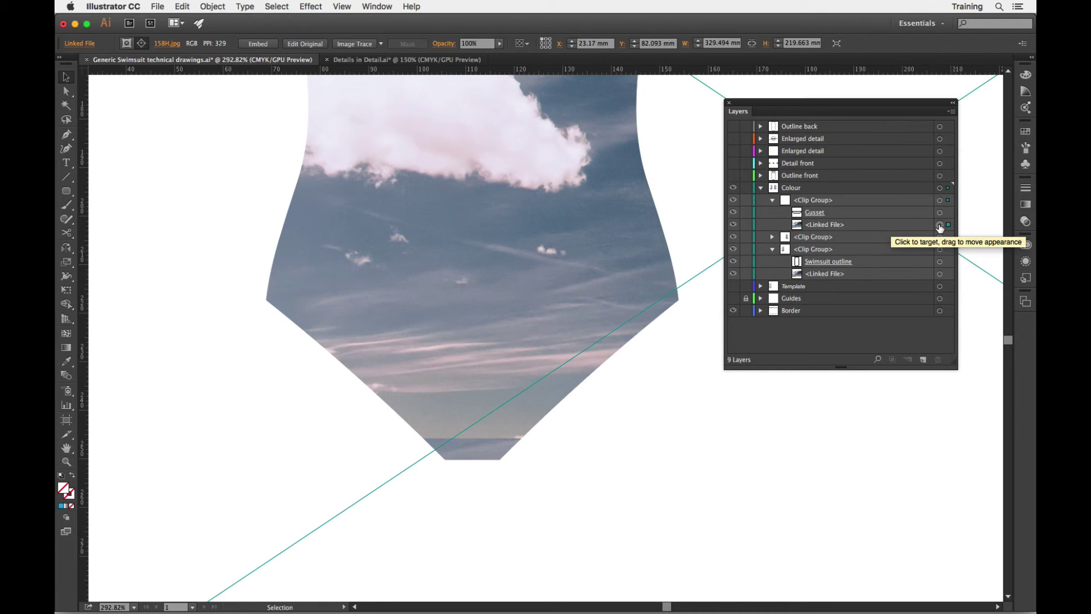
key(super+minus)
key(super+minus)
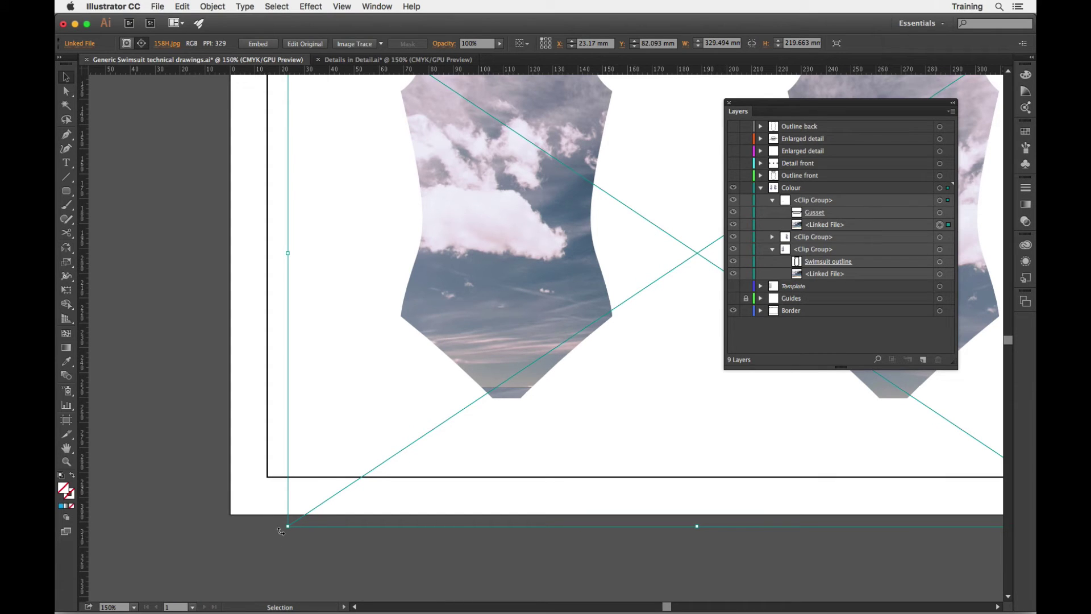
drag(282, 531, 266, 524)
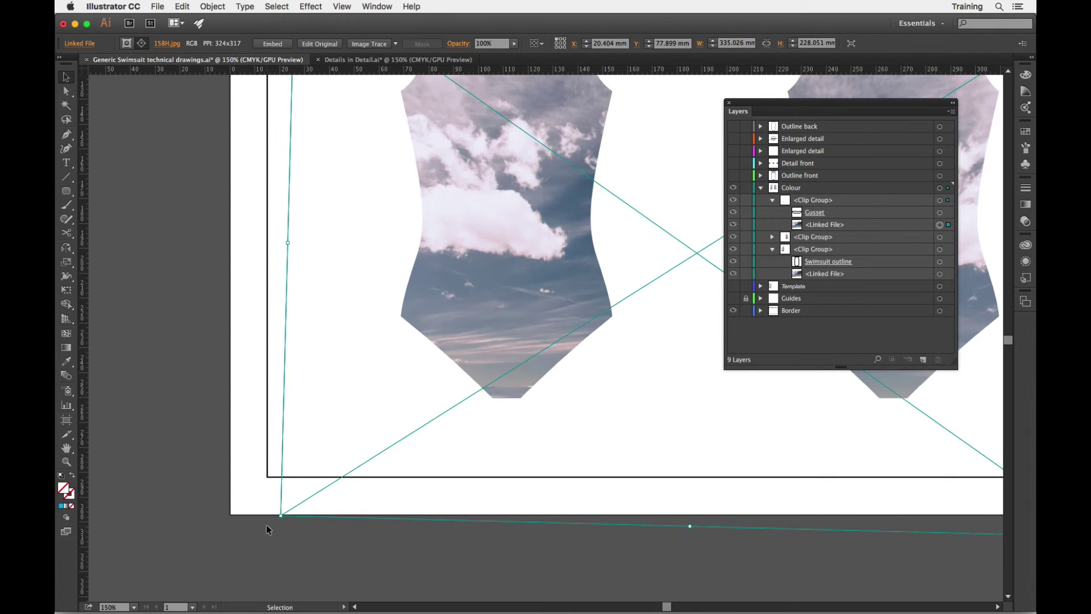
drag(395, 464, 365, 480)
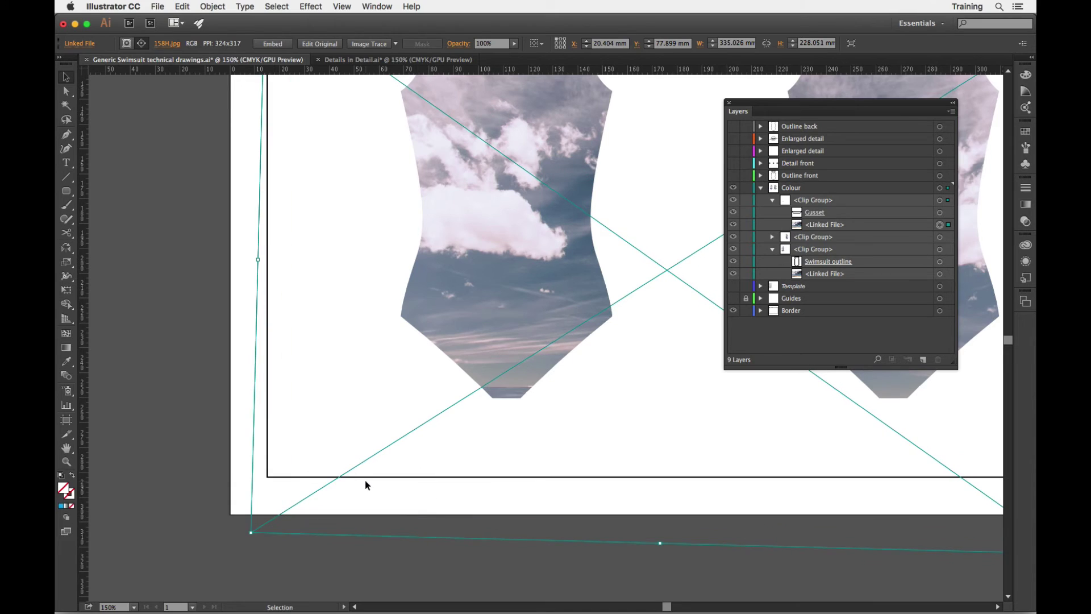
drag(492, 430, 467, 438)
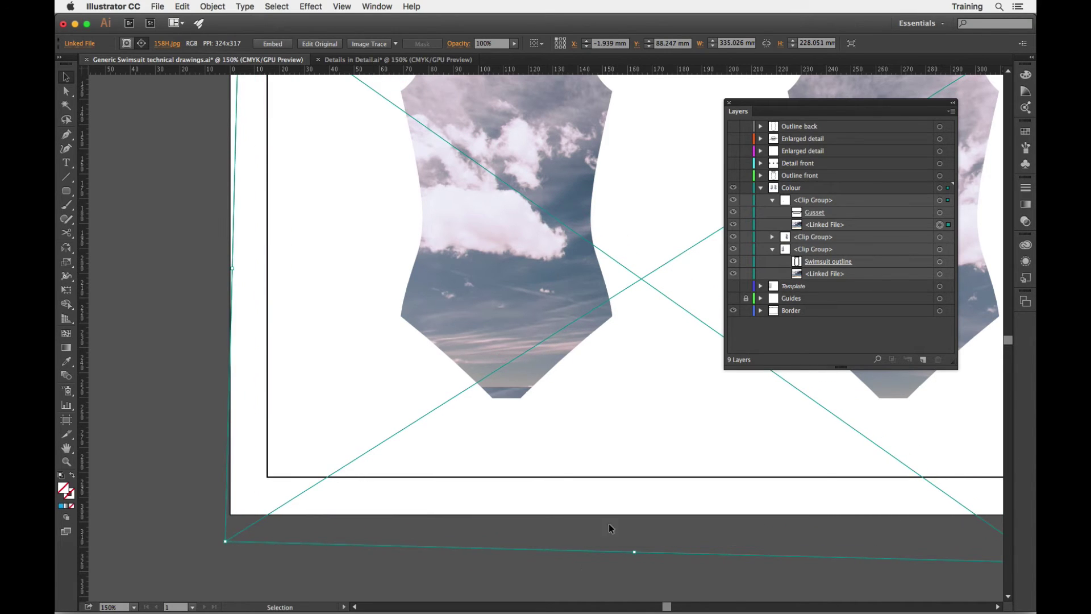
Show the Outline front, Outline back and Detail front layers and deselect the gusset image.
click(733, 175)
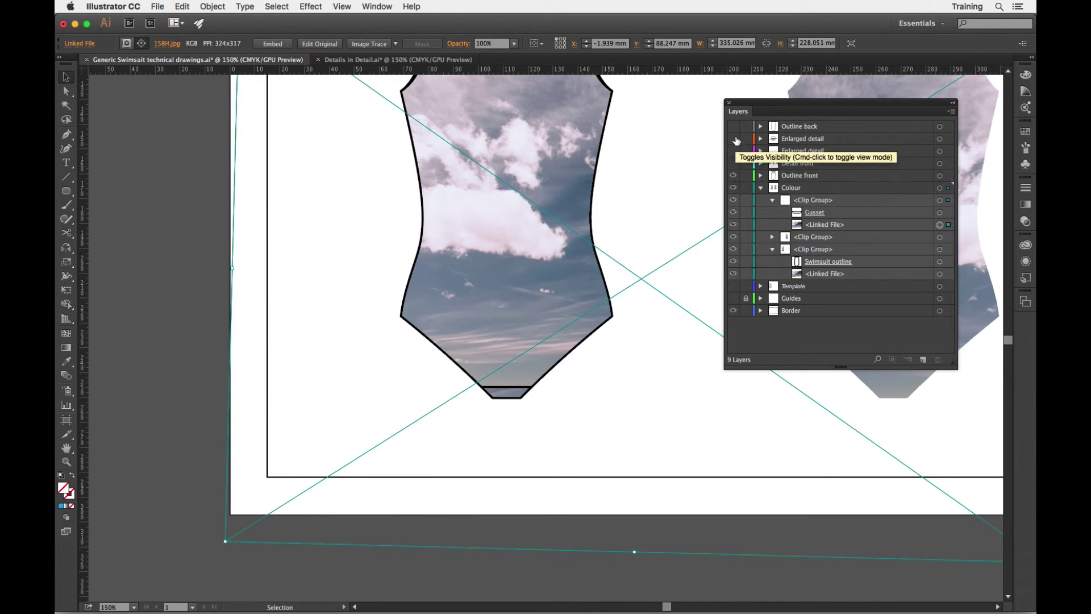
click(733, 126)
click(733, 164)
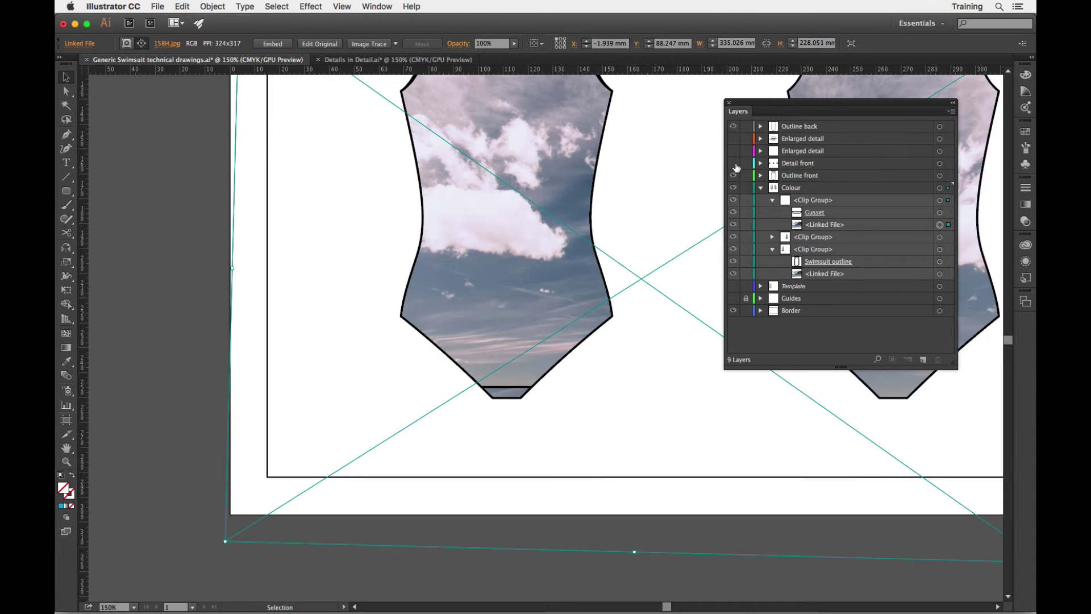
click(151, 303)
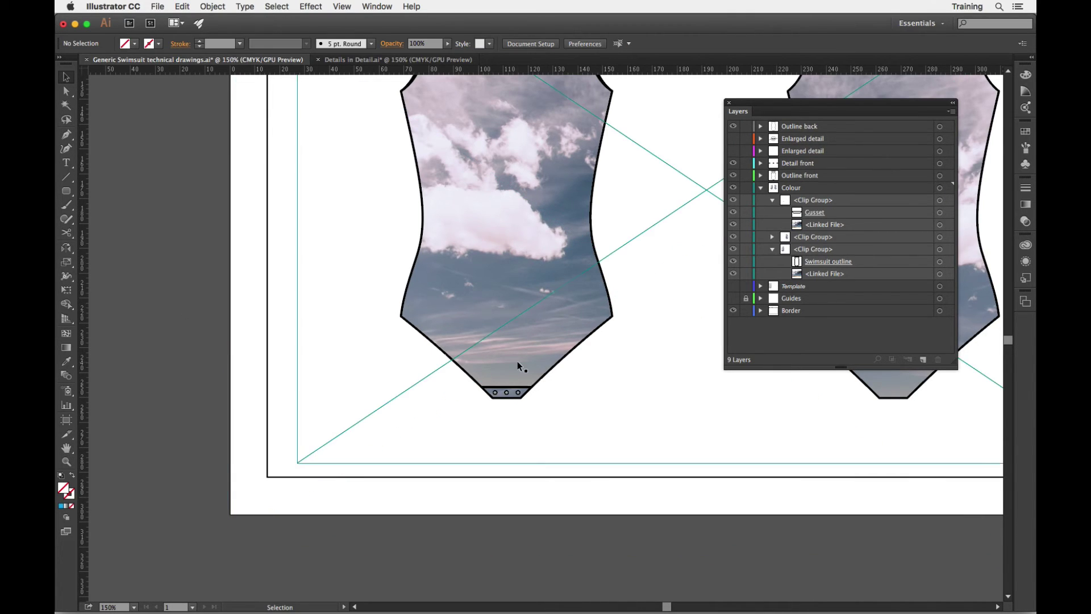
Examine the filled front and back swimsuits and the front gusset on the whole artwork page.
key(super+minus)
key(super+minus)
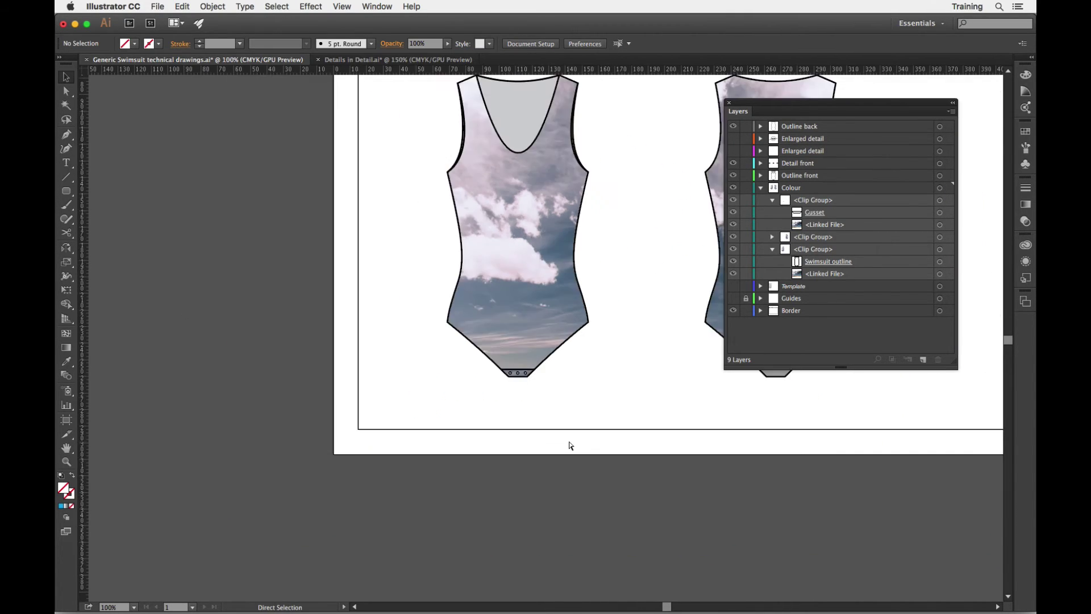
drag(578, 351, 458, 401)
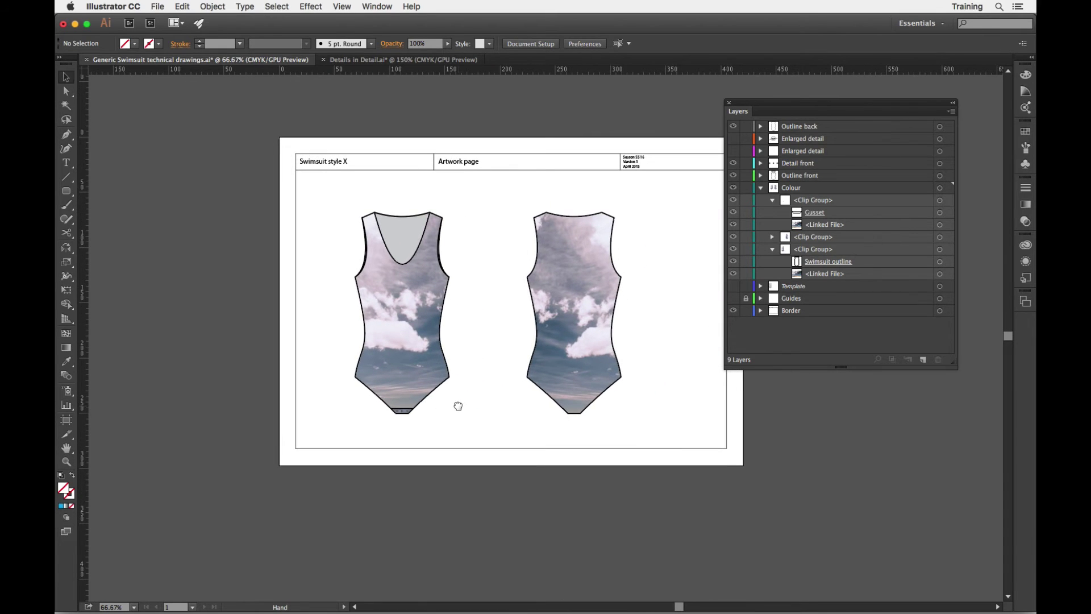
scroll(568, 492, down, 2)
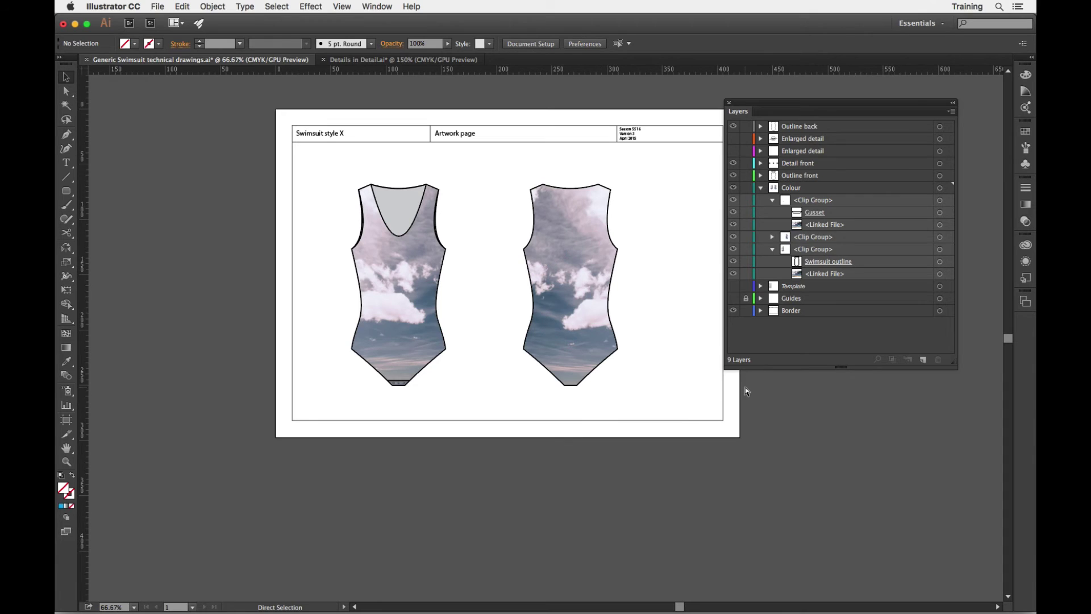
key(super+1)
drag(483, 396, 529, 432)
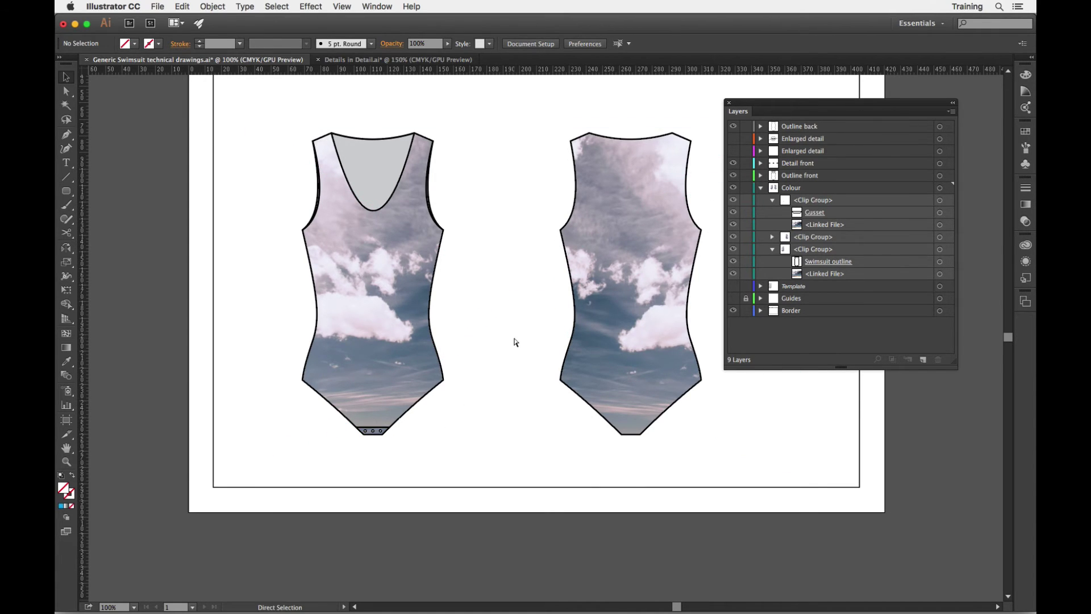
key(super+minus)
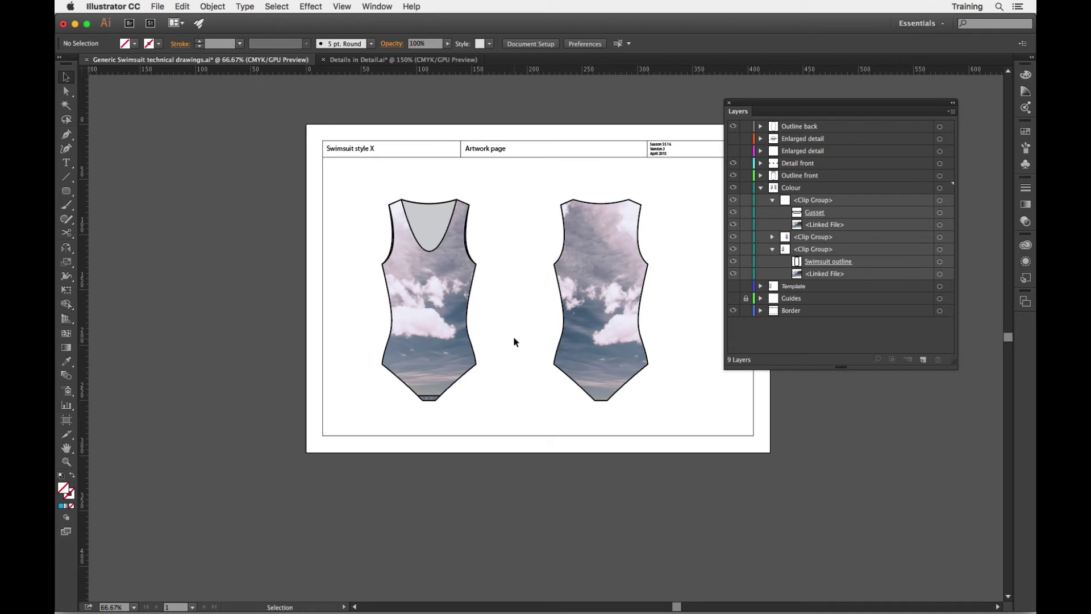
Toggle the Colour layer's visibility to compare the artwork with and without fills, leaving the layer hidden.
click(734, 188)
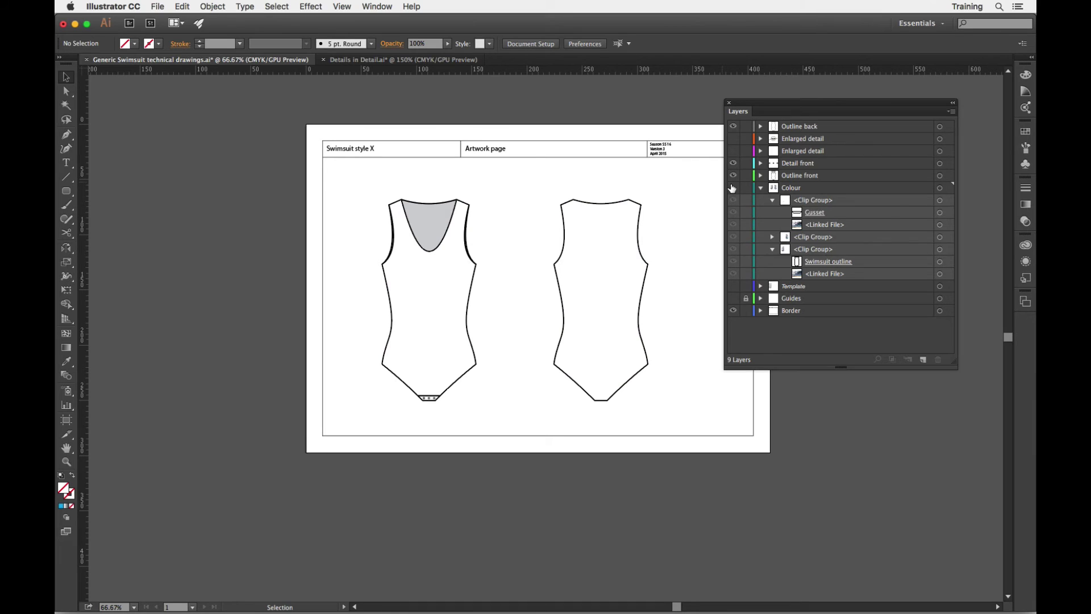
click(733, 188)
click(733, 189)
scroll(601, 277, right, 1)
scroll(602, 278, right, 5)
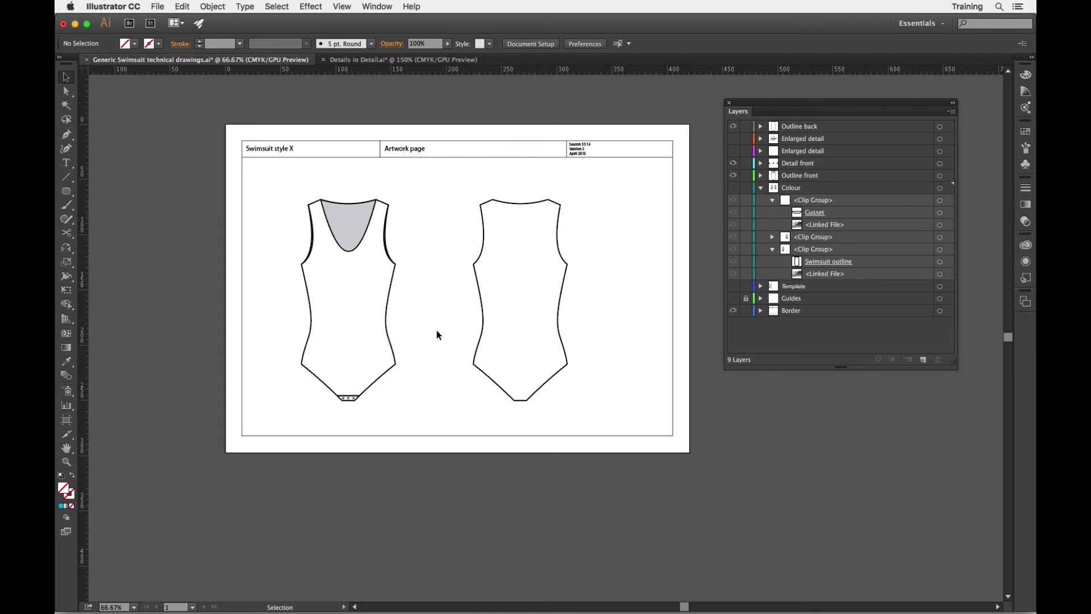
Start saving a copy of the document in the Adobe Illustrator folder with the format Adobe PDF (pdf).
click(157, 8)
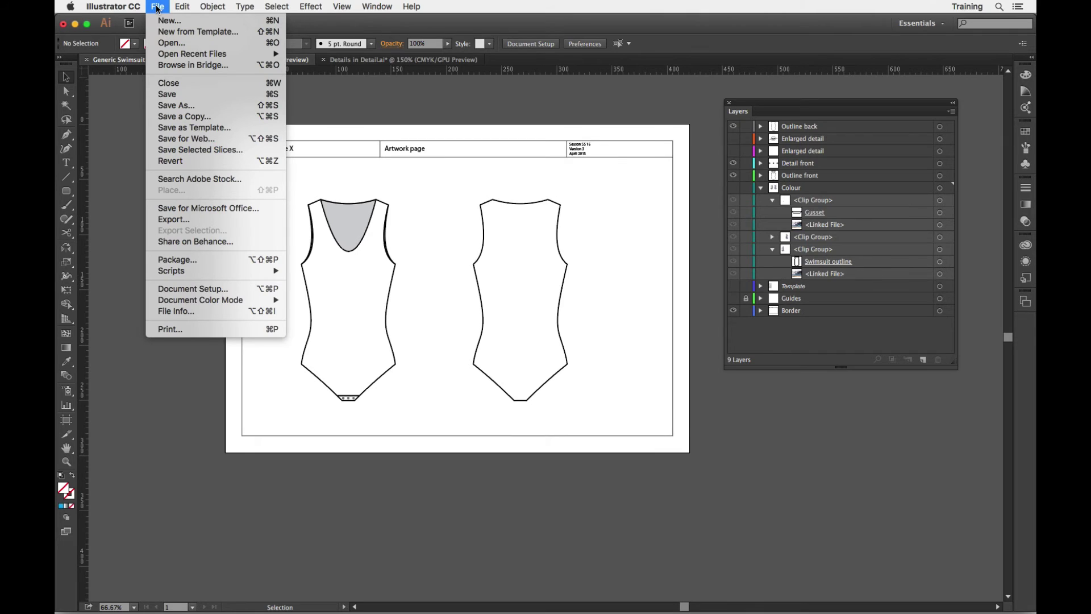
click(160, 118)
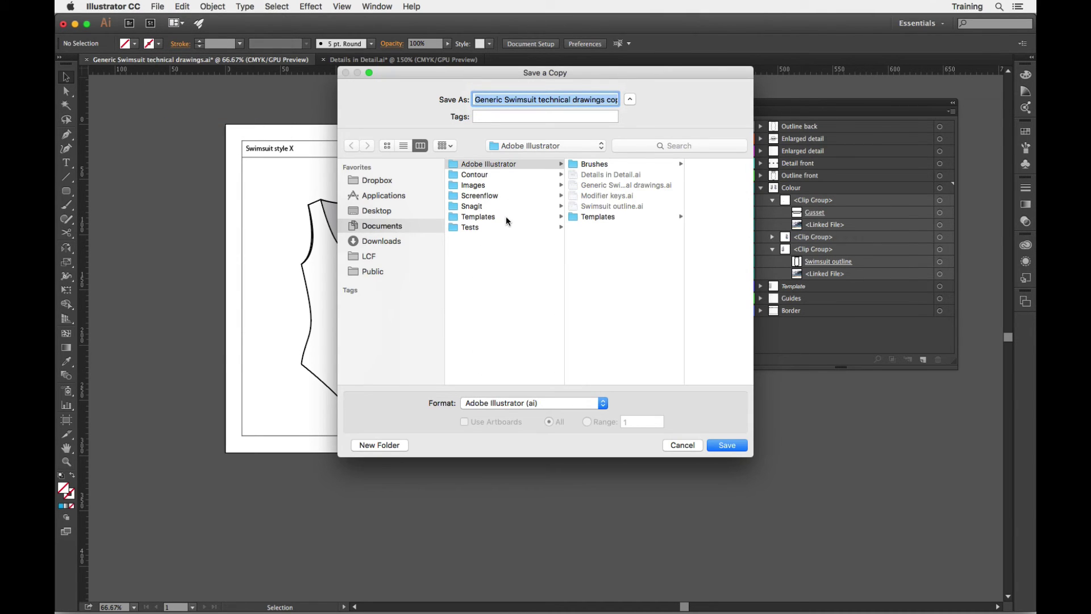
click(503, 263)
click(504, 166)
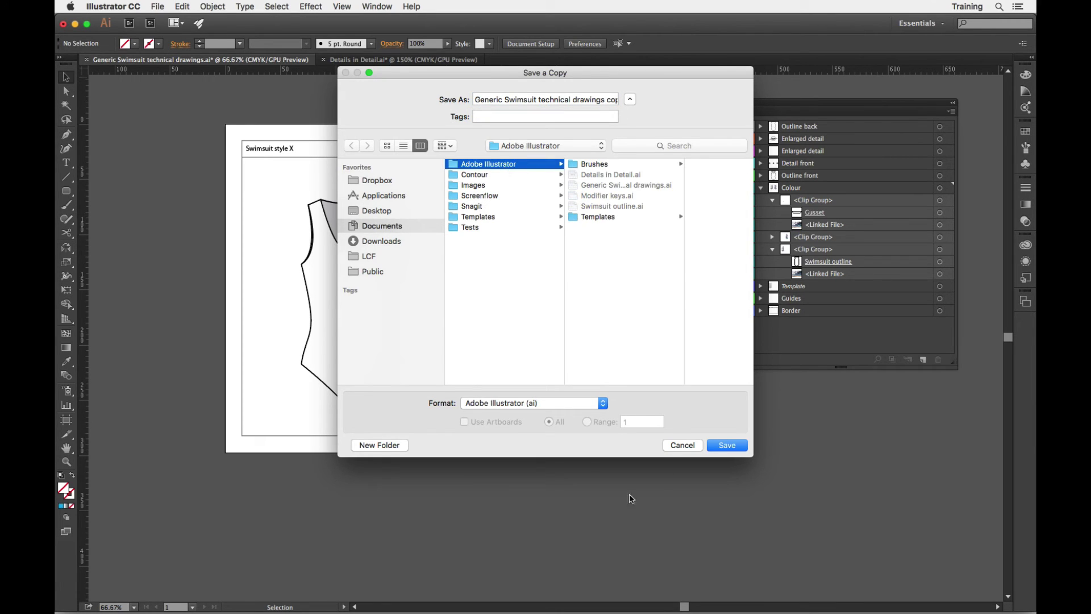
click(554, 402)
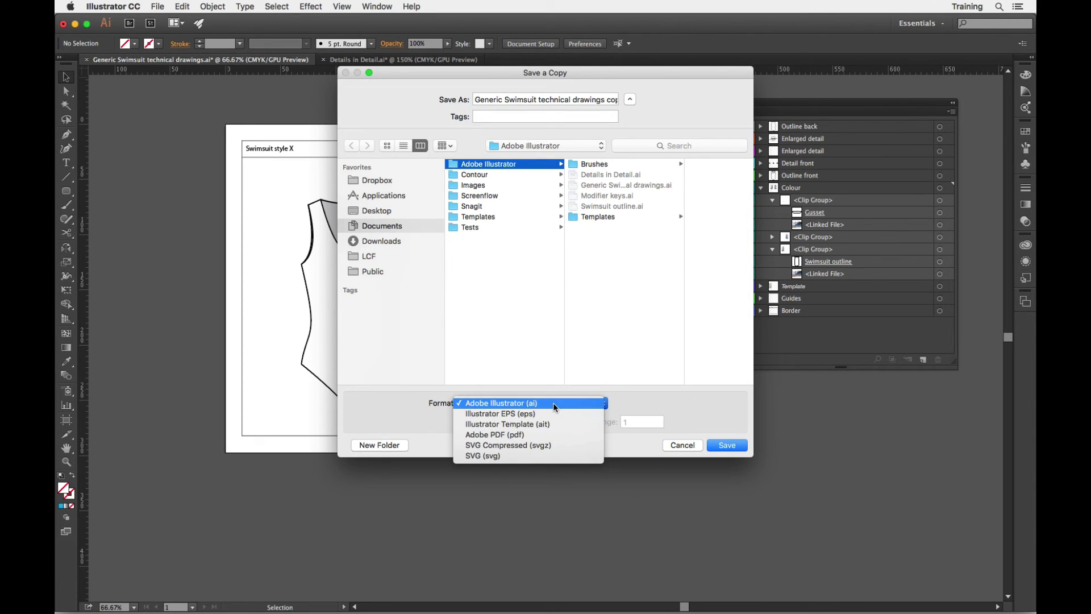
click(554, 435)
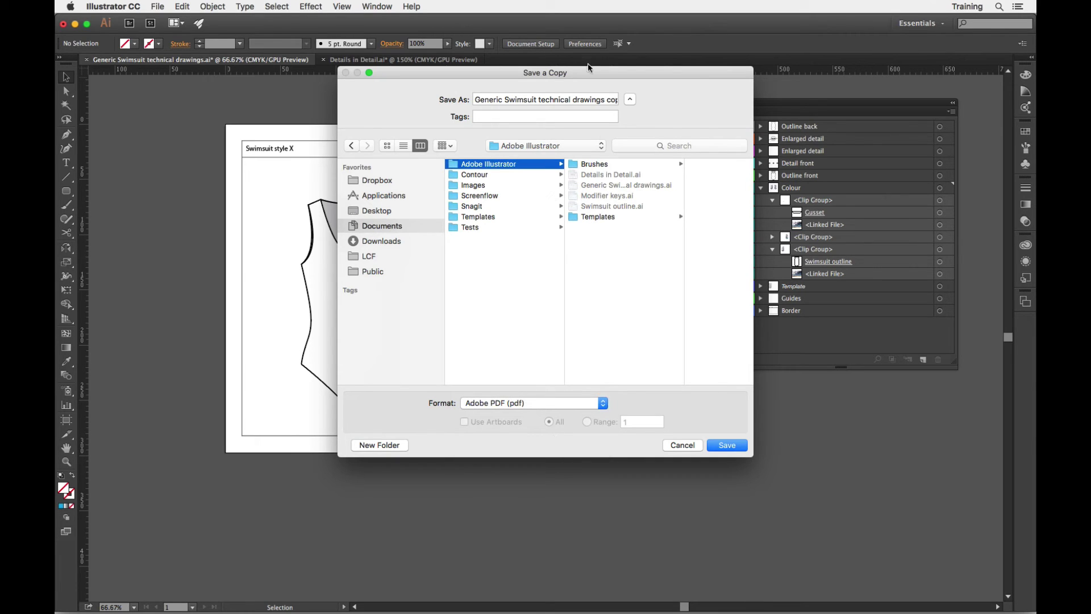
Name the copy "Generic Swimsuit technical drawings artwork.pdf" and continue to the PDF settings.
mouse_move(608, 100)
mouse_down()
mouse_move(631, 98)
mouse_move(597, 103)
mouse_up()
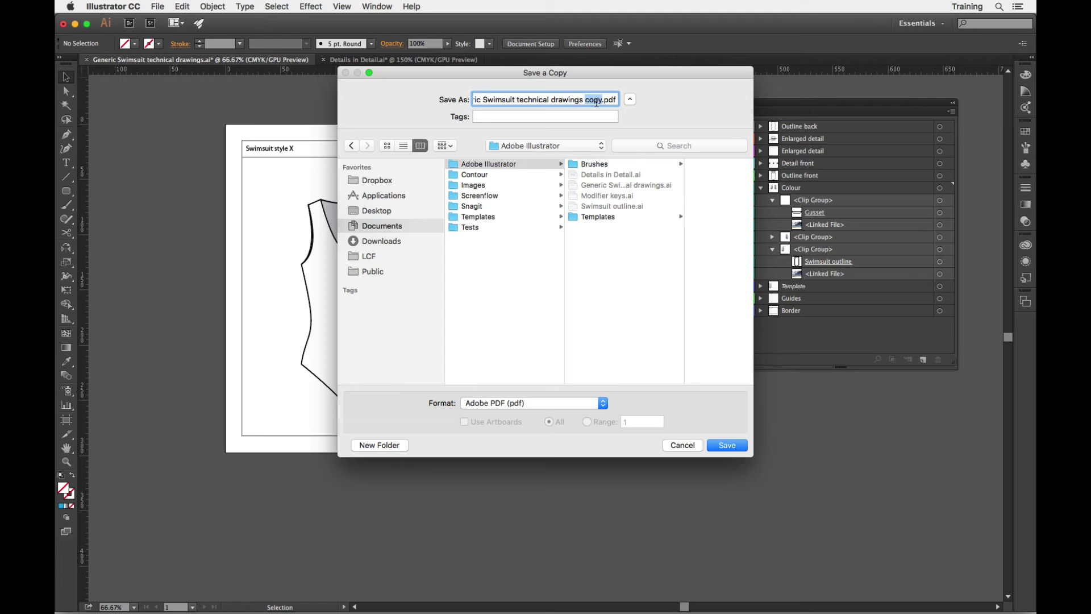
key(BackSpace)
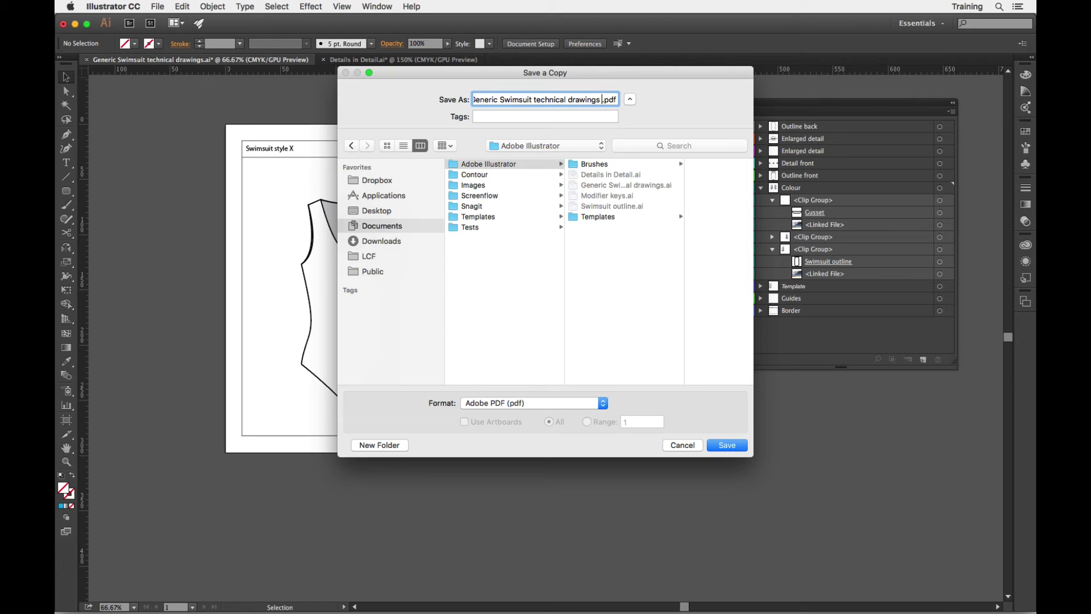
text(artwork)
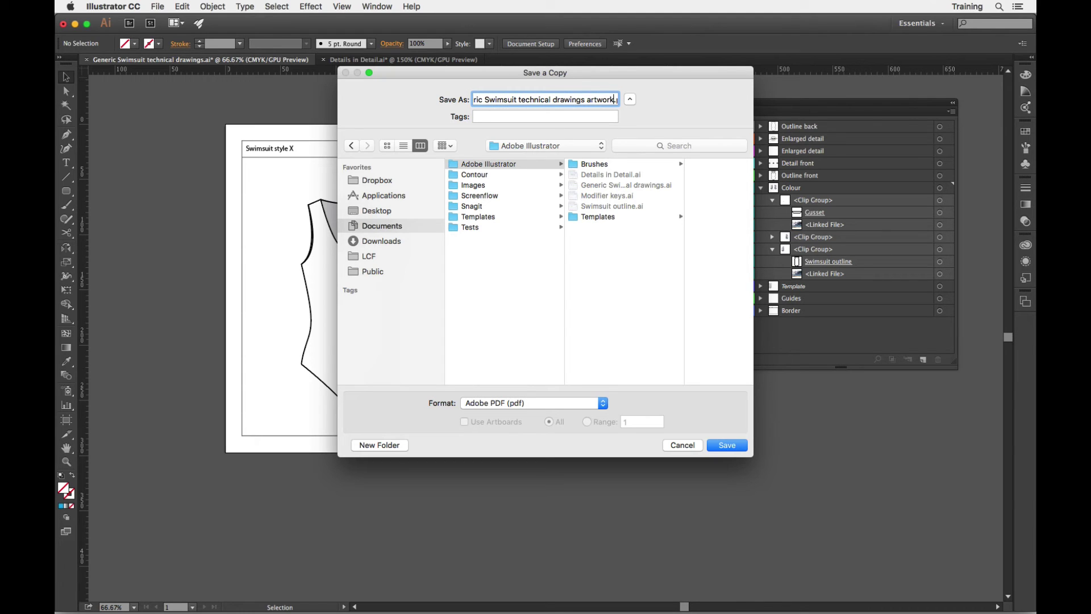
click(731, 447)
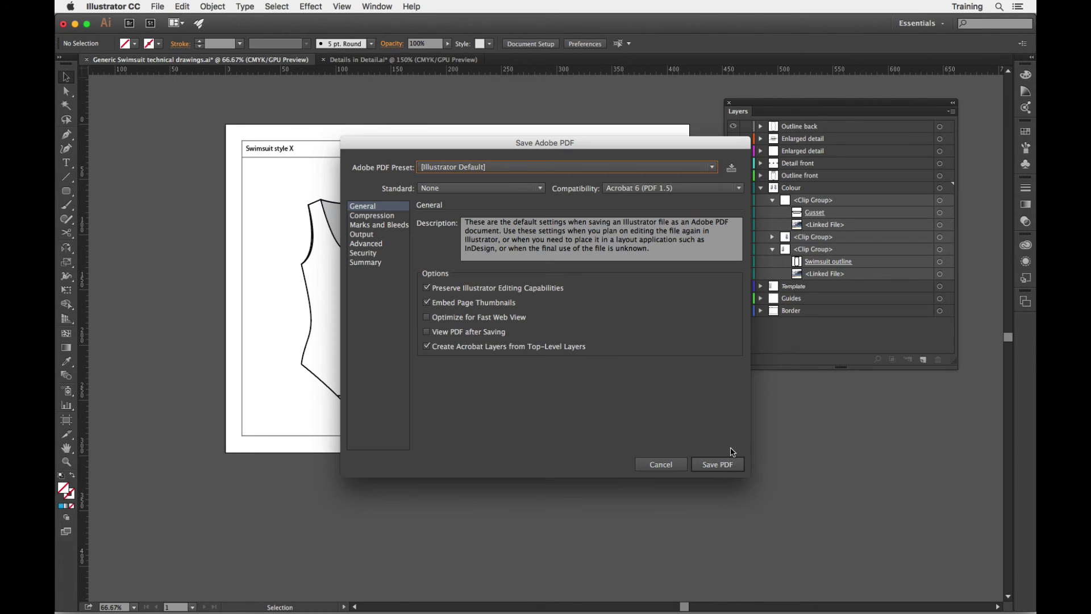
Set the Adobe PDF preset to [PDF/X-3:2002].
drag(591, 141, 531, 115)
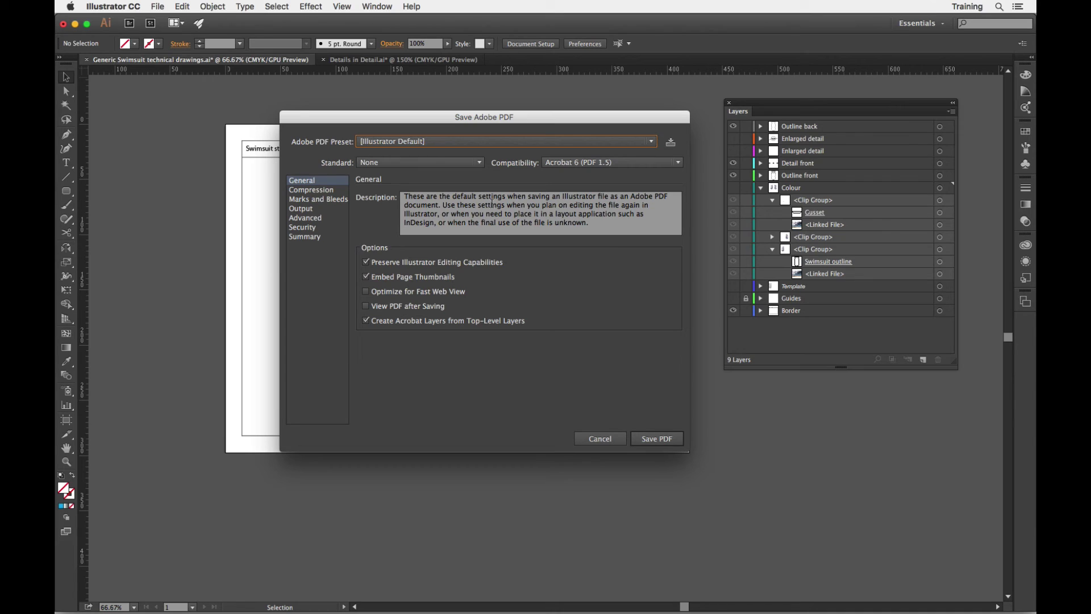
click(475, 142)
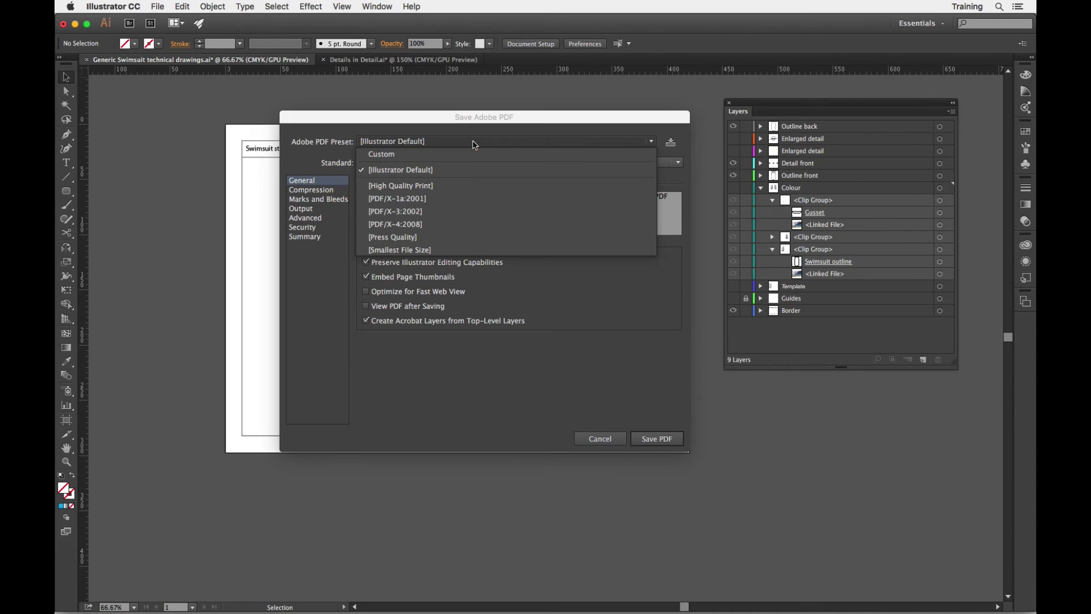
click(417, 216)
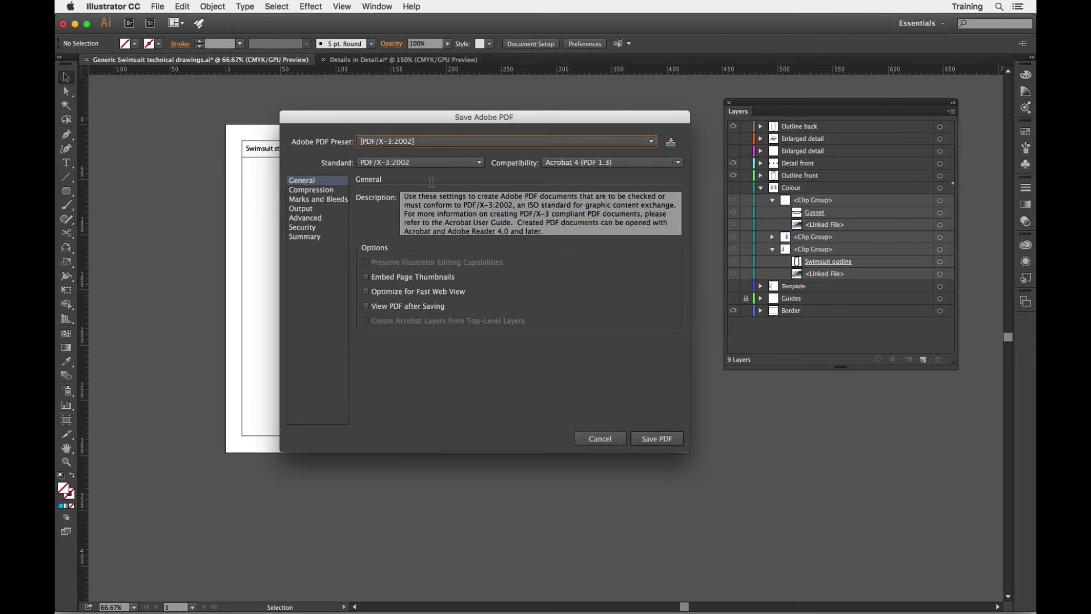
Save the artwork PDF, accepting the PDF/X editing warning and setting it not to show again.
drag(434, 123, 444, 108)
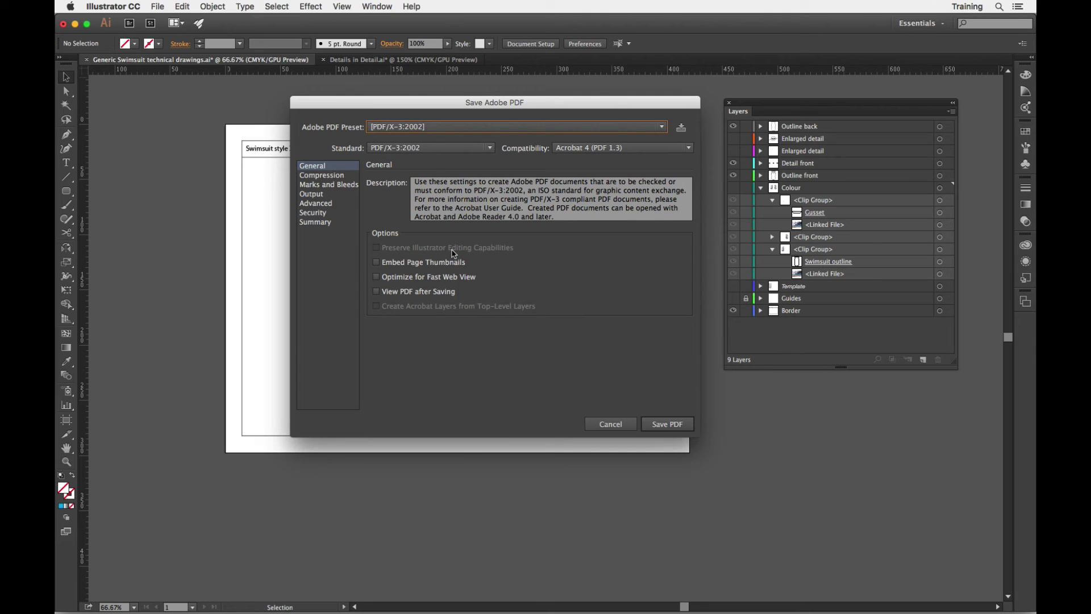
click(671, 425)
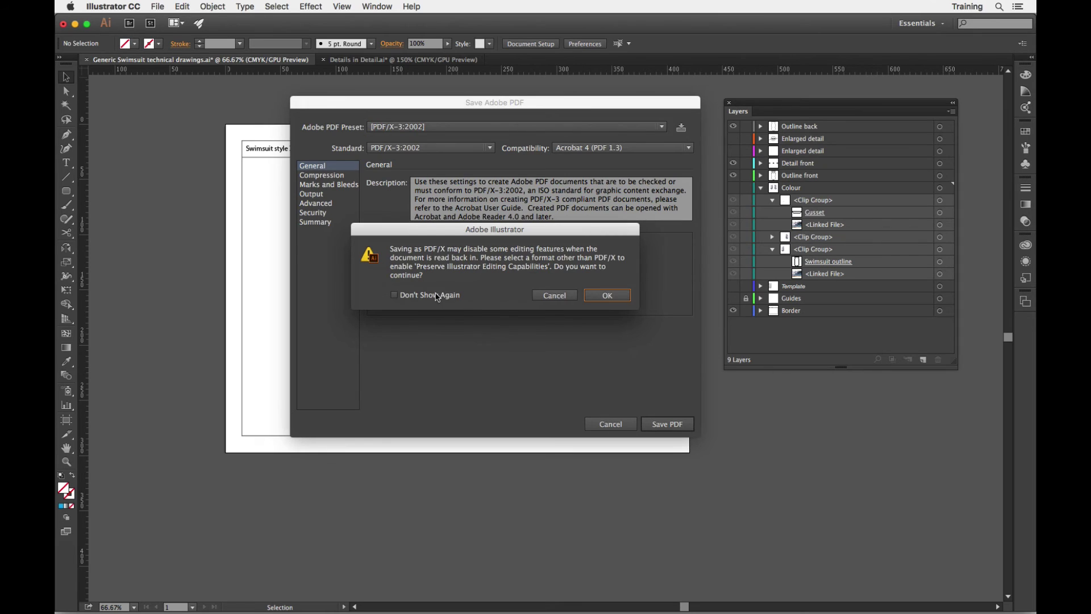
click(394, 295)
click(613, 300)
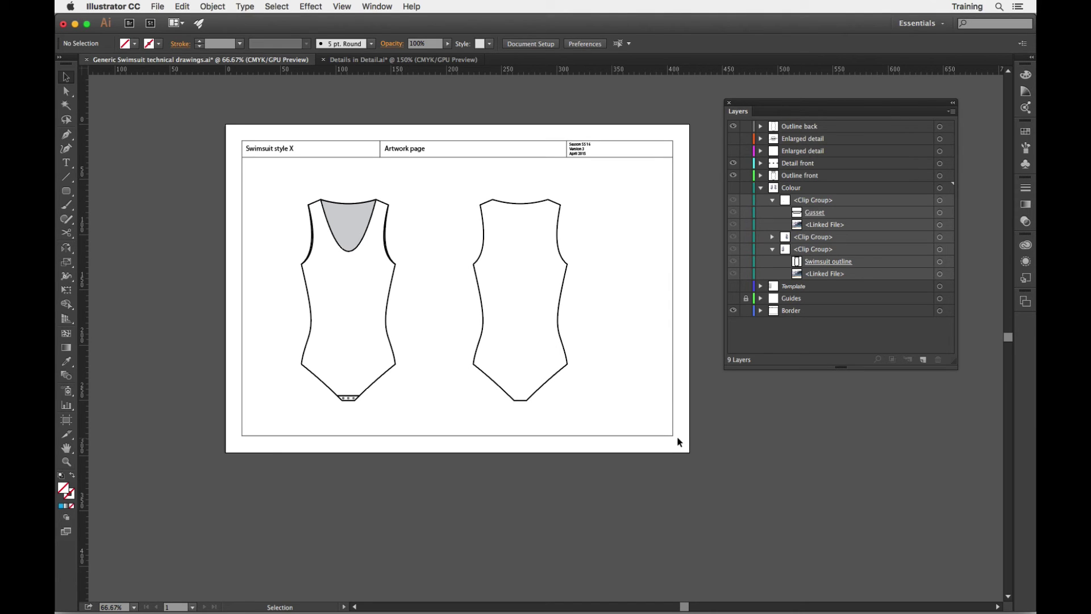
Show the Colour layer, then expand the Border layer and lengthen the Layers panel to list all its contents.
scroll(677, 441, down, 2)
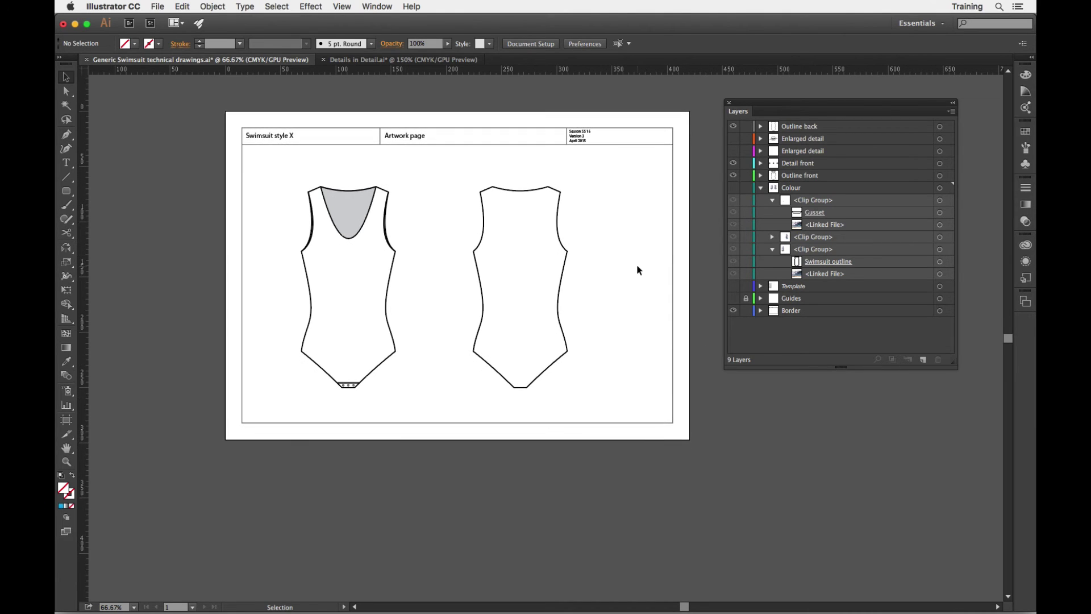
click(733, 188)
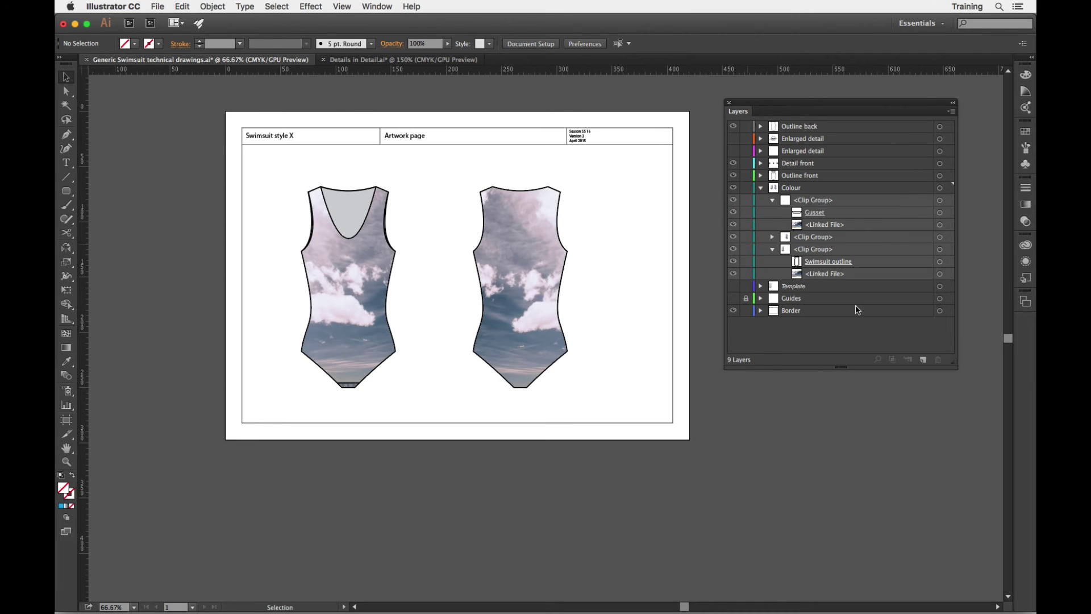
click(760, 311)
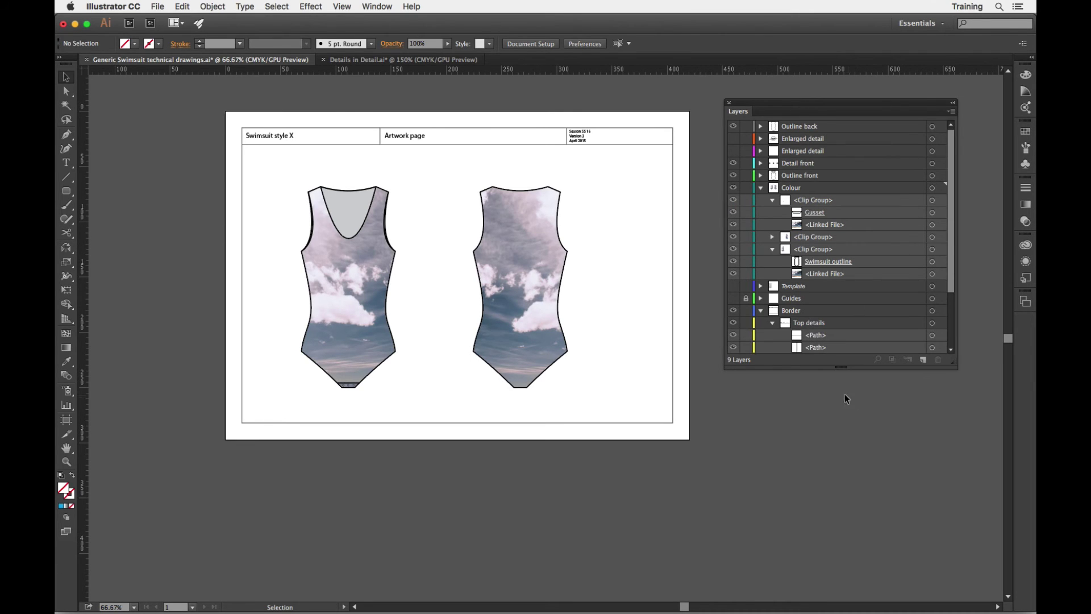
drag(841, 367, 849, 504)
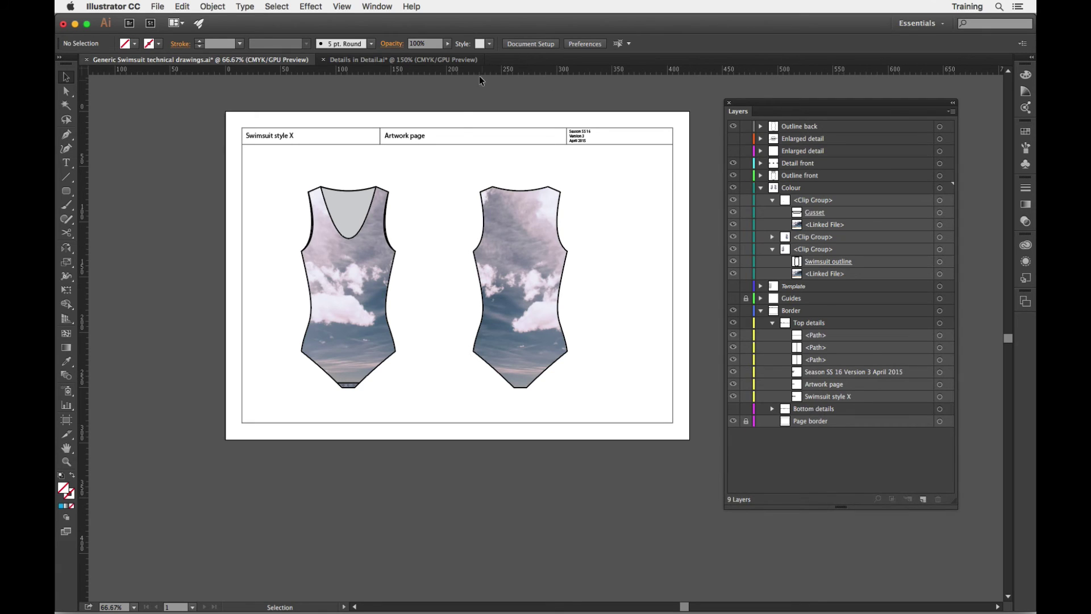
Duplicate the "Artwork page" title in front of itself and hide the original text object beneath.
click(402, 136)
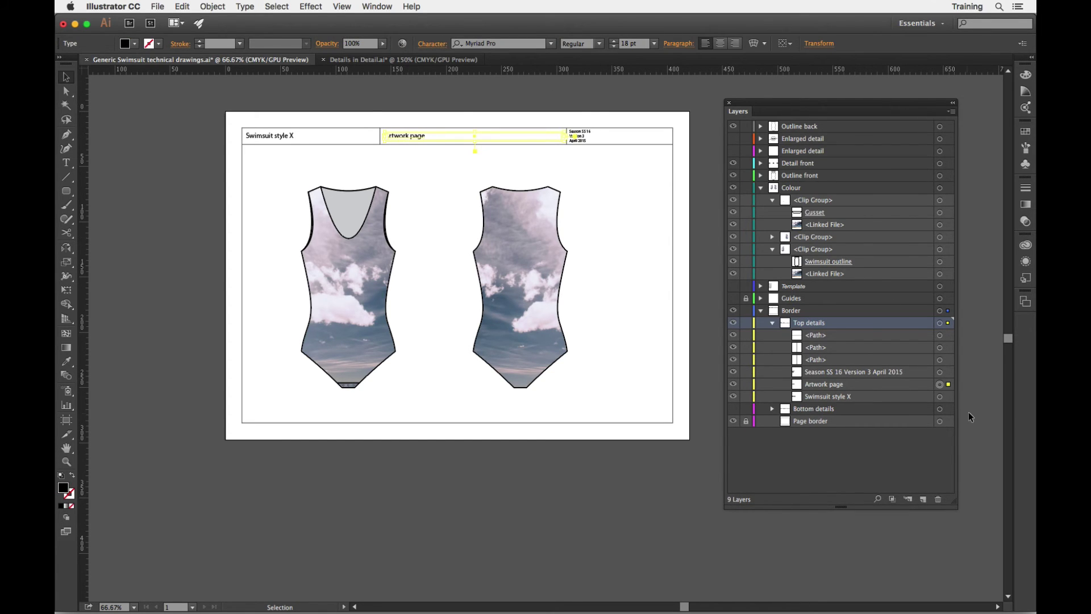
click(182, 6)
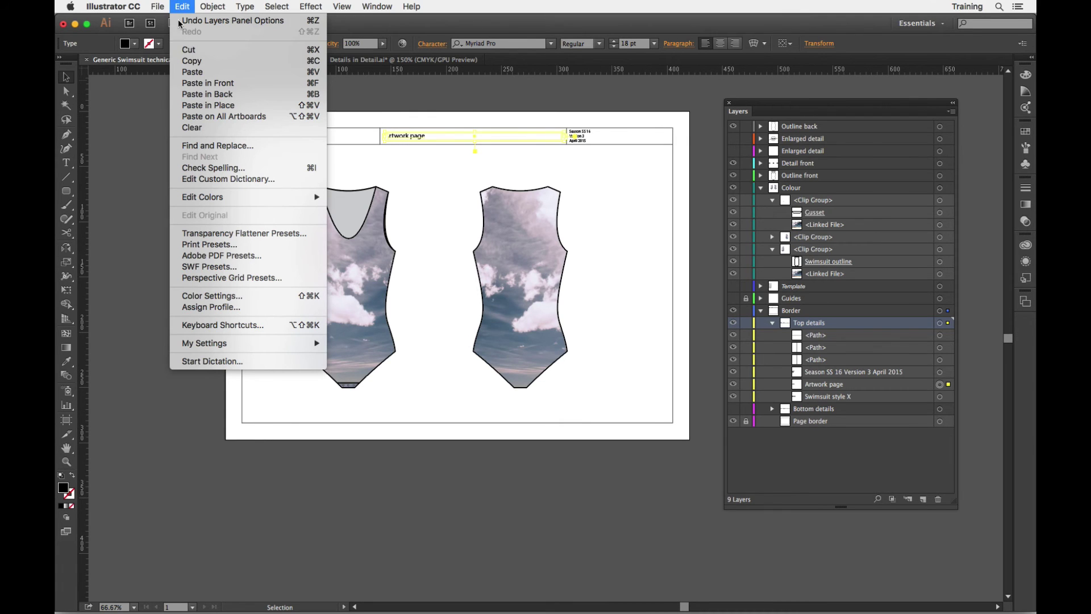
click(191, 61)
click(182, 6)
click(195, 83)
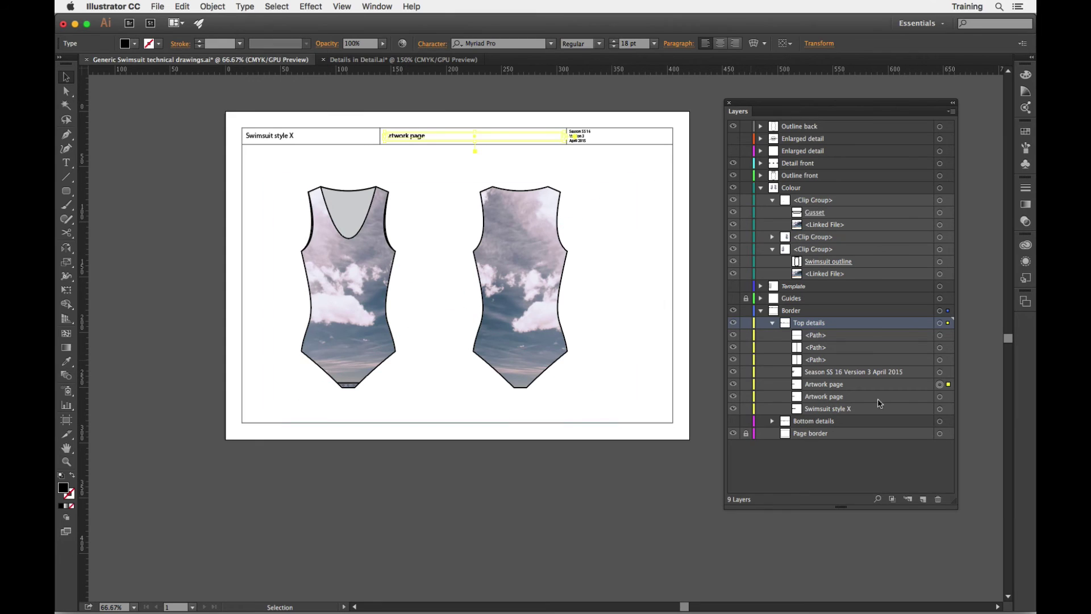
click(733, 397)
Change the visible copy of the page title to "Colour page".
double_click(409, 138)
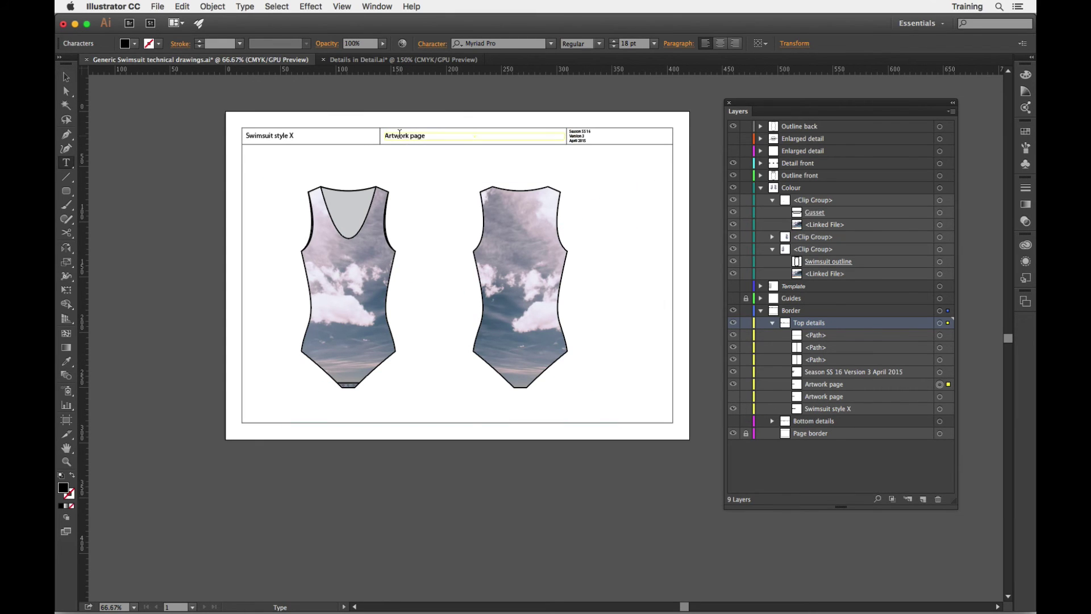
double_click(398, 135)
text(Colour)
click(66, 76)
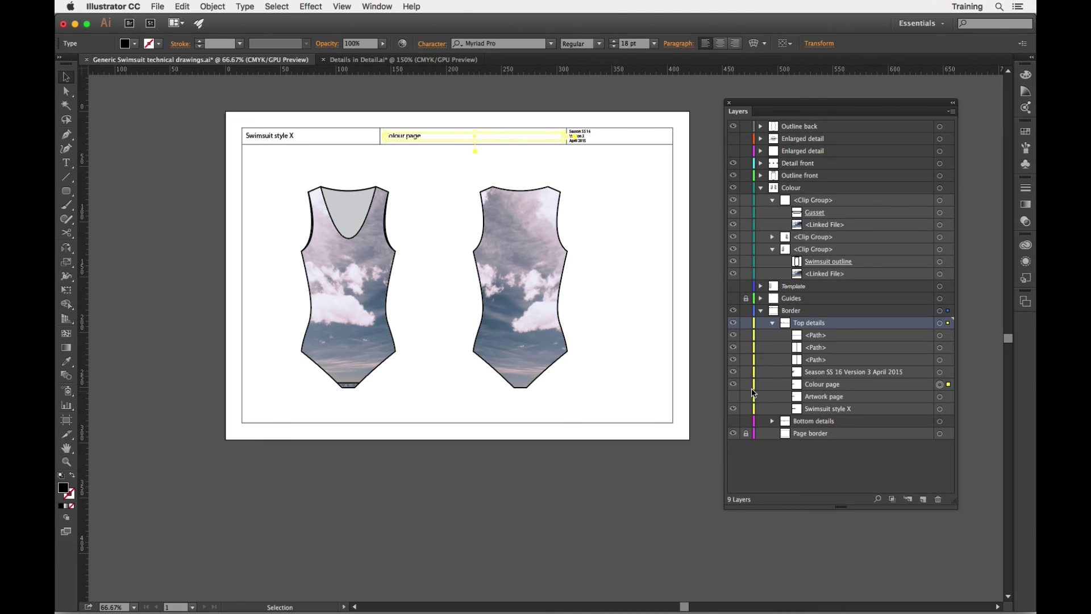
Toggle the Colour page and Artwork page titles to compare them, leaving only the Colour page title visible.
click(733, 385)
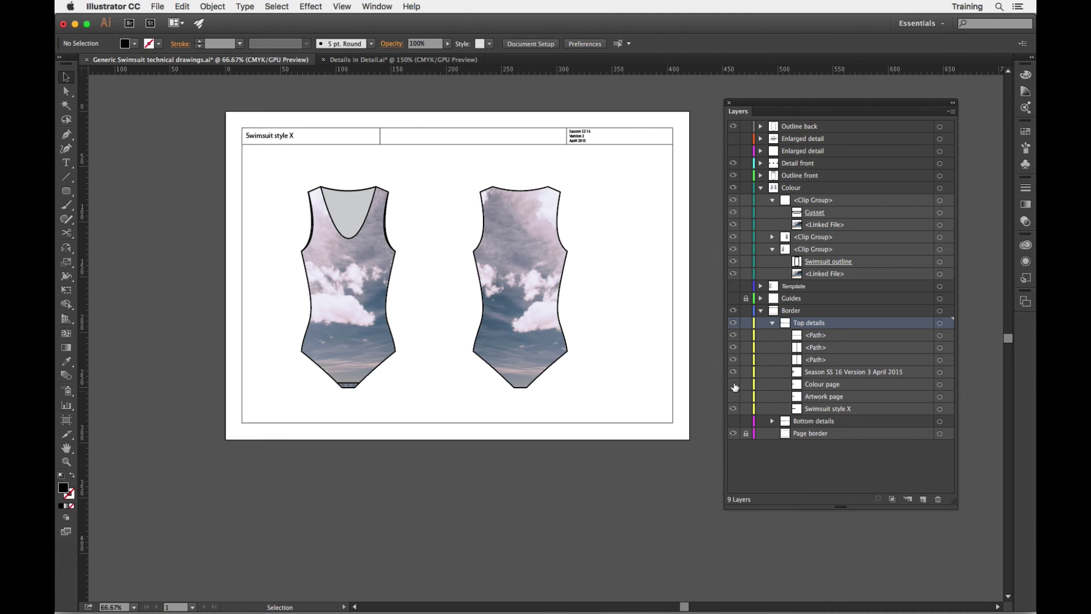
click(734, 384)
click(733, 385)
click(733, 397)
click(733, 396)
click(733, 385)
Start saving a copy of the coloured document with the format Adobe PDF (pdf).
click(159, 7)
click(162, 120)
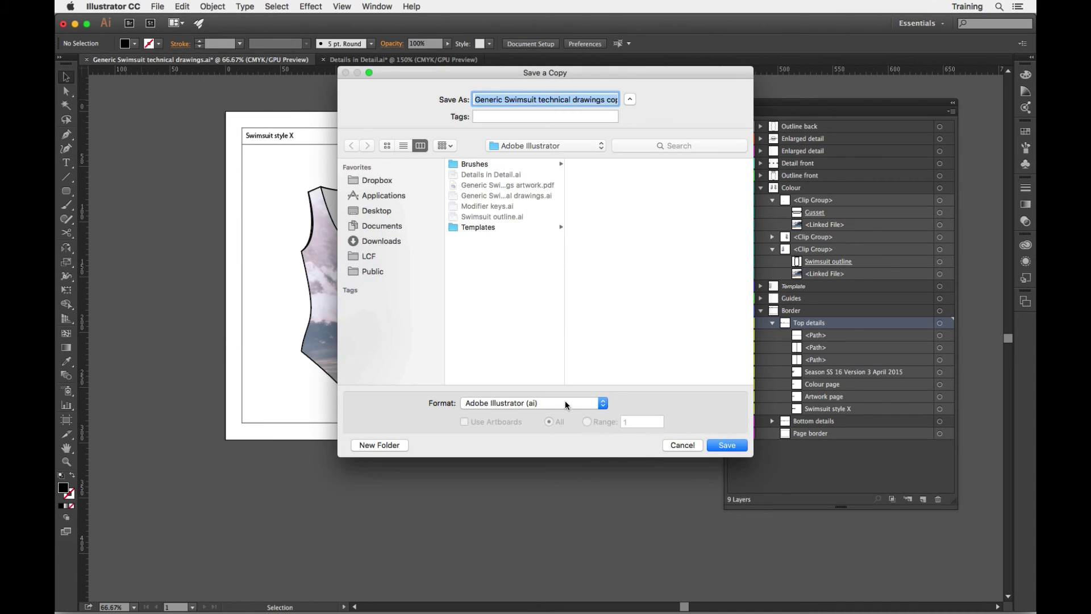
click(566, 405)
click(562, 437)
Name the copy "Generic Swimsuit technical drawings colour.pdf" and save it with the current PDF preset.
click(608, 102)
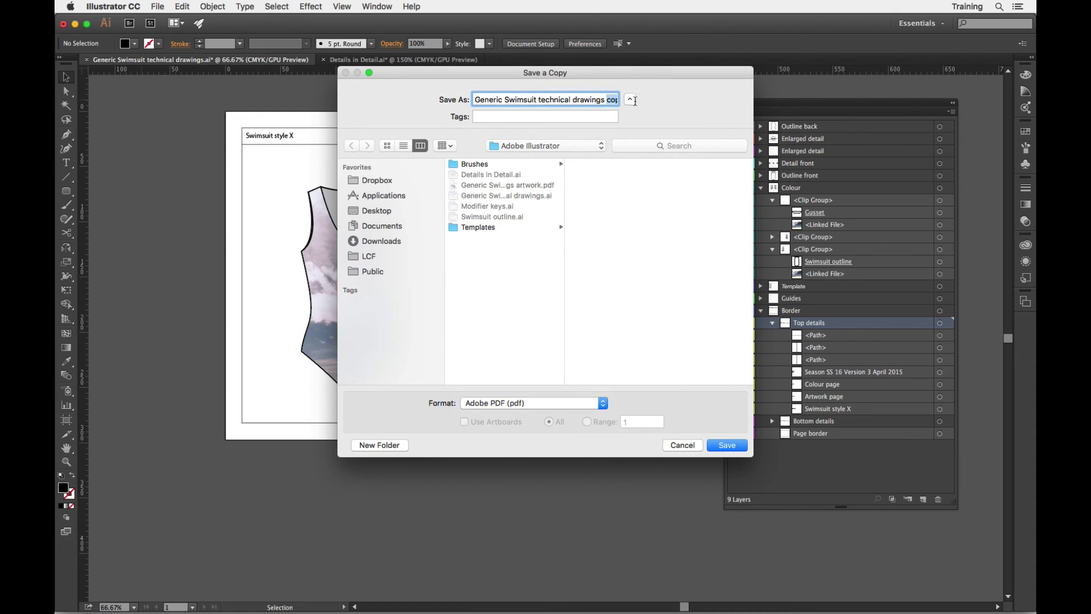
double_click(594, 99)
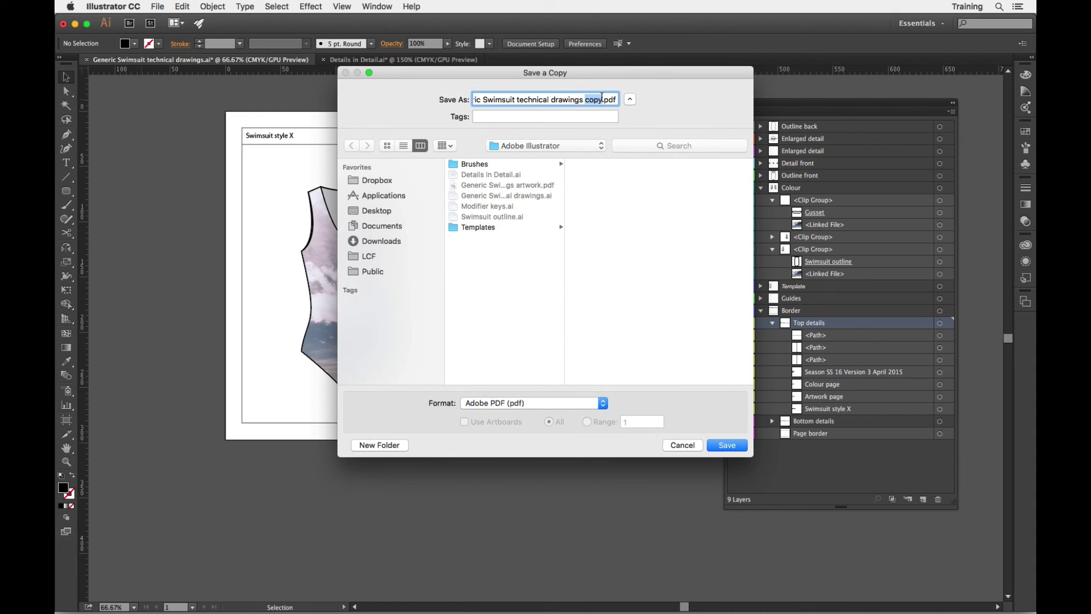
text(colour)
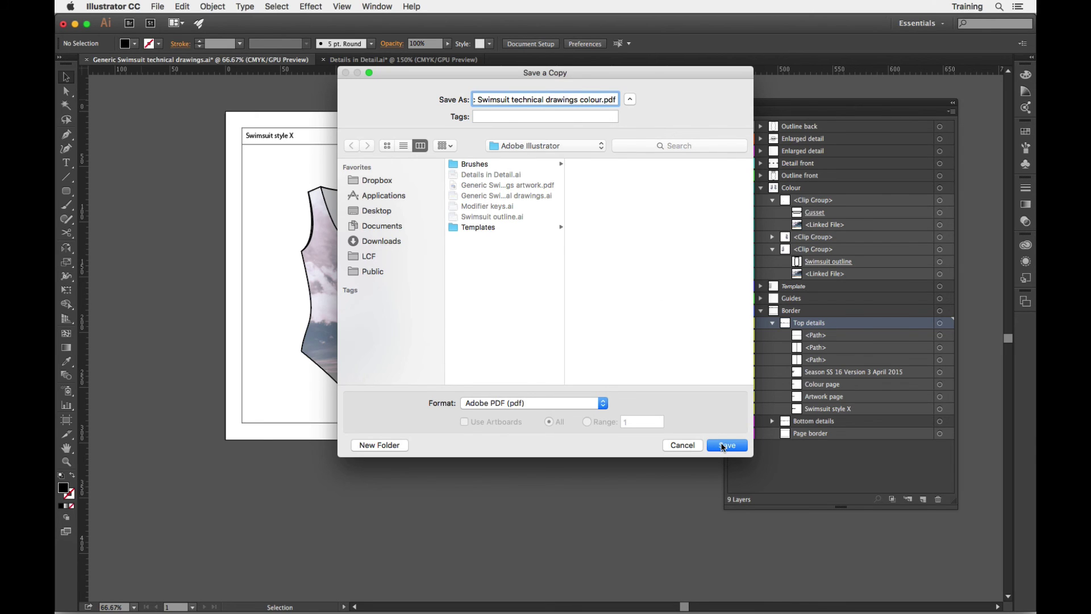
click(723, 446)
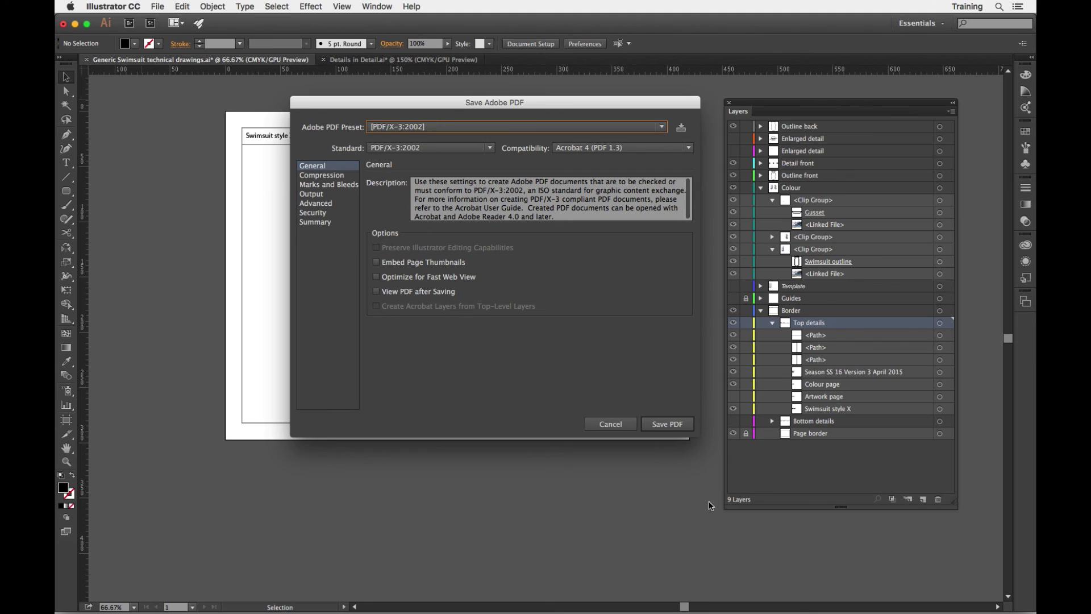
click(668, 424)
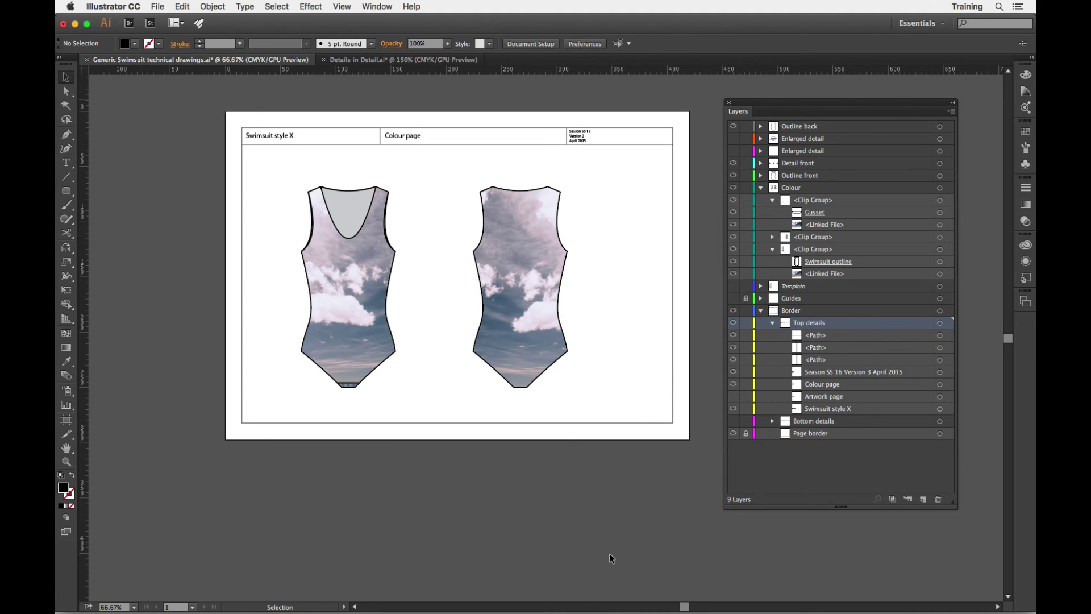
View the saved artwork and colour PDFs in Preview, then return to Illustrator.
key(a)
key(F7)
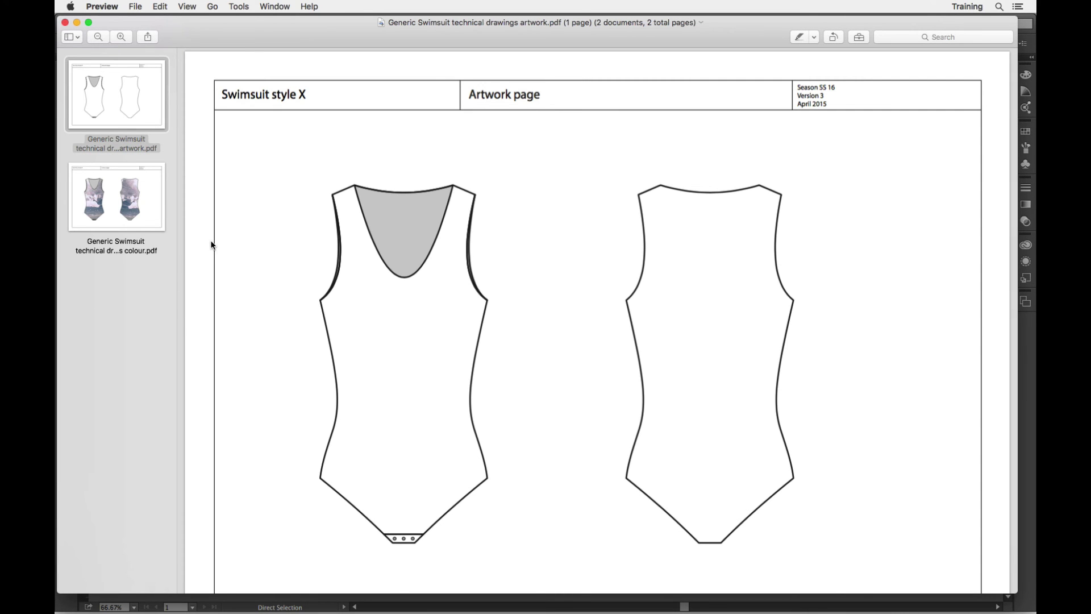
key(super+plus)
key(super+minus)
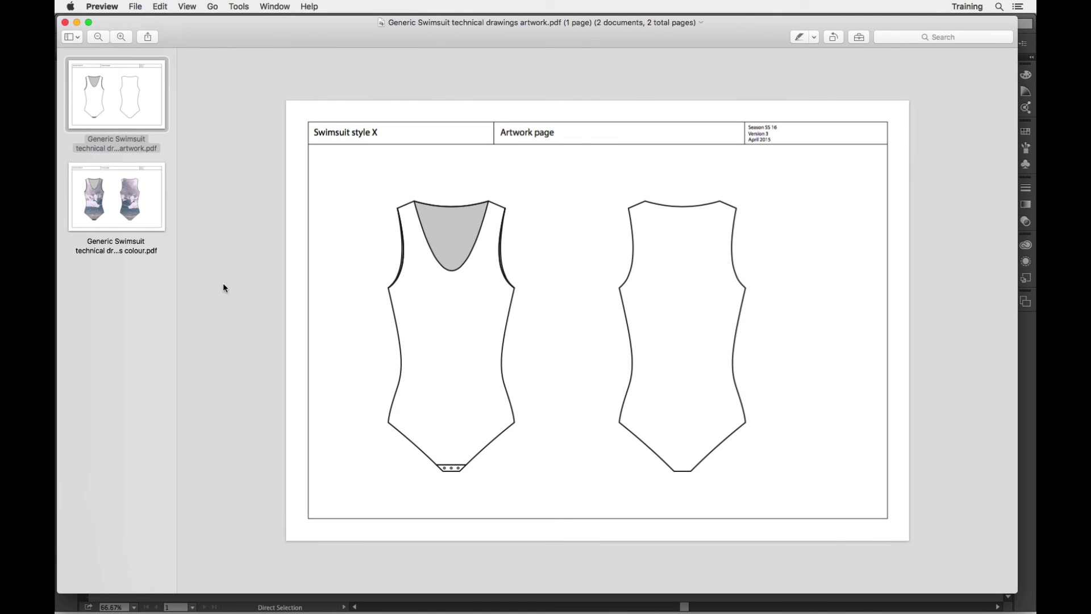
click(134, 219)
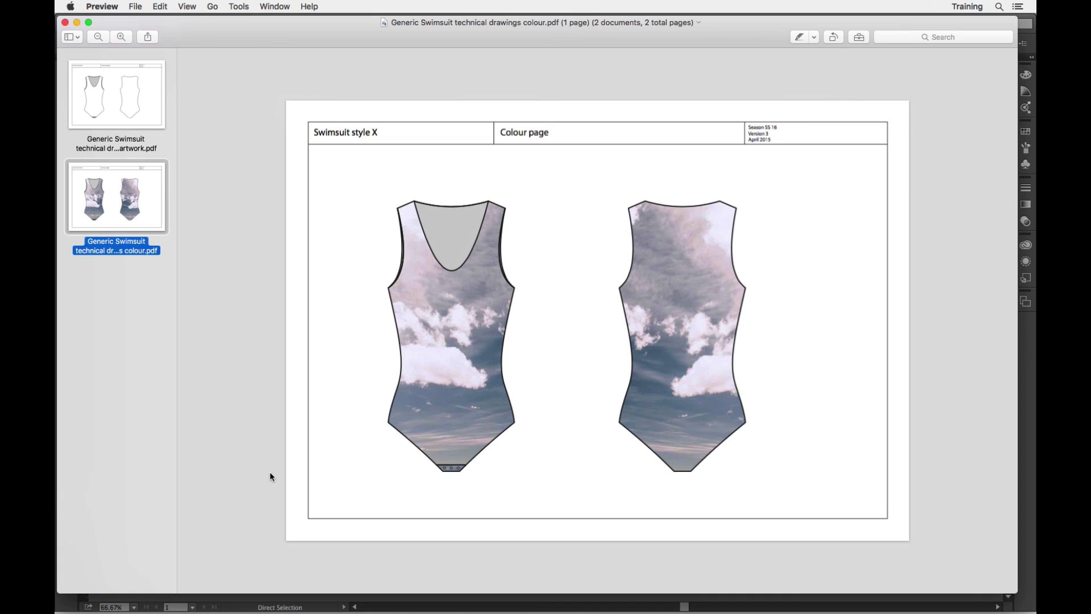
key(super+Tab)
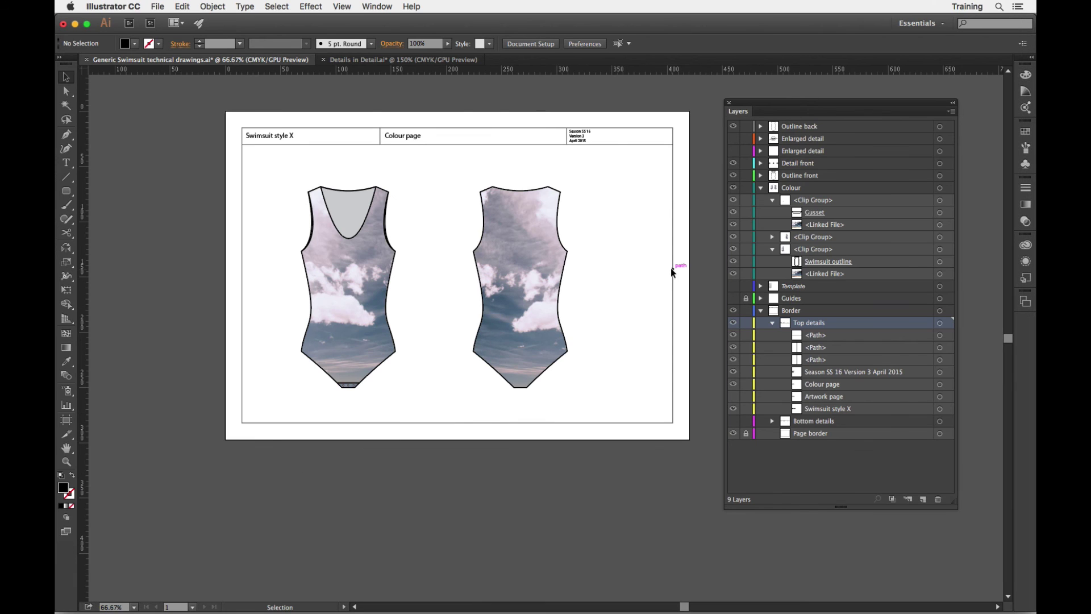
Collapse the Colour and Border layers, hide Colour and Outline back, and show the Enlarged detail layer with the gusset callout.
click(760, 188)
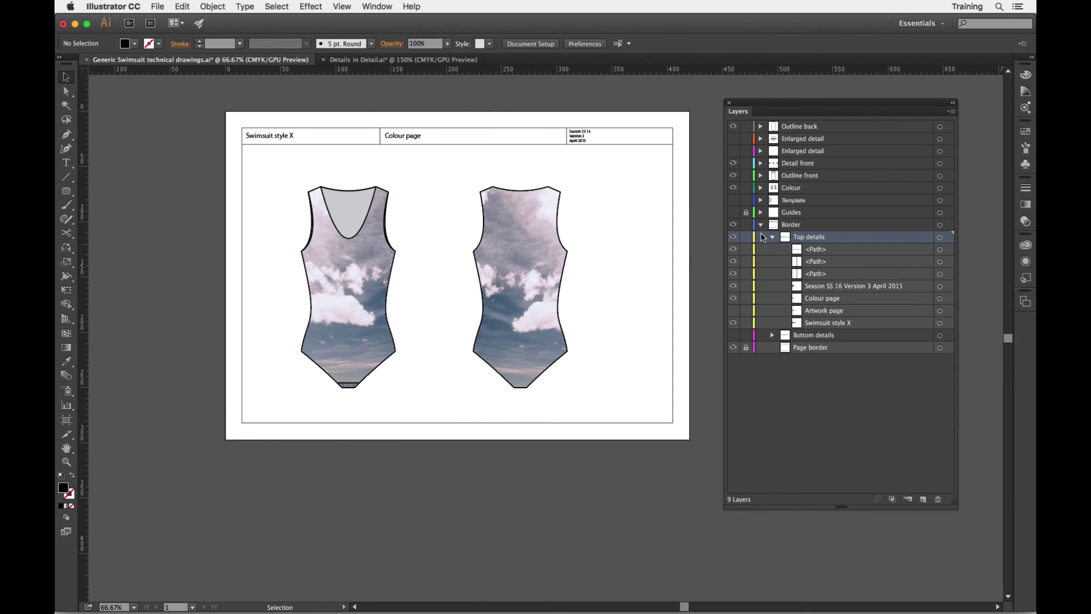
click(761, 225)
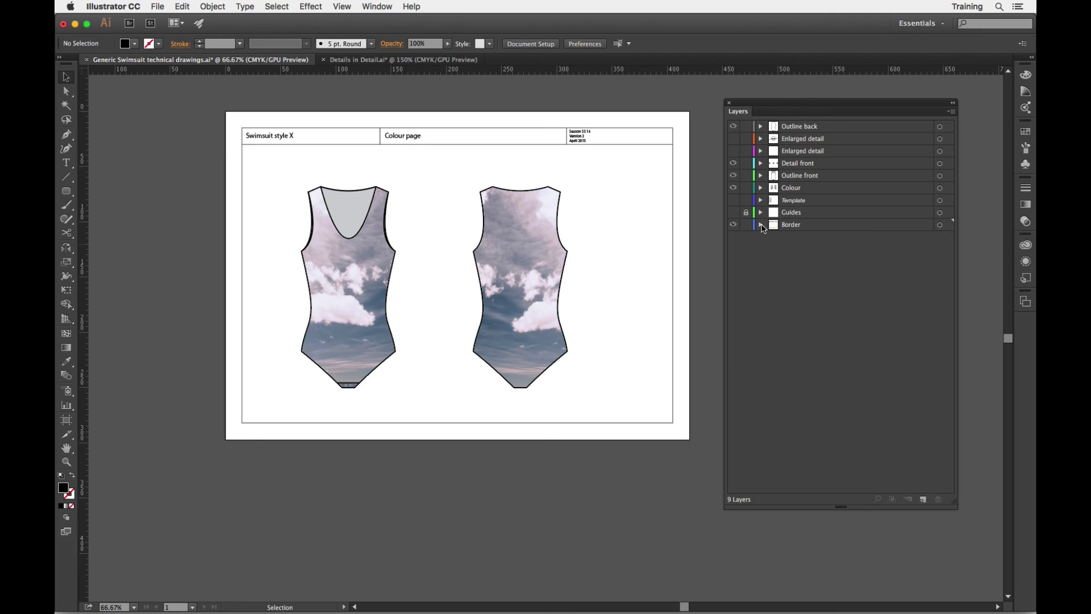
click(734, 188)
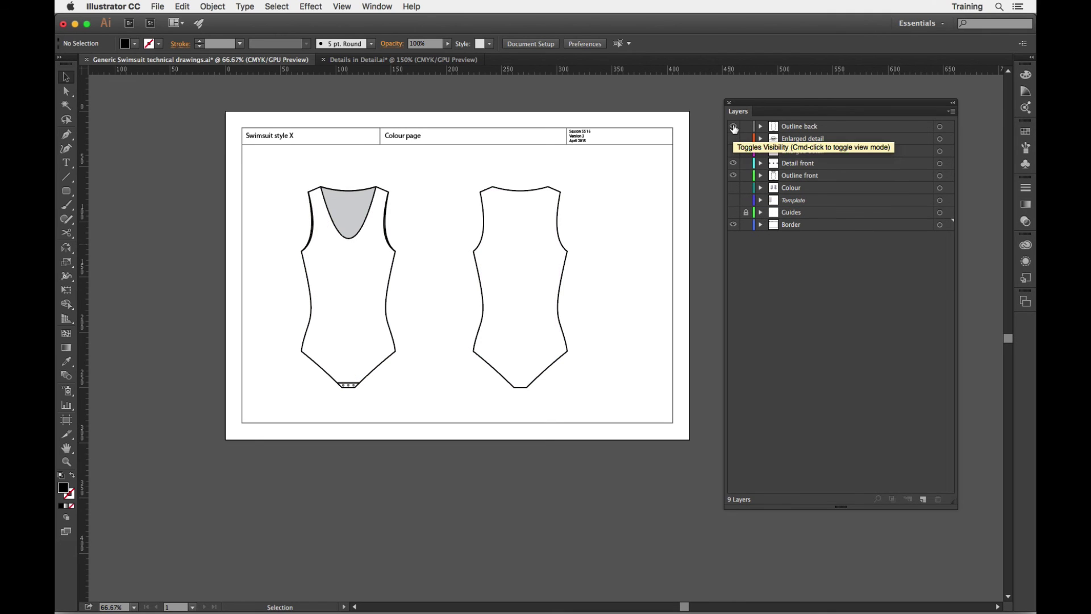
click(734, 127)
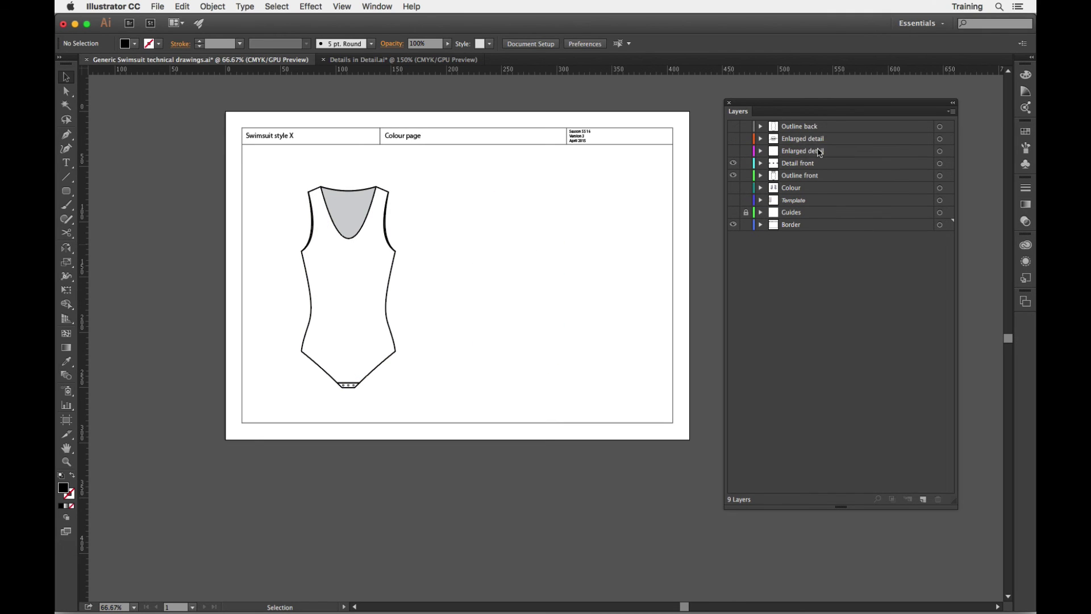
click(734, 151)
click(733, 152)
click(734, 139)
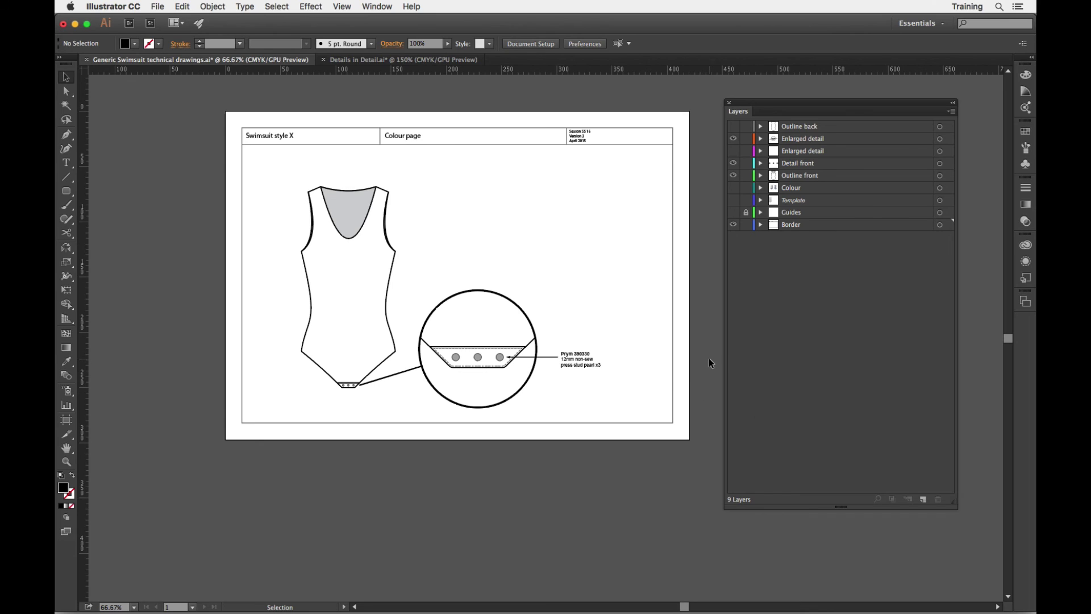
Duplicate the "Colour page" title within the Border layer's Top details and hide the lower copy.
scroll(709, 360, down, 1)
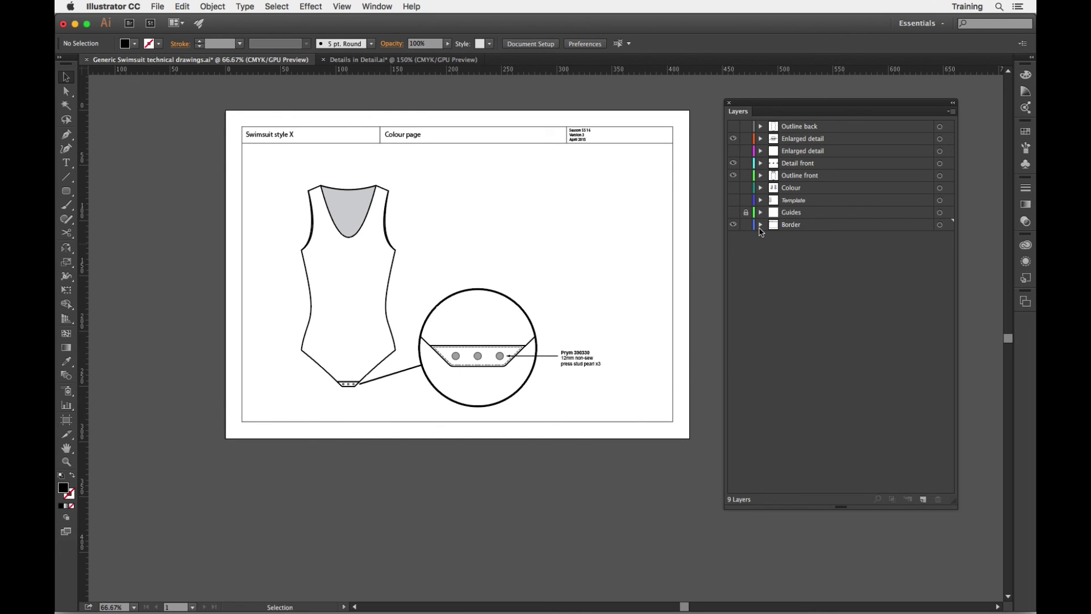
click(761, 224)
click(772, 238)
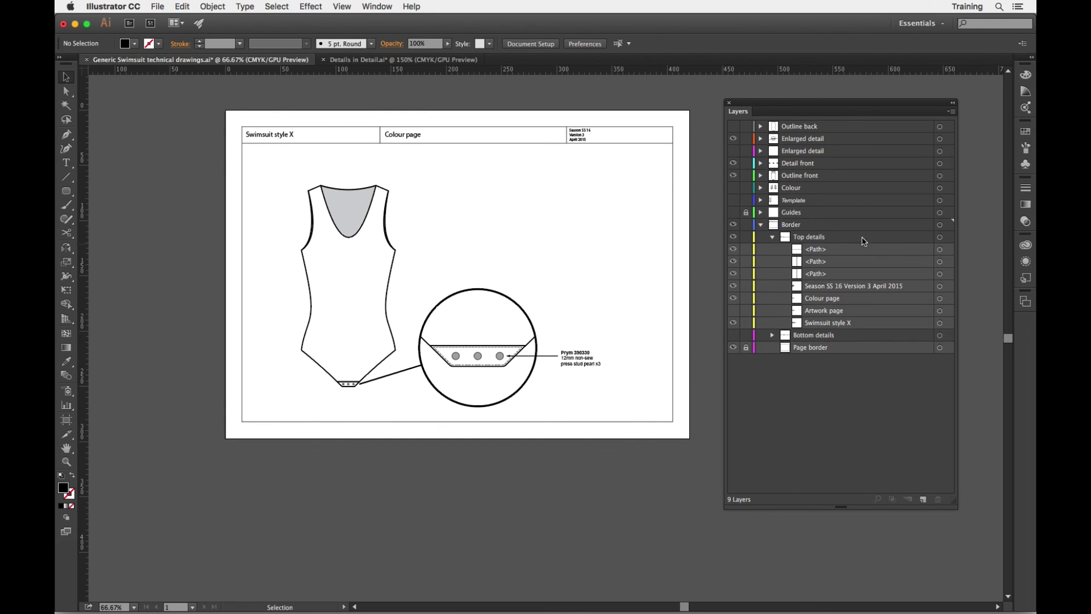
click(816, 302)
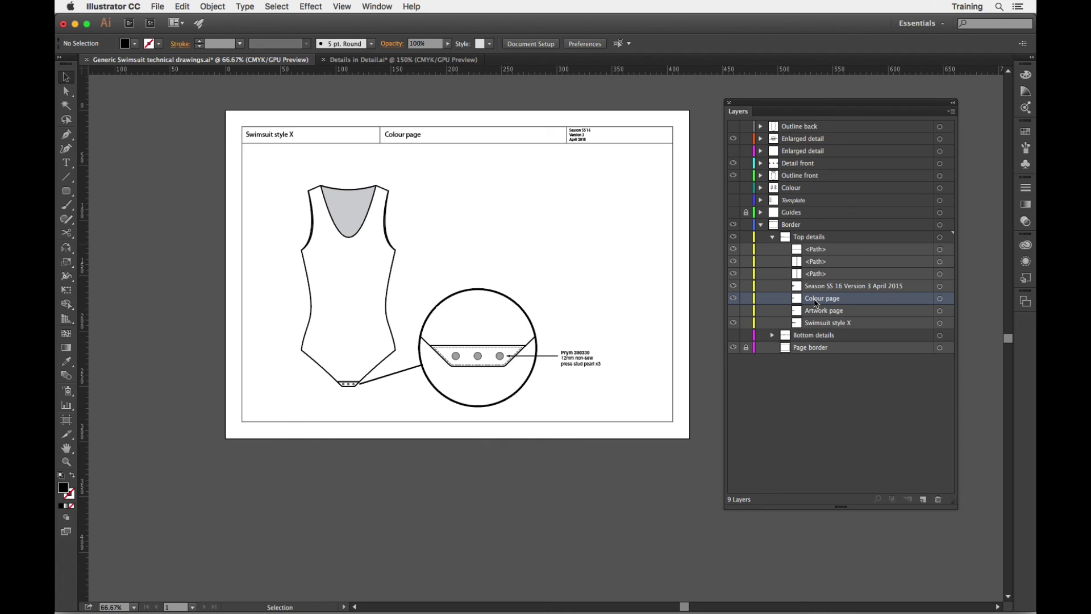
drag(826, 329, 923, 499)
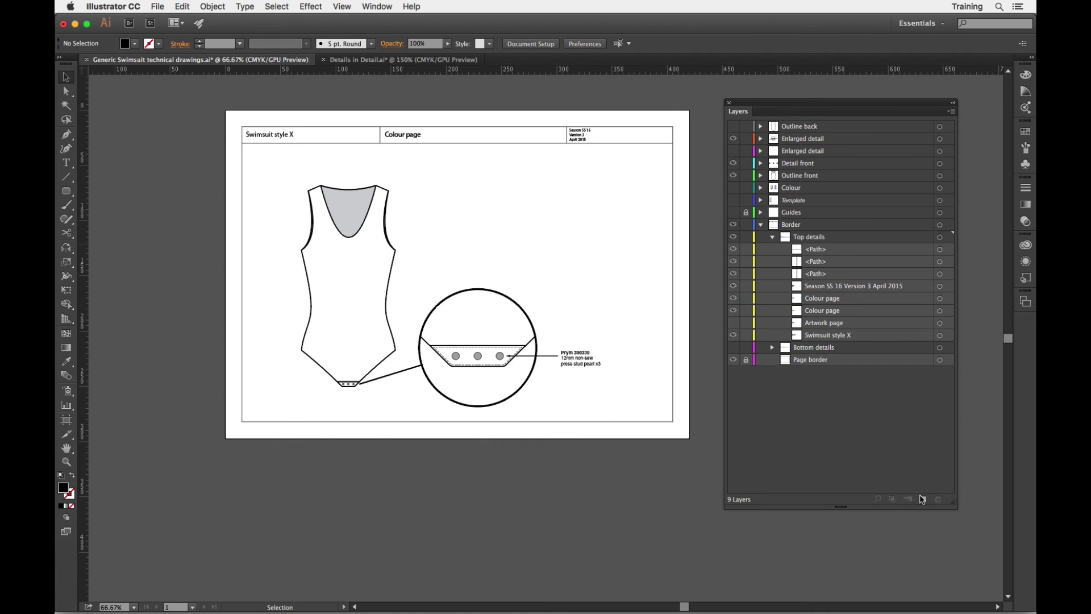
click(733, 311)
Change the visible copy of the "Colour page" title to "Detail page" and deselect it.
click(816, 302)
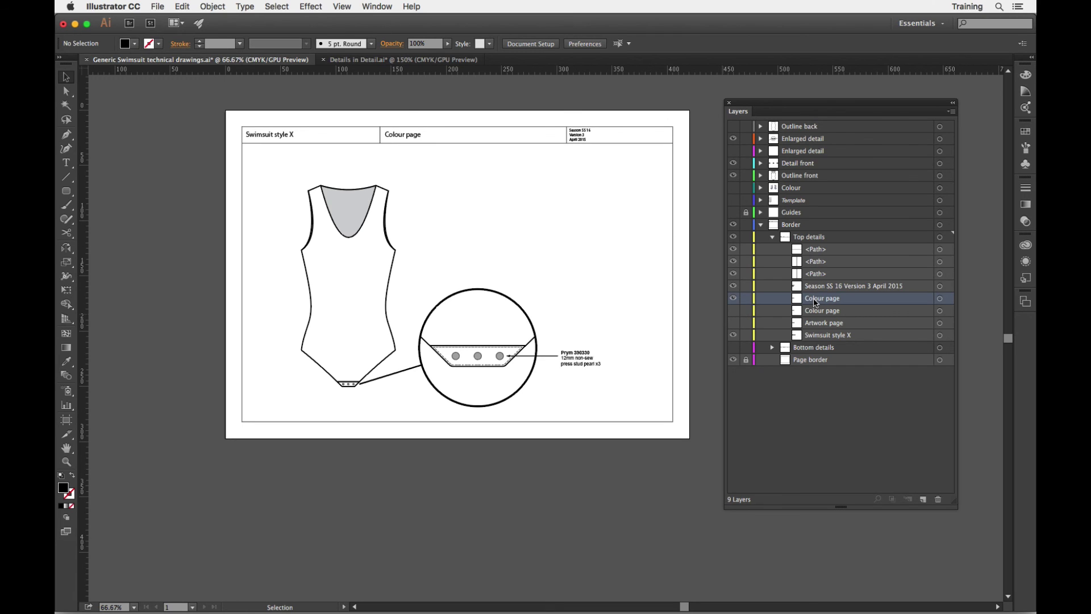
click(392, 137)
double_click(391, 136)
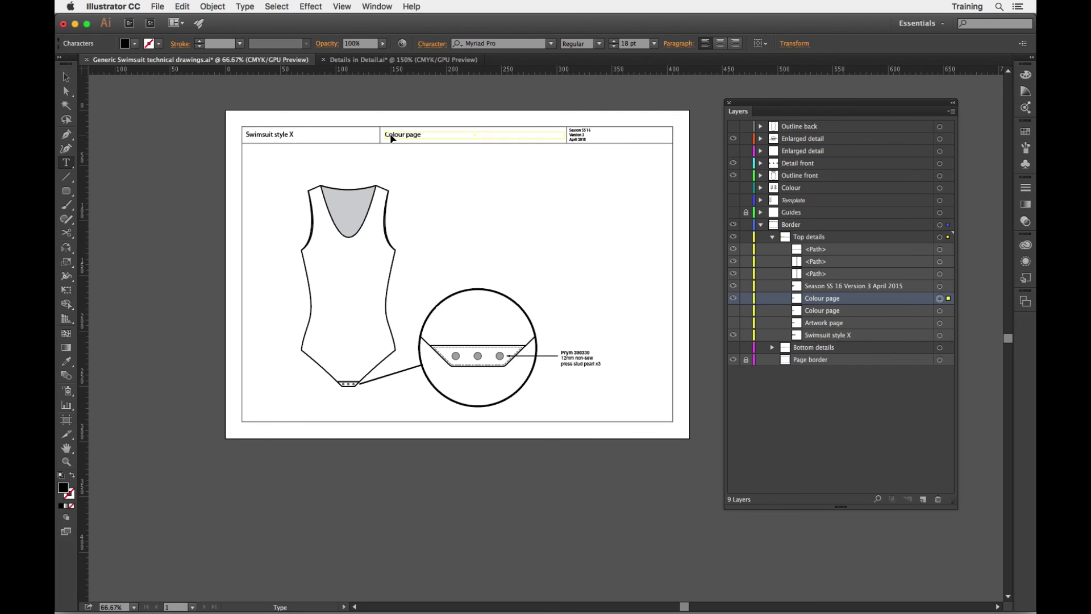
double_click(392, 134)
text(Detail)
super+click(646, 275)
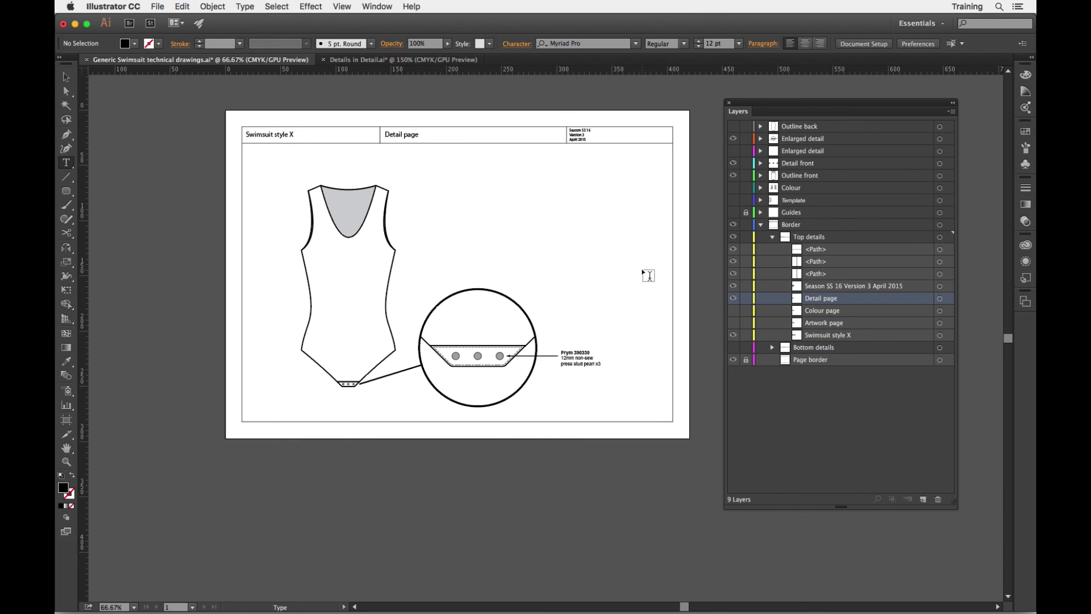
Save a copy of the detail page as an Adobe PDF named "Generic Swimsuit technical drawings detail", using the PDF/X-3:2002 preset.
click(157, 6)
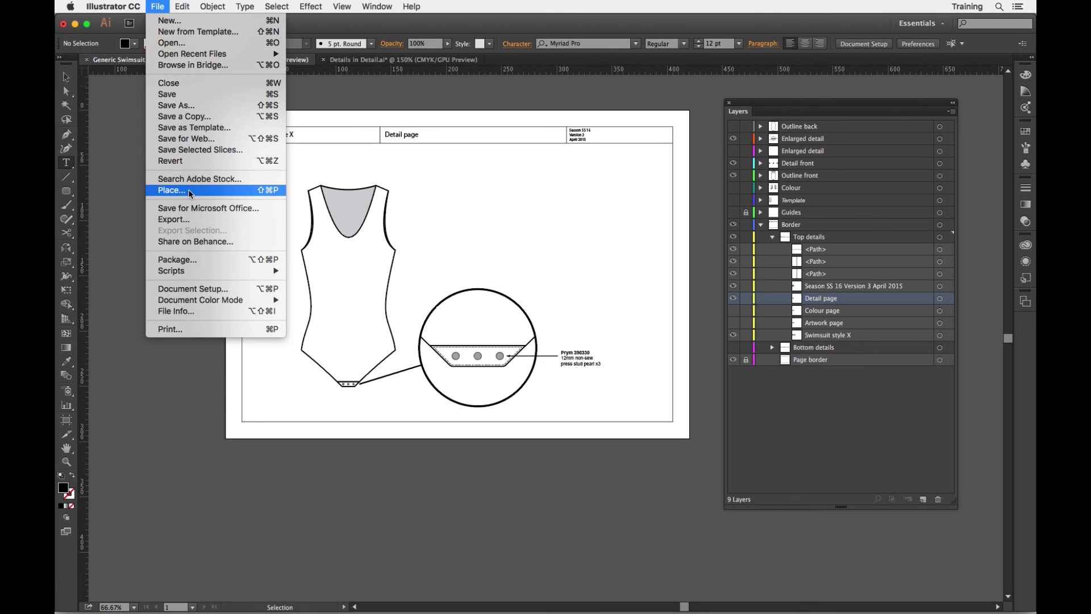
click(188, 116)
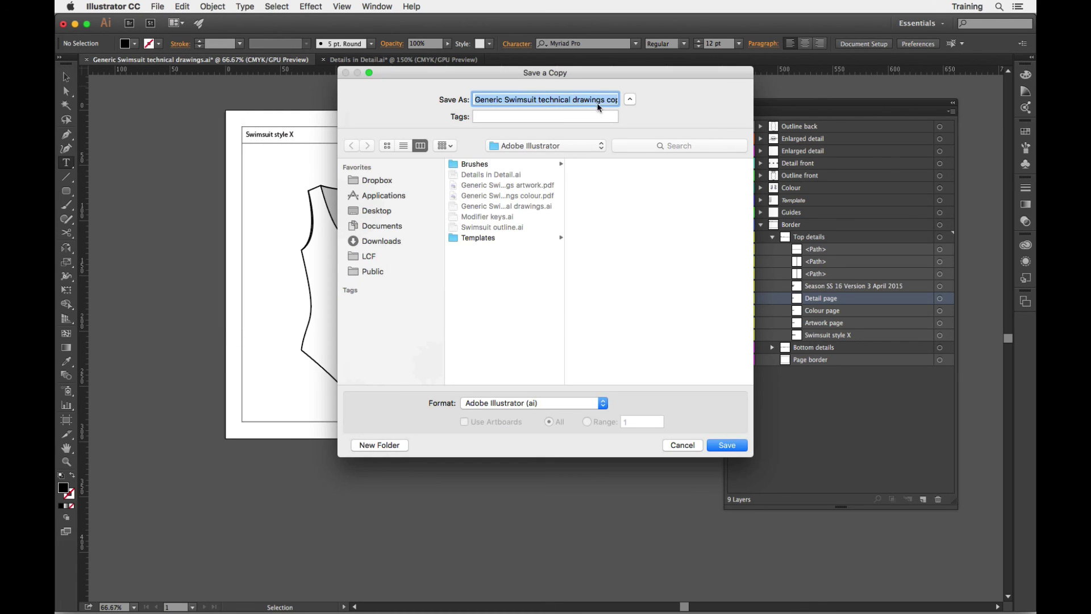
key(Right)
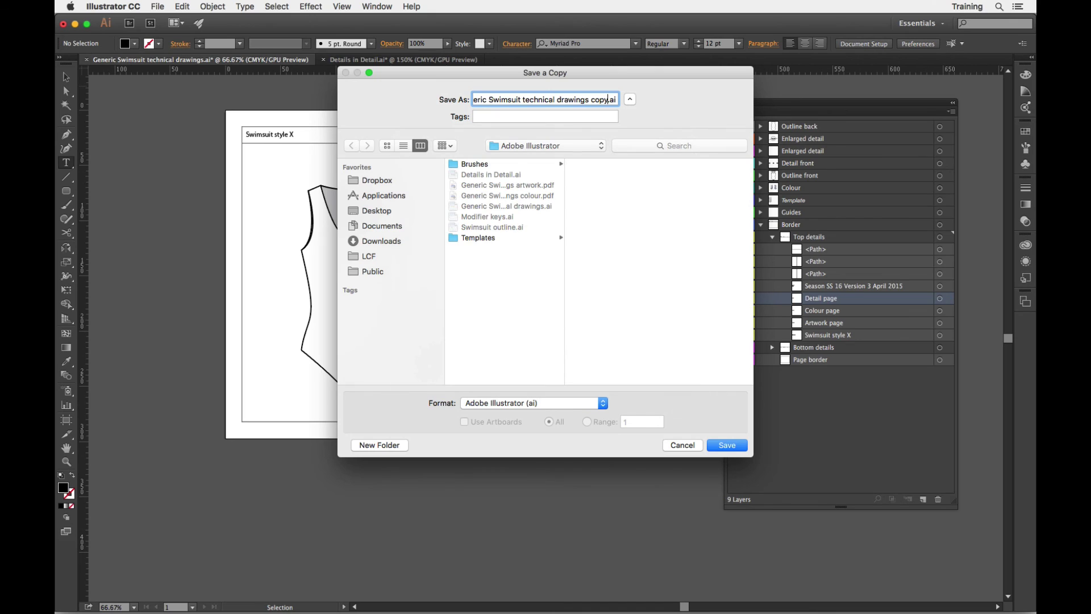
key(BackSpace)
key(BackSpace)
key(BackSpace)
key(BackSpace)
text(det)
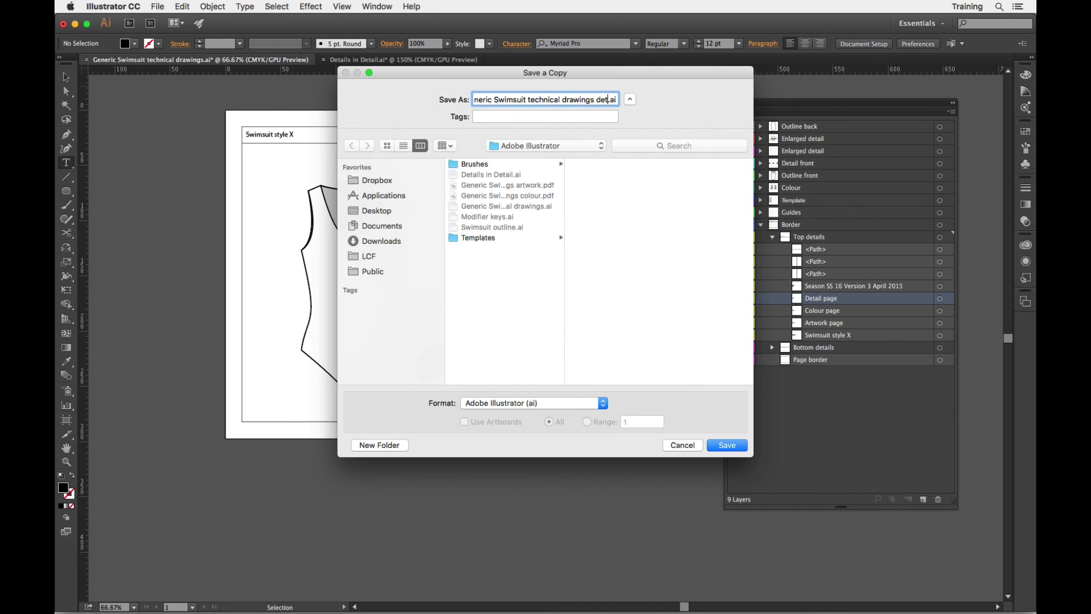
text(ail)
click(509, 405)
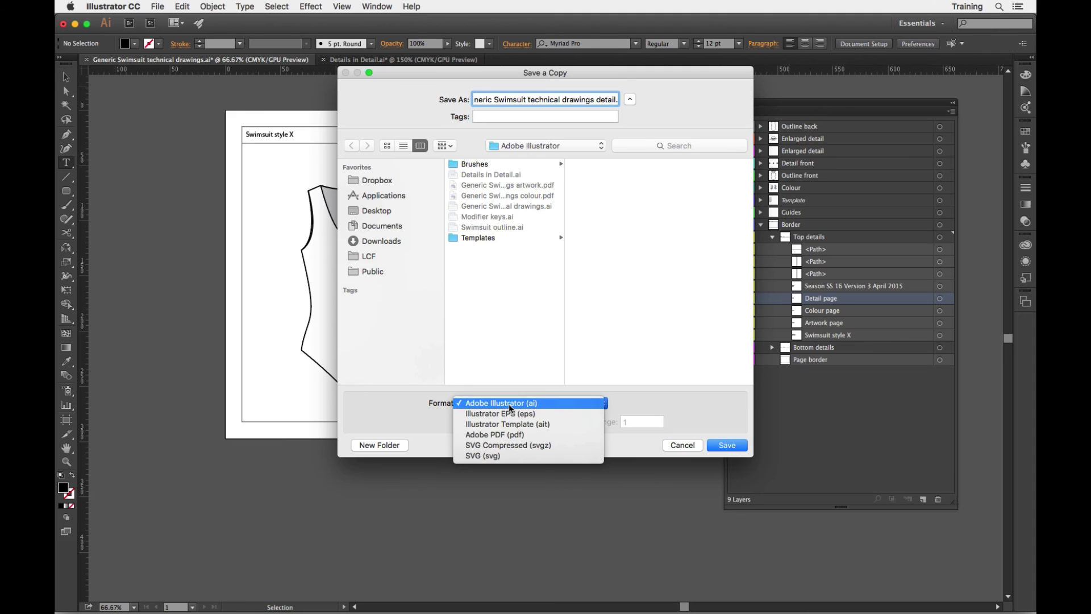
click(508, 439)
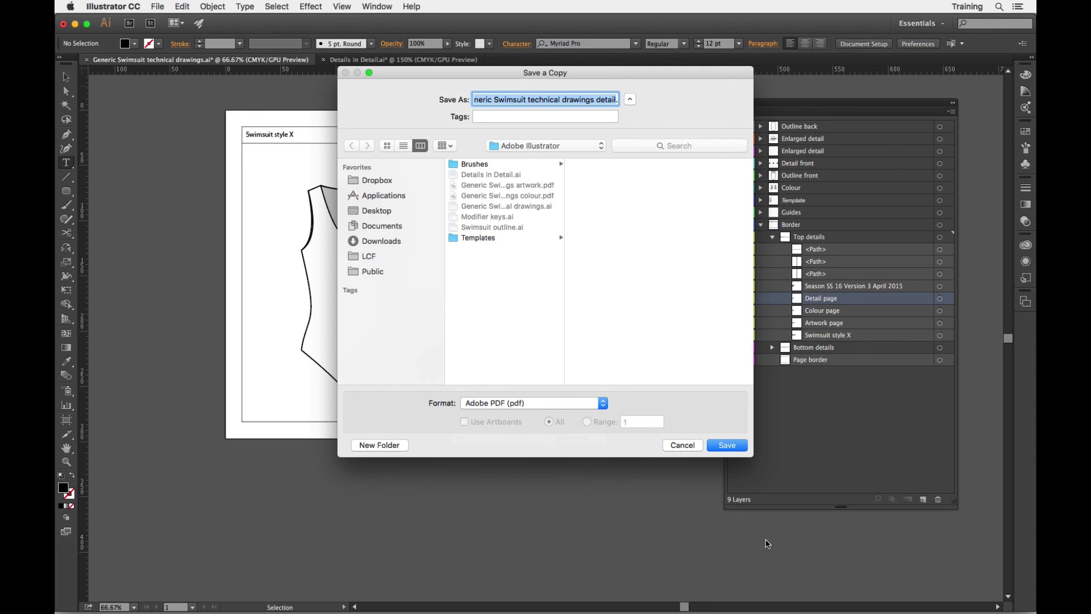
click(725, 447)
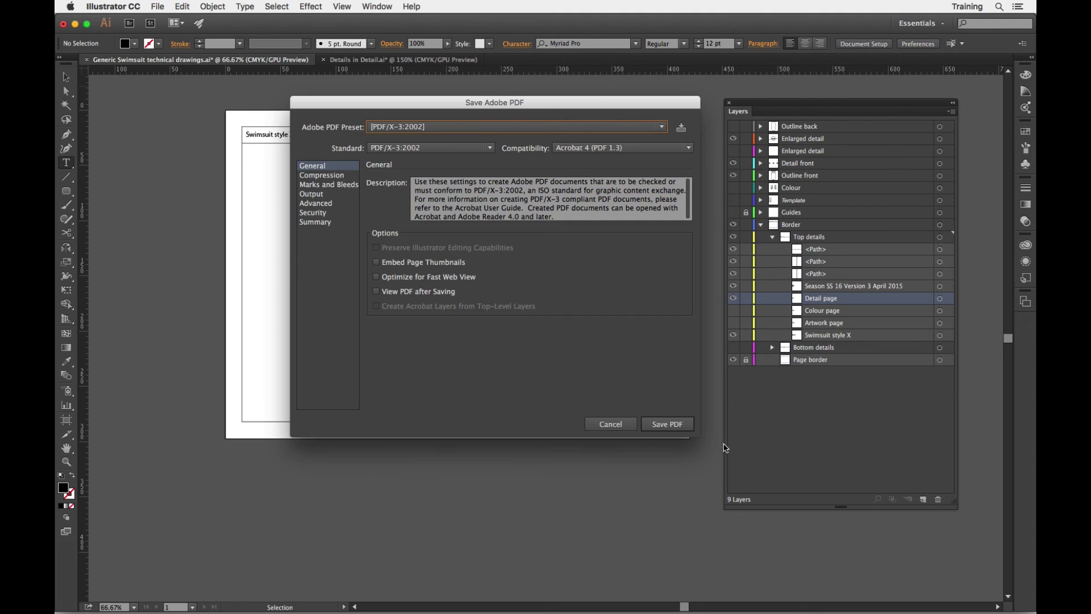
click(667, 424)
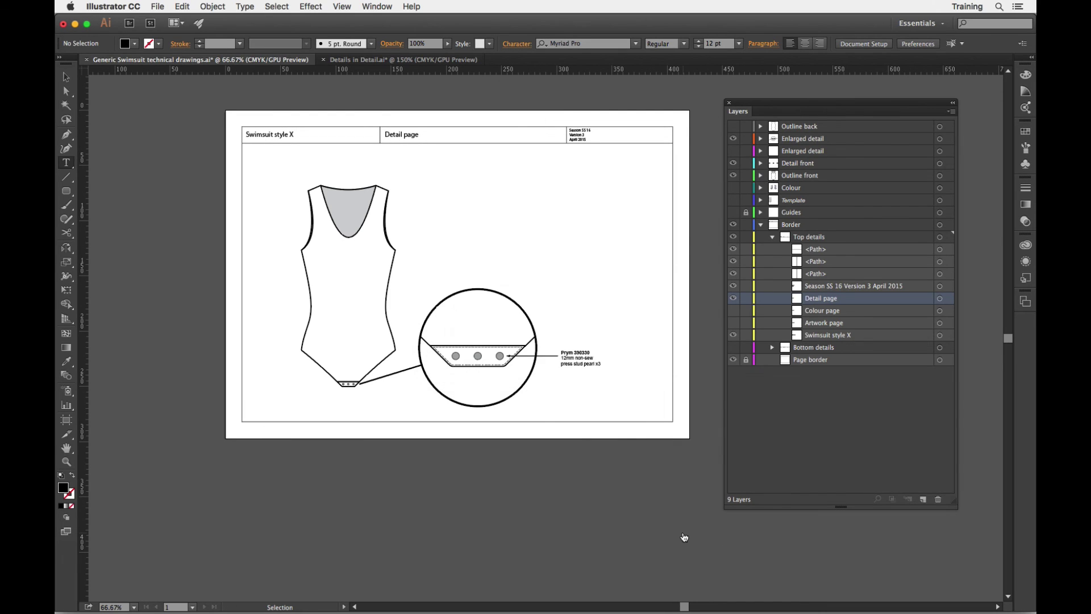
Open the saved detail PDF in Preview and view the whole page, followed by the colour and artwork PDFs.
key(super+Tab)
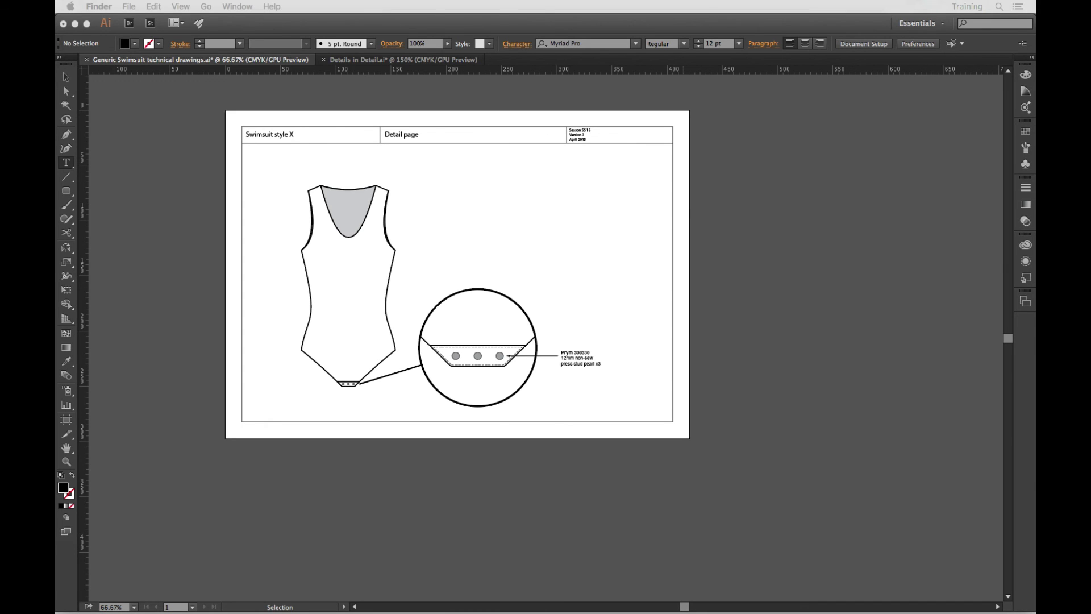
key(super+plus)
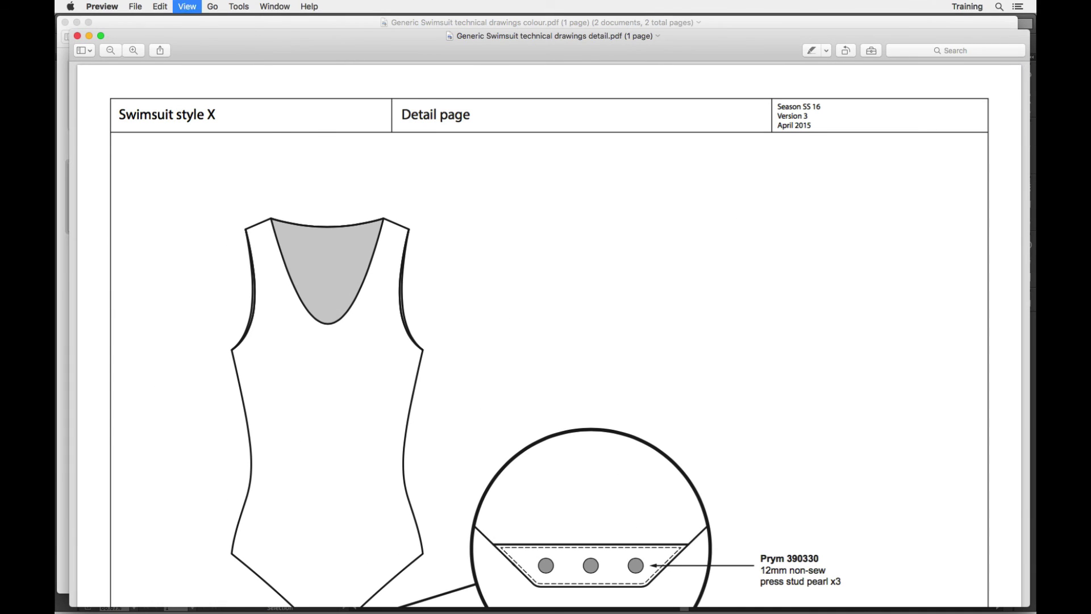
key(super+minus)
key(super+minus)
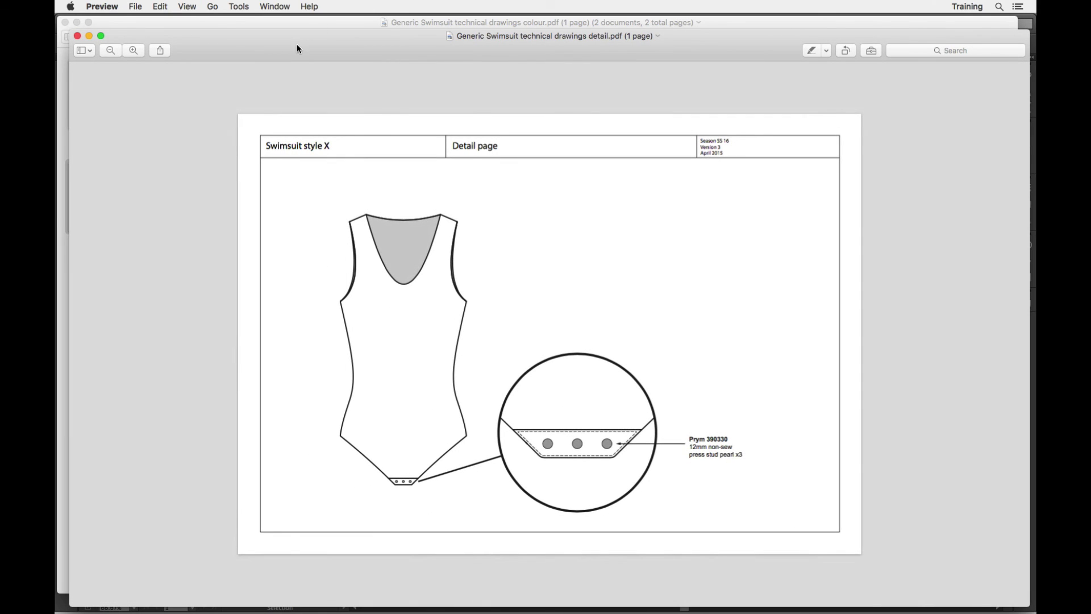
drag(297, 49, 285, 150)
click(309, 31)
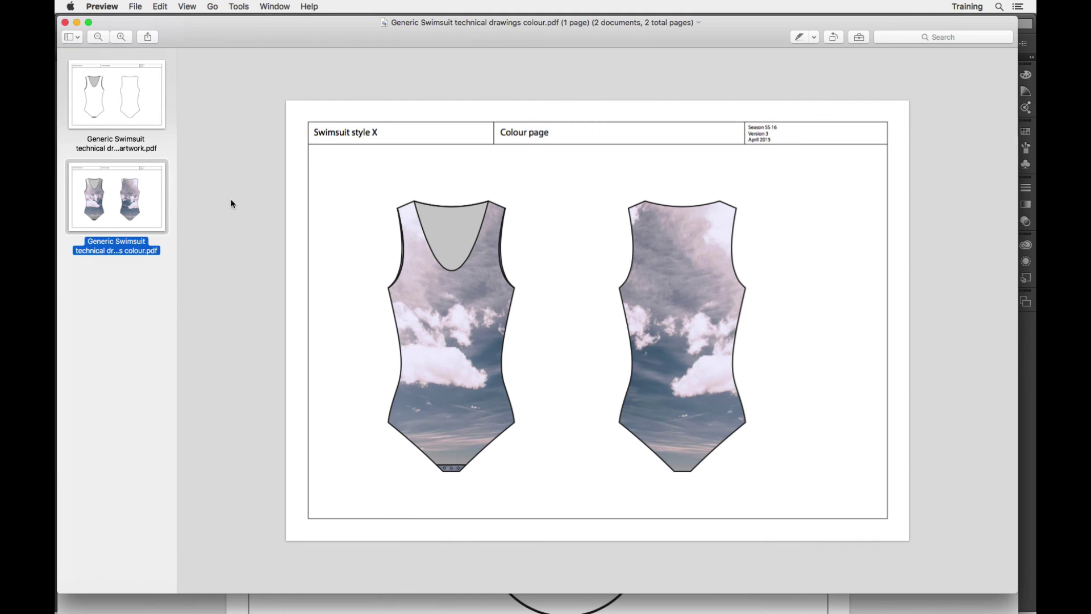
click(117, 100)
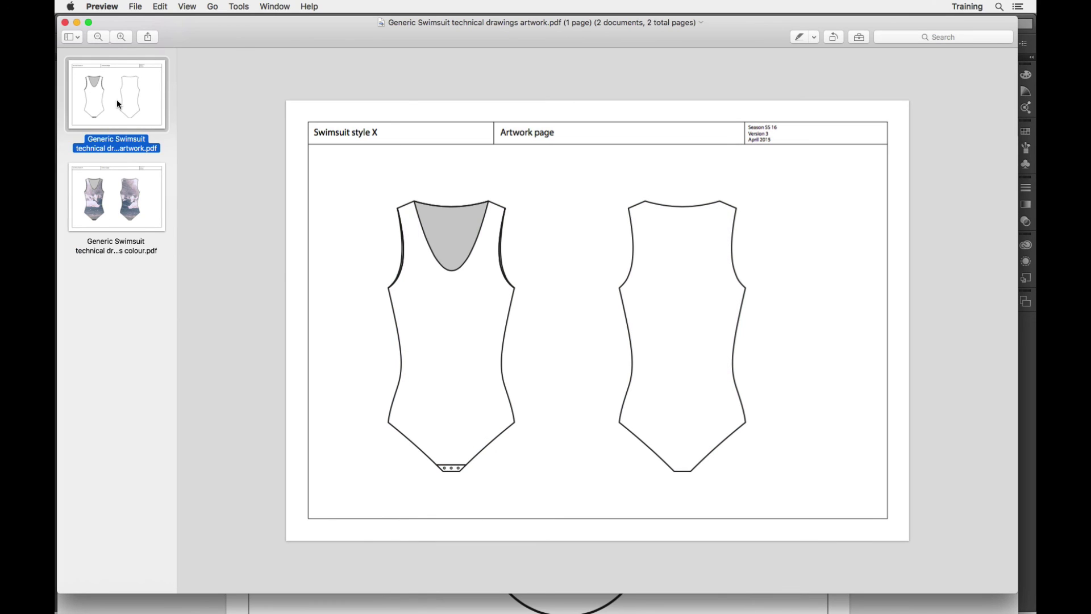